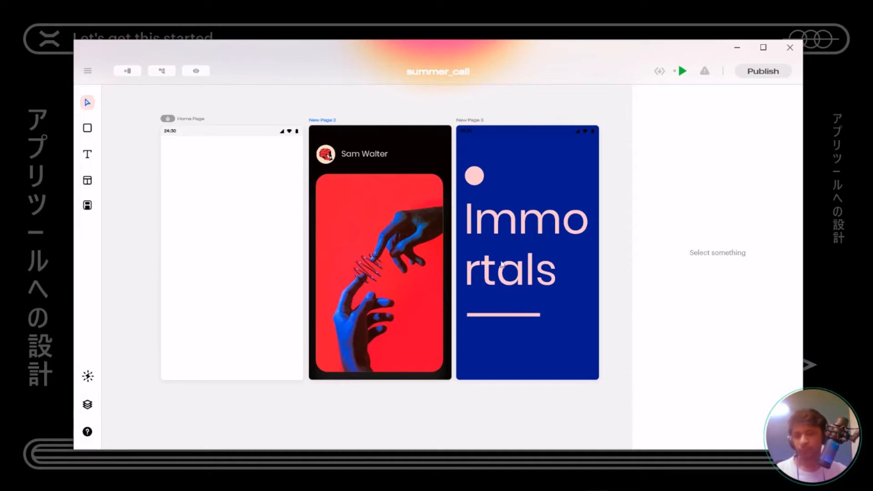
Add a Progress wheel widget to the upper part of the Home Page and enlarge it
click(87, 206)
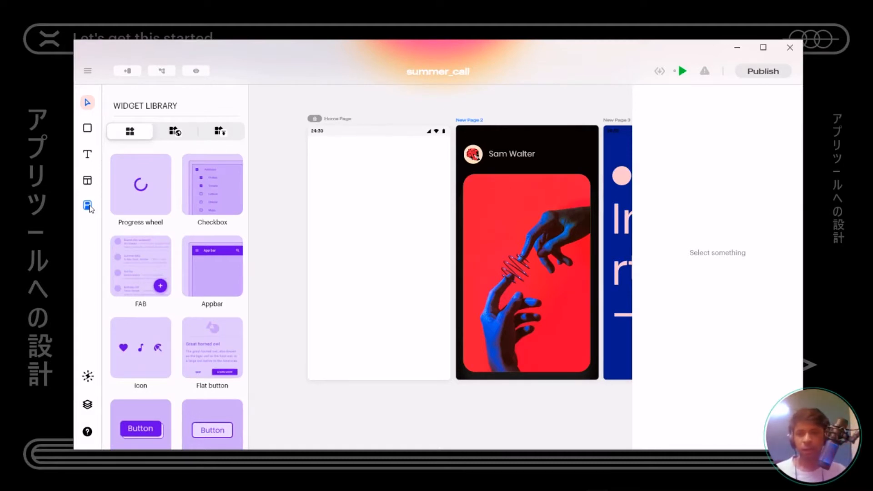
drag(145, 195, 378, 208)
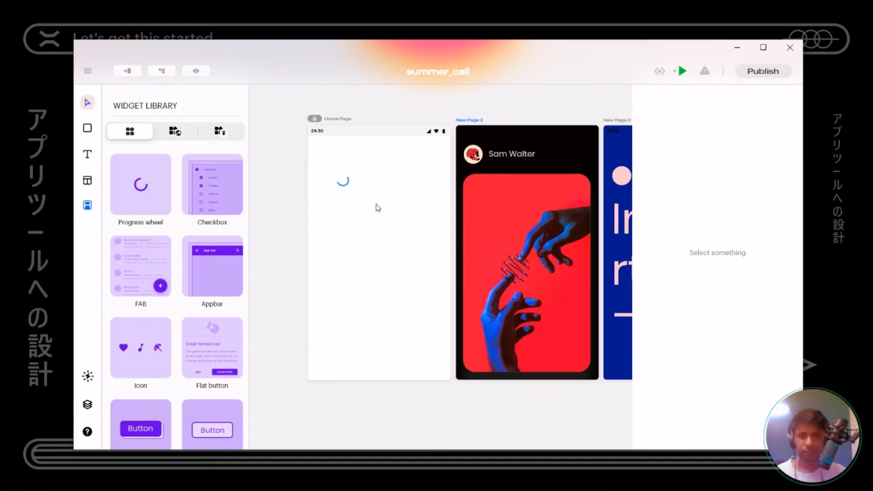
click(343, 181)
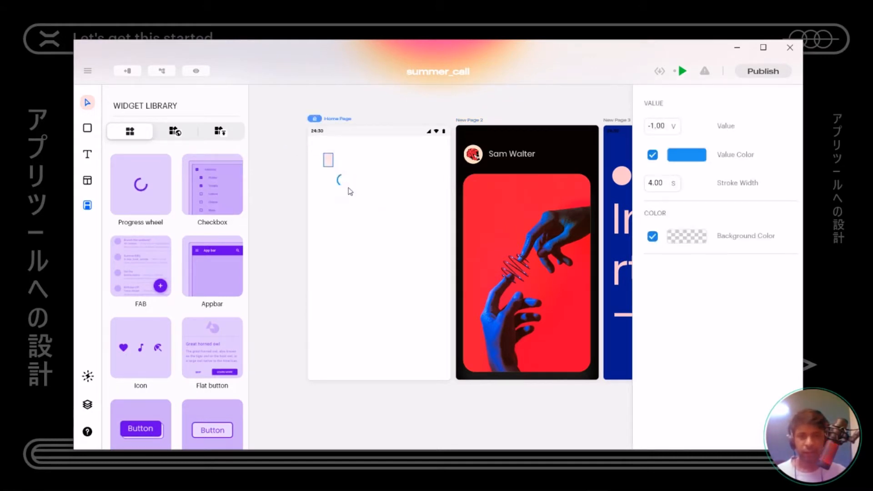
drag(354, 191, 388, 223)
click(369, 257)
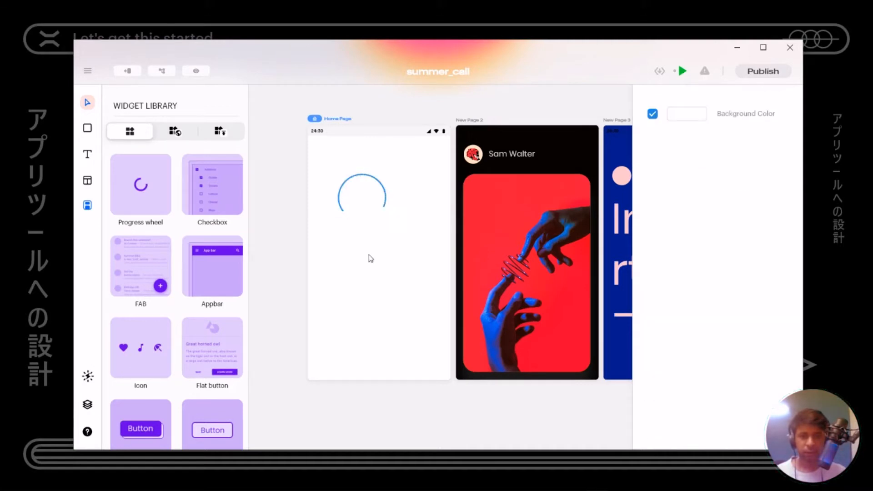
Open the progress wheel's properties and set its Value Color to a bright green
click(364, 205)
double_click(361, 199)
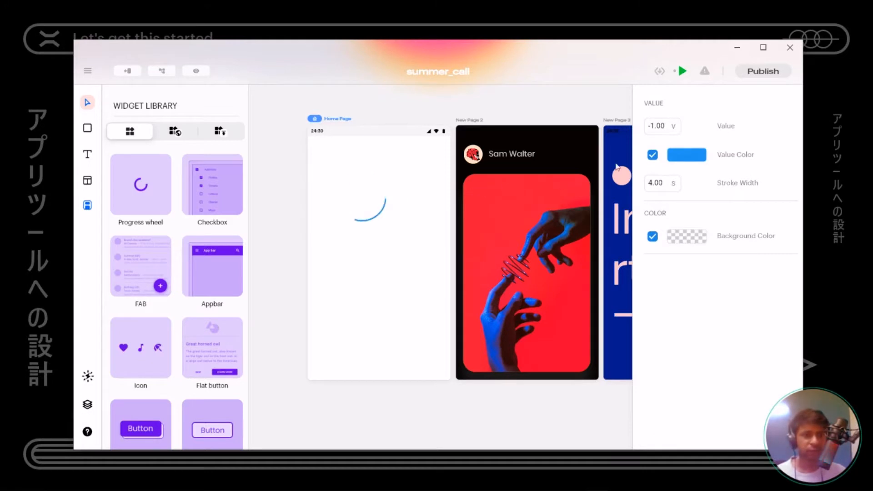
click(658, 129)
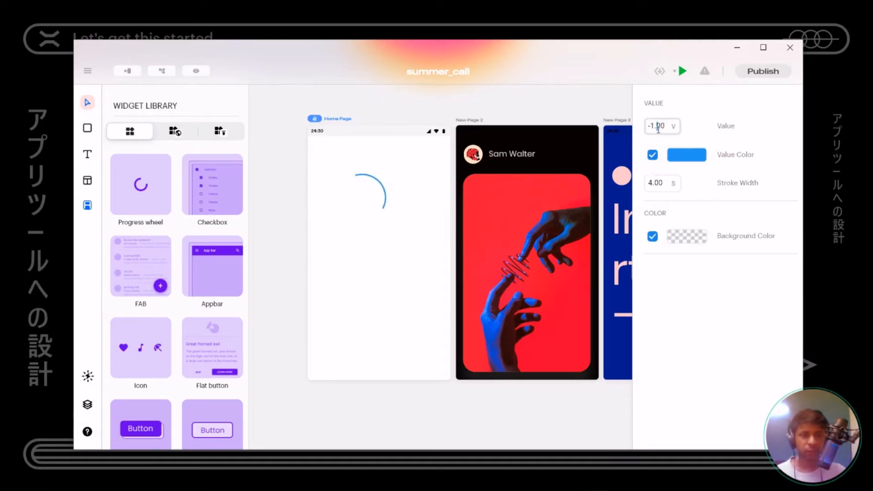
click(682, 155)
click(699, 225)
drag(701, 231, 672, 172)
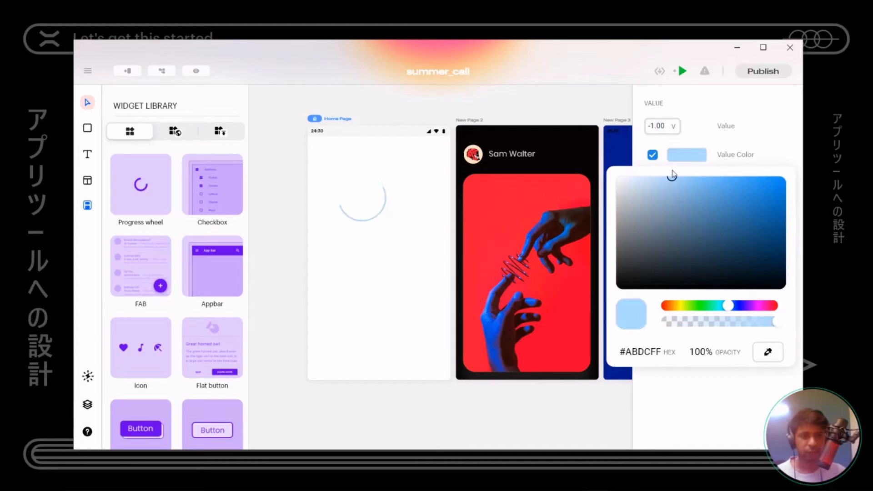
drag(731, 310, 713, 310)
drag(764, 196, 807, 156)
click(761, 132)
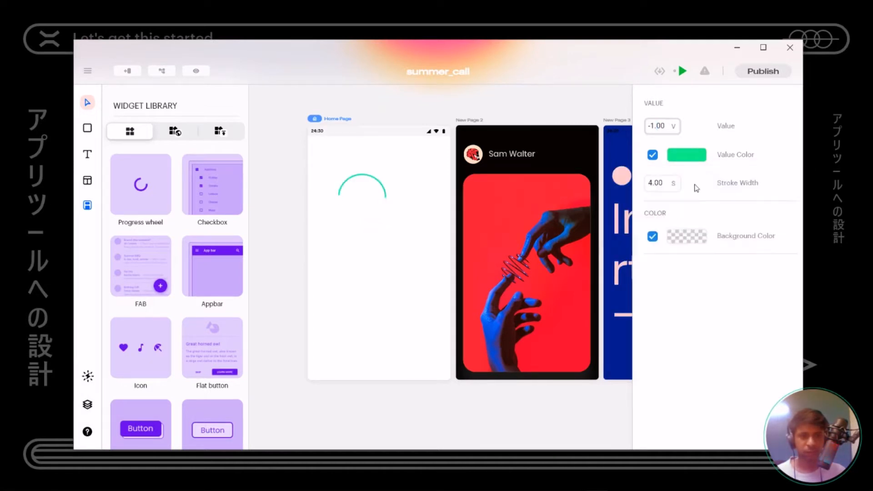
Set the progress wheel's Stroke Width to 149 and give it a fully opaque, near-black Background Color
mouse_move(662, 184)
mouse_down()
mouse_move(688, 77)
mouse_move(689, 89)
mouse_move(682, 73)
mouse_up()
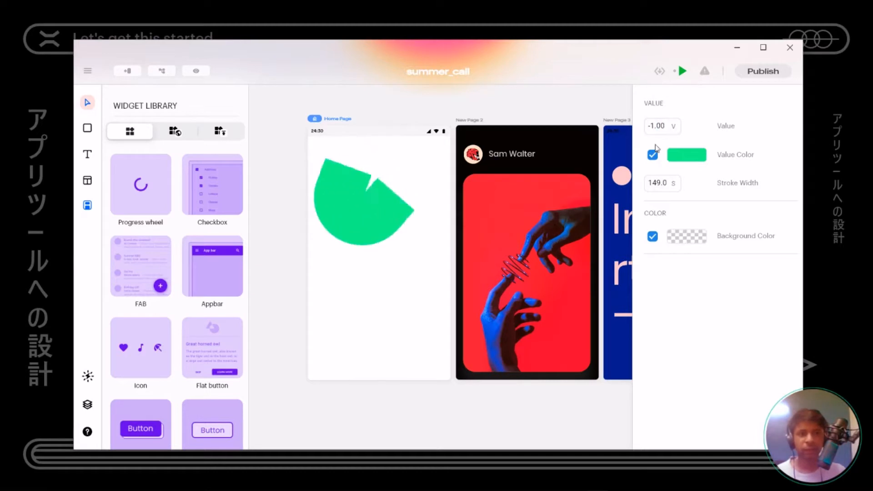
click(683, 238)
click(693, 293)
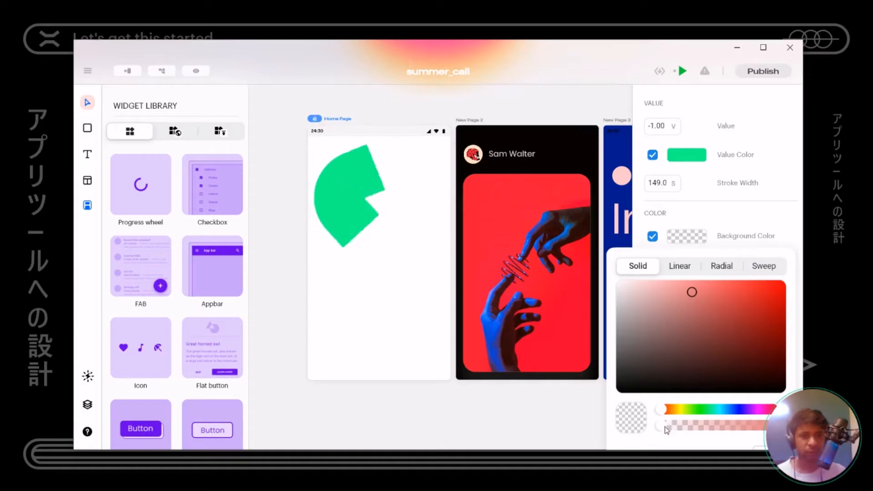
drag(667, 431, 782, 421)
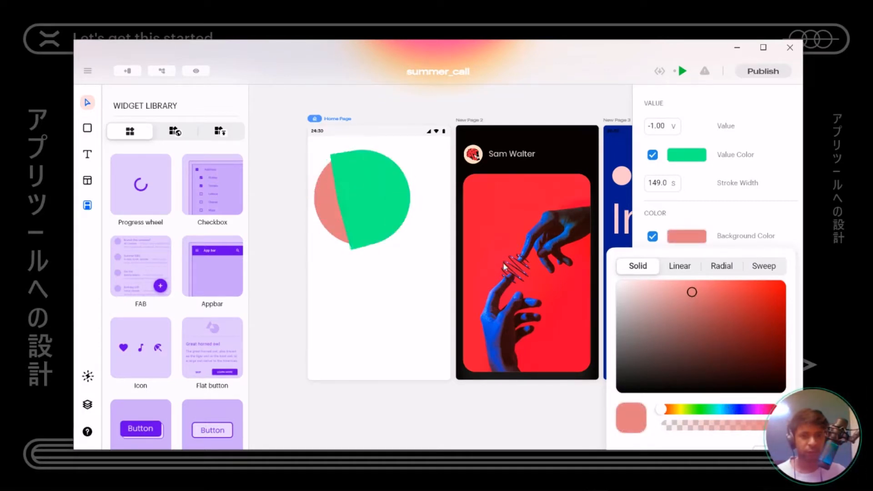
drag(711, 331, 725, 378)
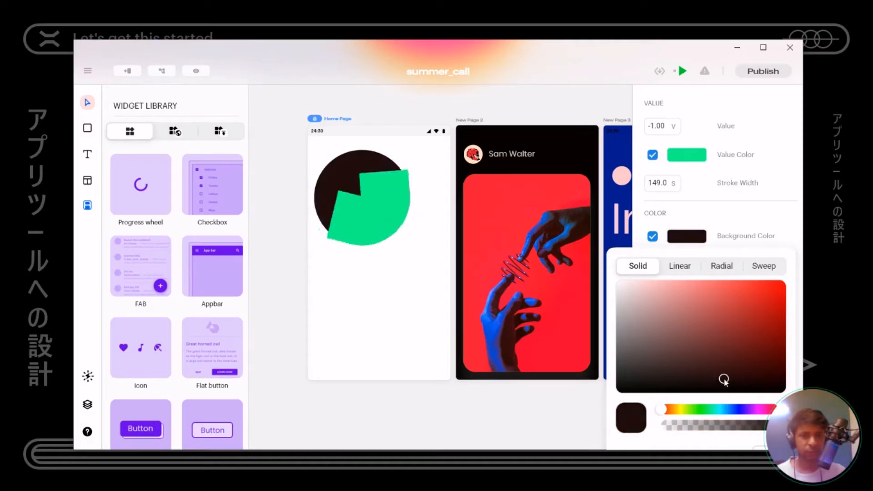
click(768, 200)
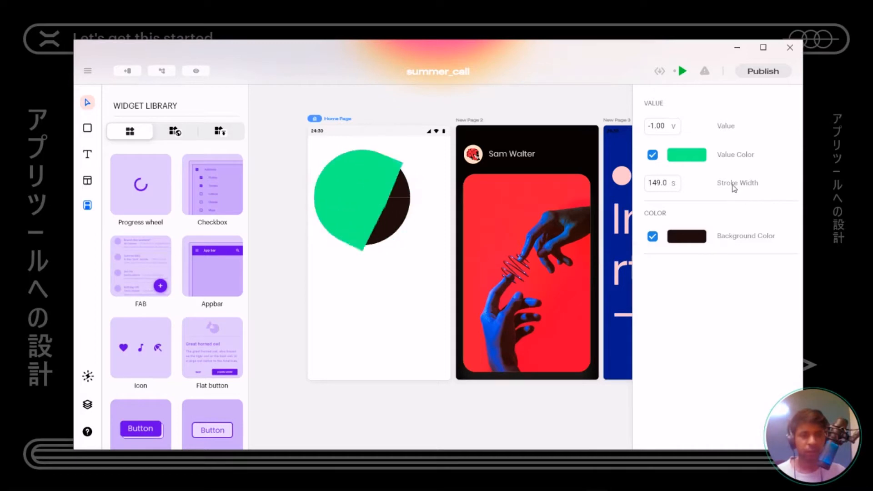
Try different fill amounts for the progress wheel and settle on a Value of 15
drag(649, 126, 668, 127)
click(660, 126)
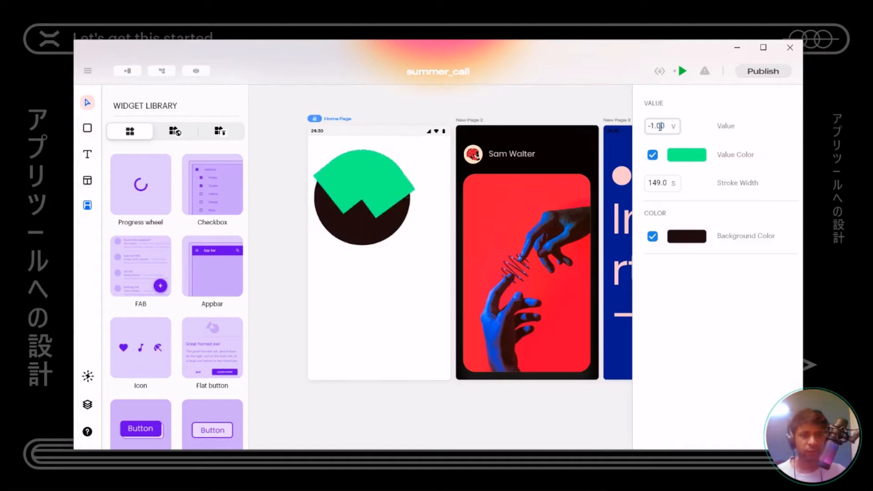
double_click(657, 127)
drag(659, 127, 678, 105)
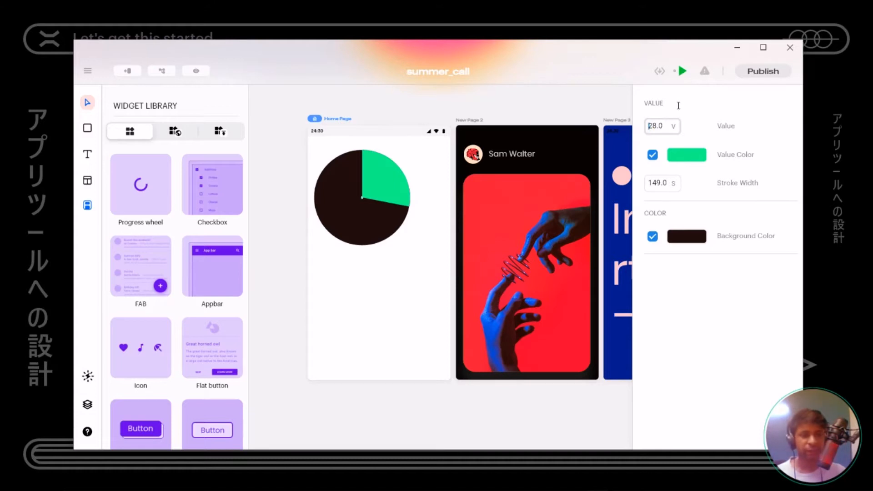
drag(679, 106, 673, 64)
drag(657, 133, 627, 231)
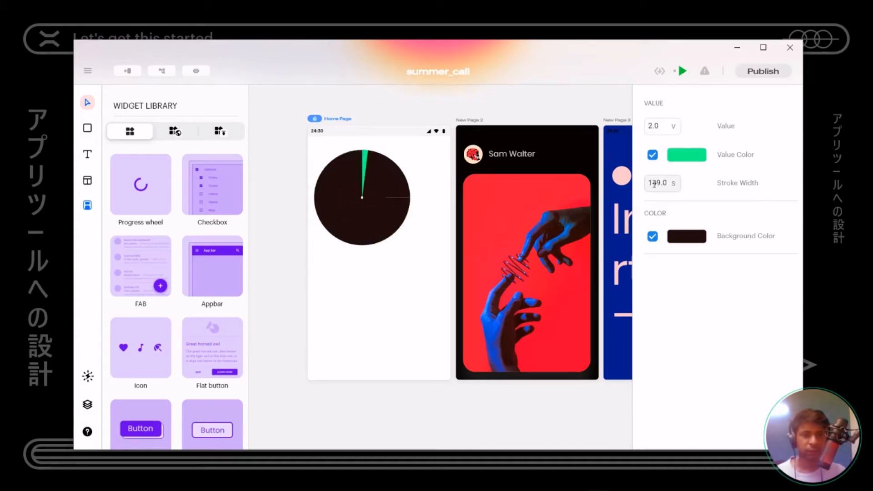
drag(660, 125, 667, 113)
Set the progress wheel's Stroke Width to 80 and move the wheel up and left on the Home Page
mouse_move(662, 178)
mouse_down()
mouse_move(658, 307)
mouse_move(665, 243)
mouse_move(667, 275)
mouse_move(669, 265)
mouse_up()
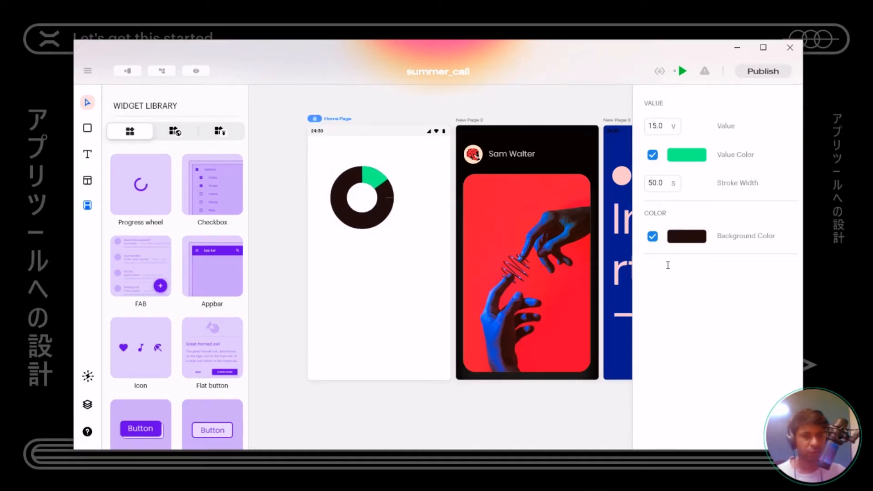
mouse_move(668, 266)
mouse_down()
mouse_move(666, 285)
mouse_move(677, 243)
mouse_move(679, 253)
mouse_up()
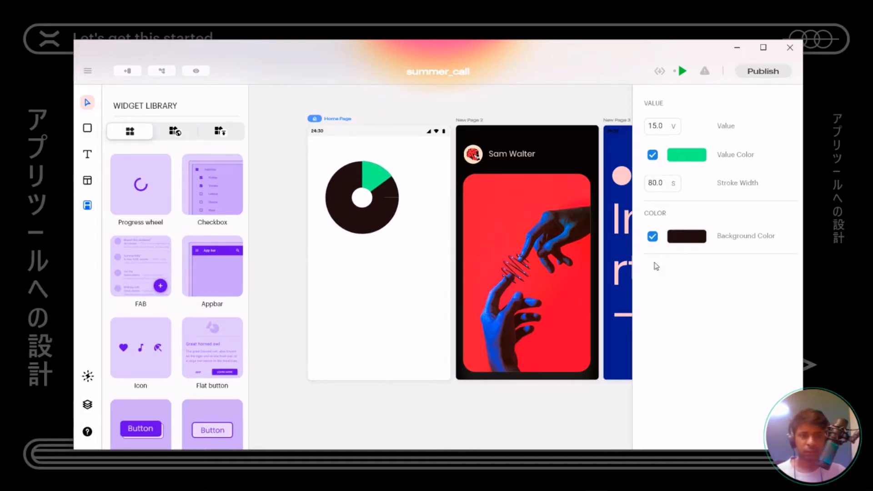
drag(383, 198, 375, 177)
Add a Checkbox widget below the progress wheel and open its properties
drag(218, 192, 378, 267)
click(367, 249)
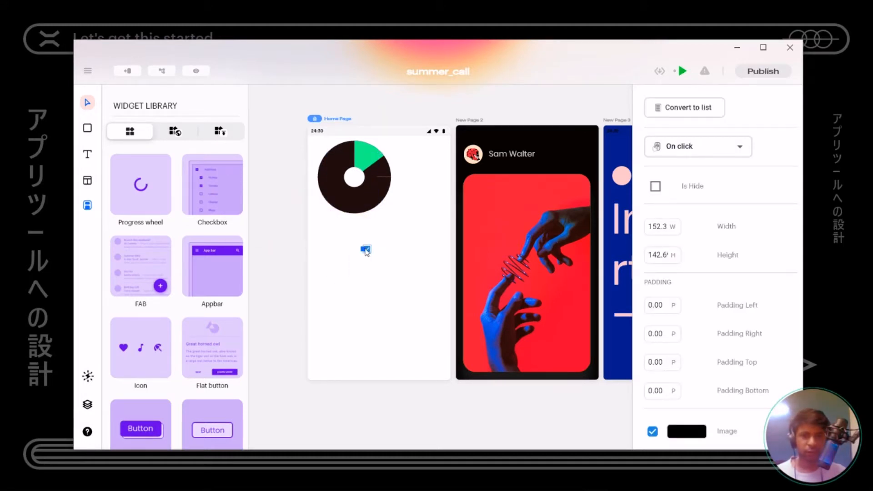
scroll(369, 252, up, 5)
drag(376, 259, 492, 218)
double_click(491, 218)
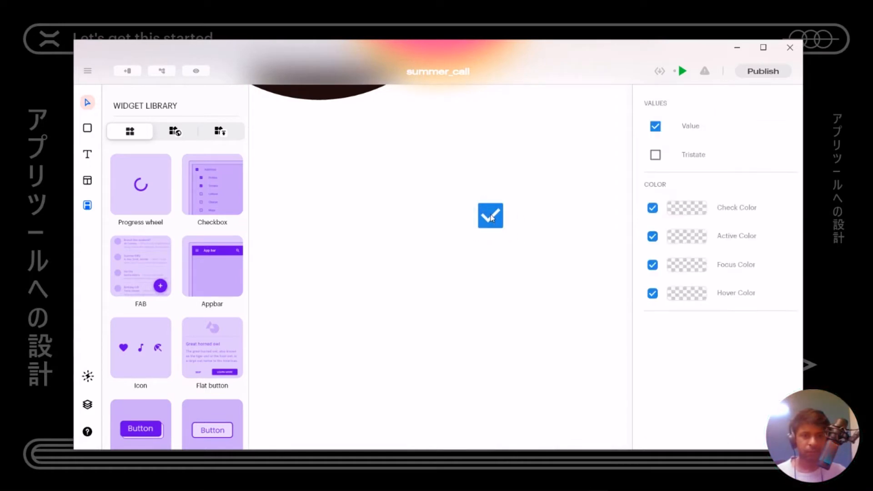
Enable the checkbox's Tristate option and test switching its Value off and on, leaving it on
click(655, 129)
click(655, 128)
click(655, 129)
click(655, 128)
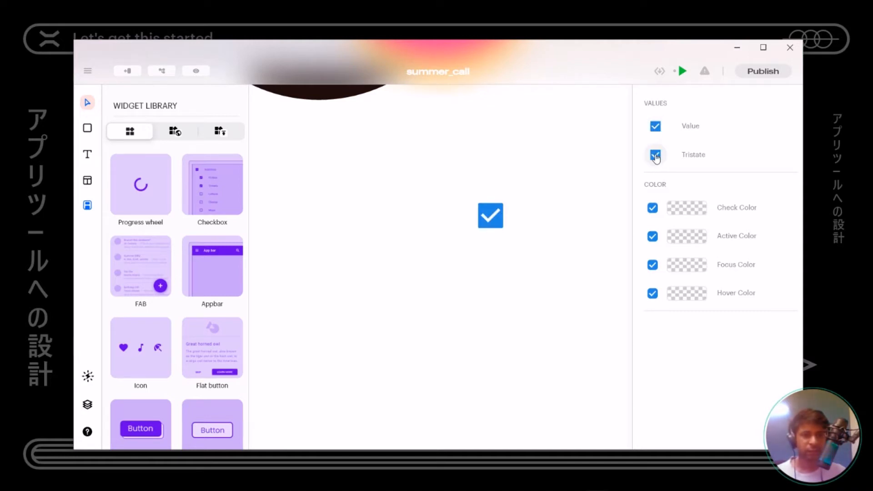
click(656, 127)
click(656, 127)
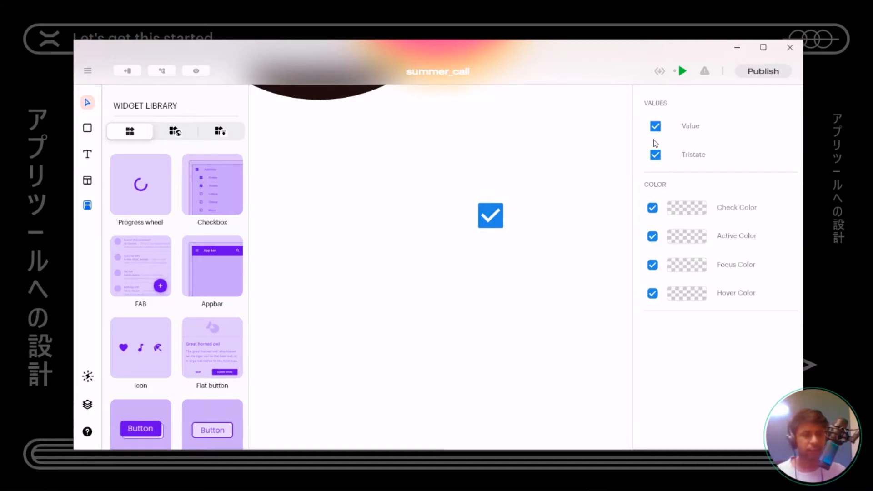
Set the checkbox's Check Color to a fully opaque bright red
click(688, 212)
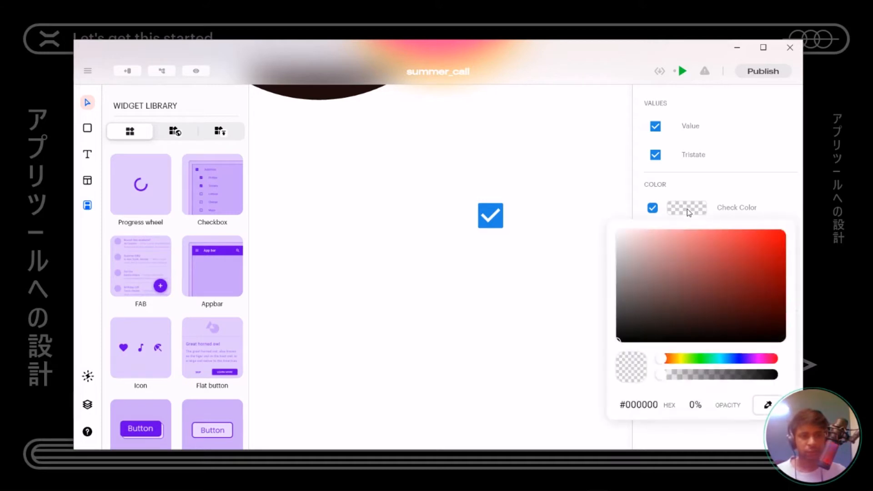
drag(663, 250, 742, 230)
drag(663, 374, 791, 373)
mouse_move(741, 291)
mouse_down()
mouse_move(792, 265)
mouse_move(792, 223)
mouse_move(704, 226)
mouse_move(789, 210)
mouse_up()
click(789, 210)
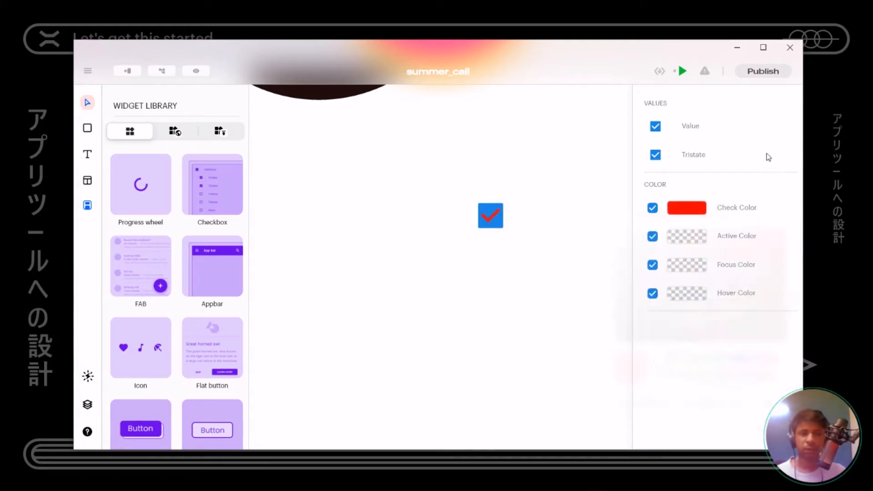
Set the checkbox's Active Color to a light pink at full opacity
click(688, 235)
mouse_move(701, 288)
mouse_down()
mouse_move(738, 258)
mouse_move(802, 256)
mouse_up()
mouse_move(697, 320)
mouse_down()
mouse_move(714, 360)
mouse_move(724, 284)
mouse_up()
drag(662, 408, 789, 408)
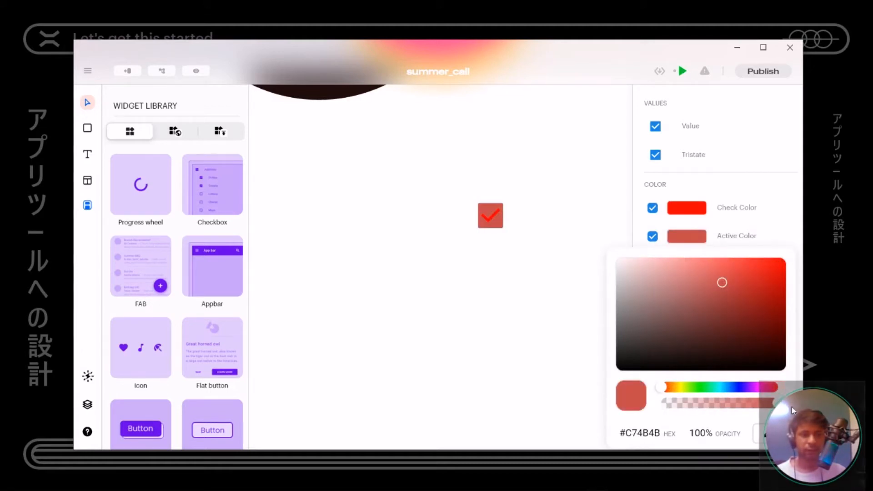
mouse_move(668, 273)
mouse_down()
mouse_move(703, 263)
mouse_move(657, 246)
mouse_up()
click(740, 232)
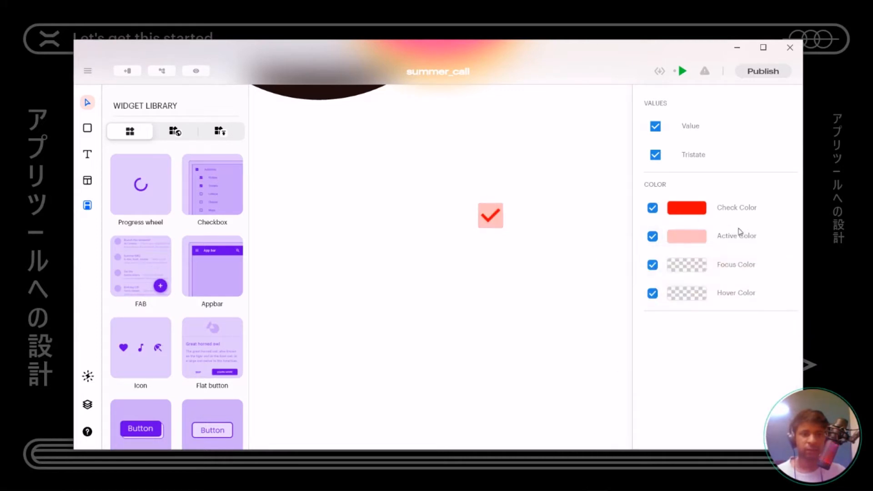
Set the checkbox's Focus Color to dark brown #4C1E1E at 100% opacity
click(699, 270)
drag(727, 143, 755, 146)
drag(666, 214, 765, 208)
mouse_move(754, 145)
mouse_down()
mouse_move(717, 68)
mouse_move(708, 149)
mouse_up()
drag(663, 193, 702, 193)
drag(712, 155, 719, 145)
drag(661, 210, 777, 208)
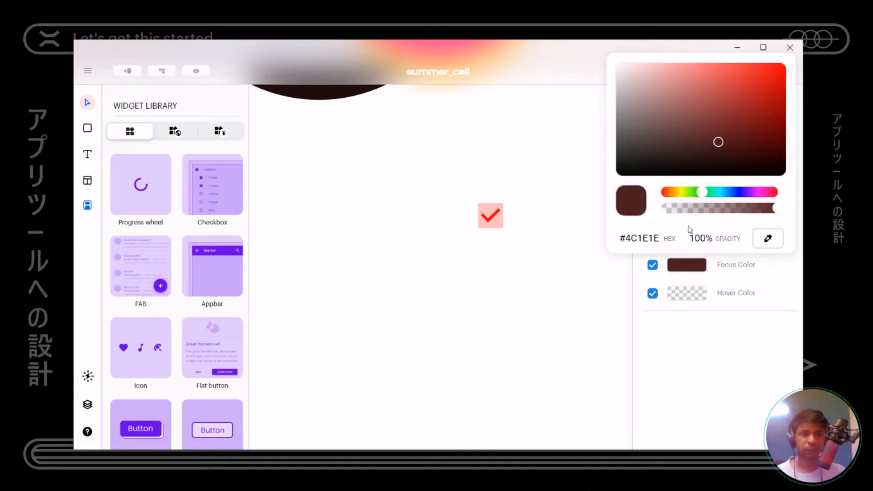
click(710, 337)
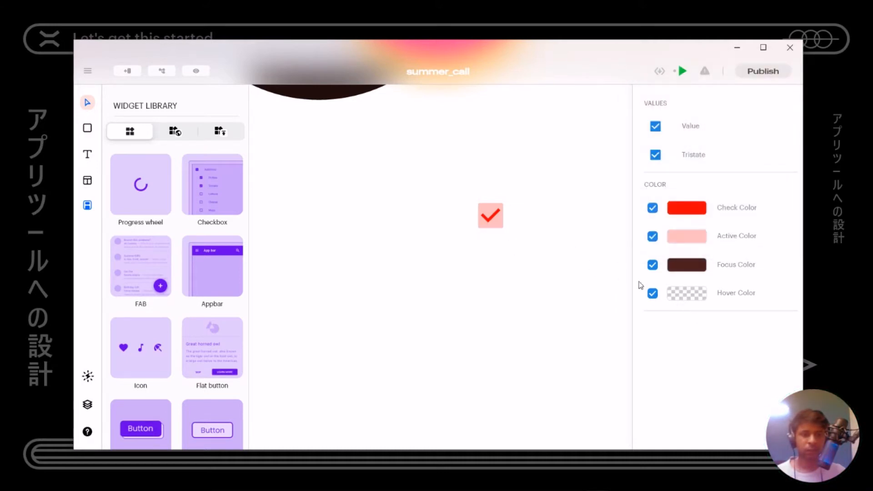
Set the checkbox's Hover Color to an opaque dark reddish brown and move the checkbox left, beneath the progress wheel
drag(451, 173, 559, 265)
click(489, 220)
click(671, 295)
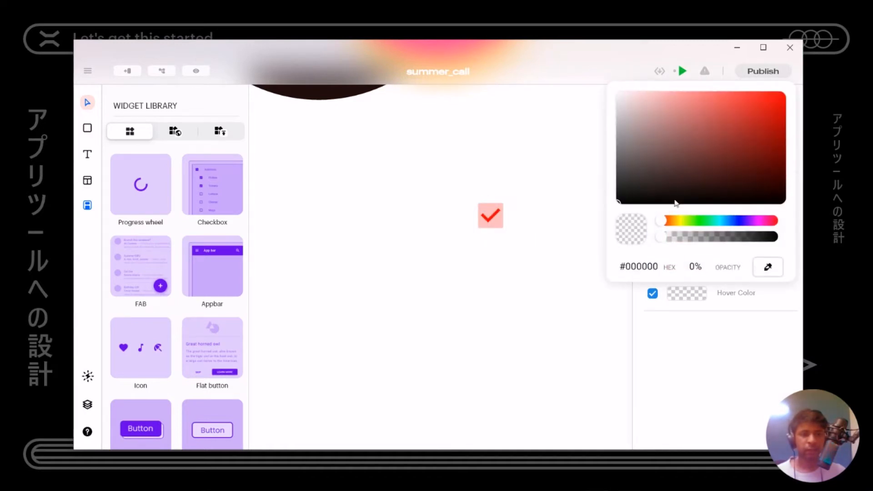
mouse_move(693, 131)
mouse_down()
mouse_move(712, 97)
mouse_move(793, 100)
mouse_up()
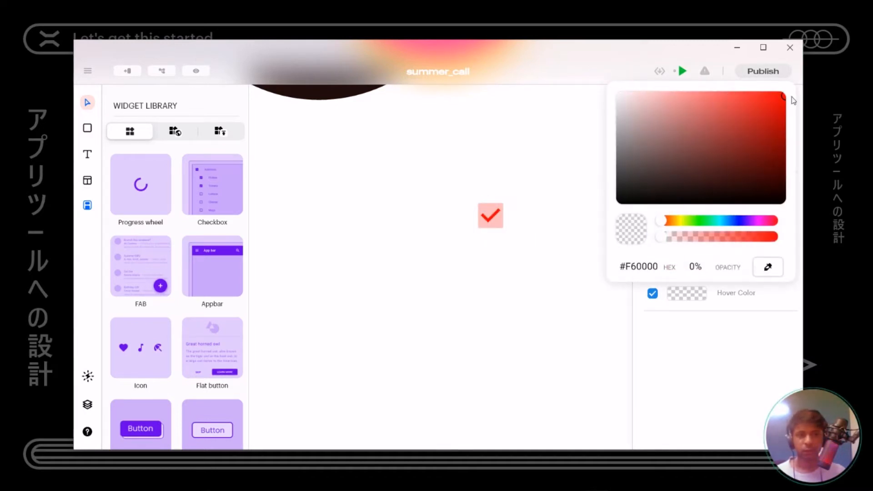
drag(662, 241, 764, 237)
drag(738, 161, 784, 179)
click(692, 349)
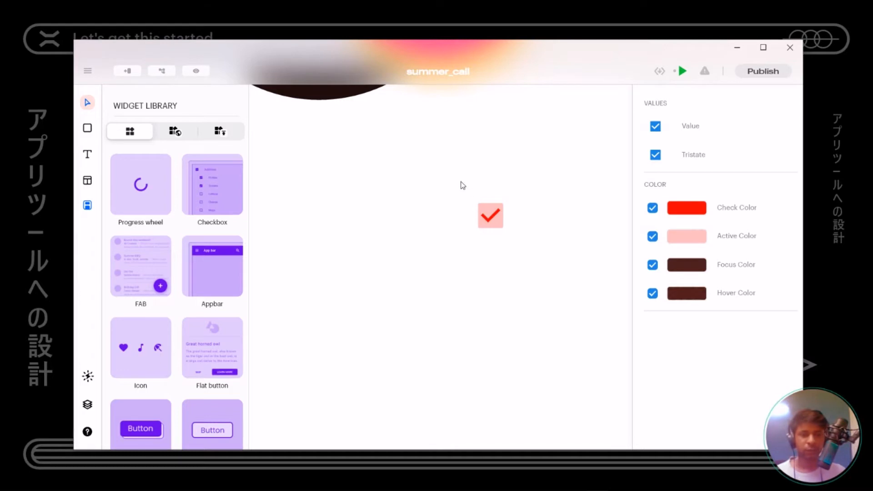
click(491, 215)
drag(473, 189, 320, 176)
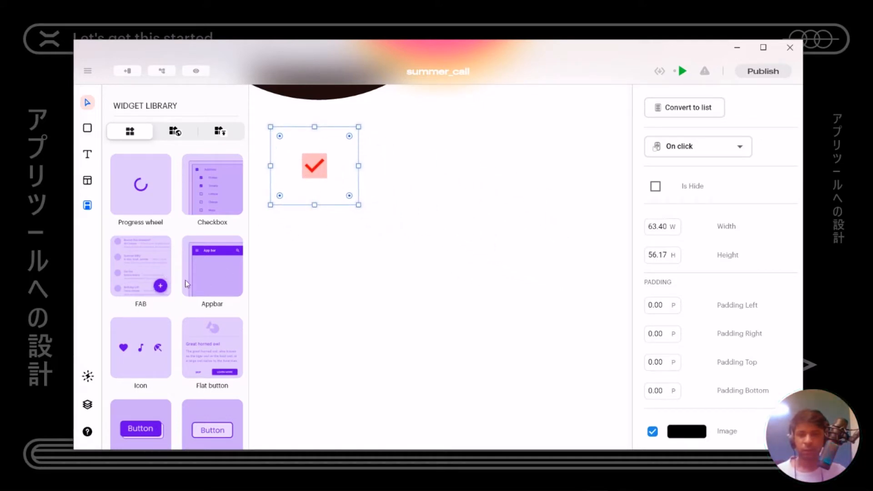
Add a FAB widget to the right of the checkbox and open its properties
drag(141, 276, 464, 216)
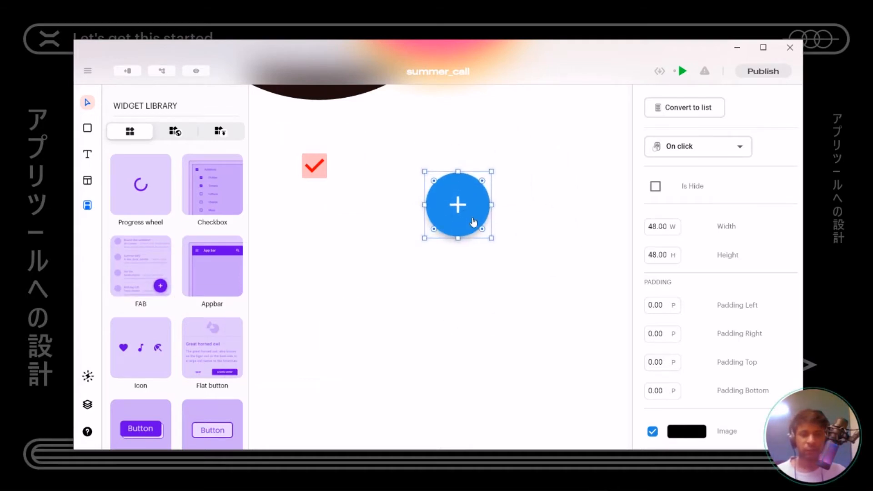
click(474, 279)
click(479, 225)
double_click(478, 225)
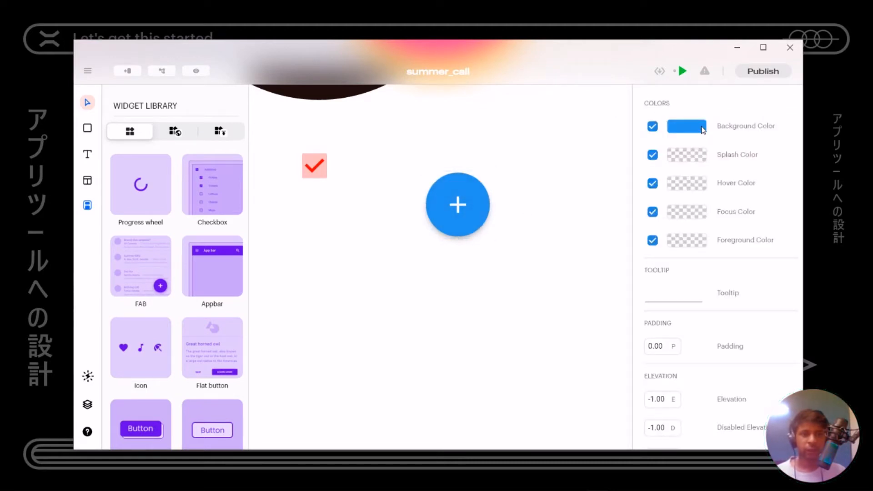
Set the floating action button's Background Color to a very dark navy
click(686, 126)
drag(709, 178, 727, 266)
click(477, 217)
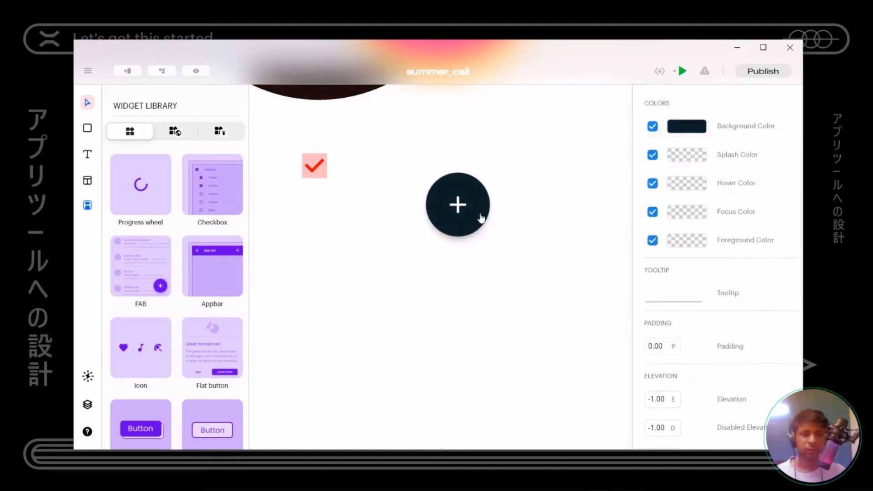
Set the floating action button's Splash Color to red #FF1919 at 100% opacity and test the splash on the canvas
click(692, 155)
drag(695, 196, 770, 162)
drag(666, 316, 787, 318)
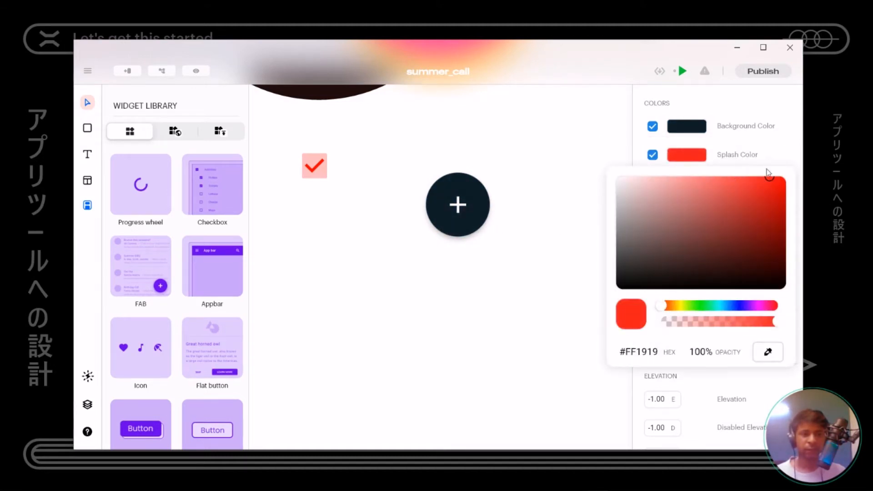
click(542, 217)
click(479, 221)
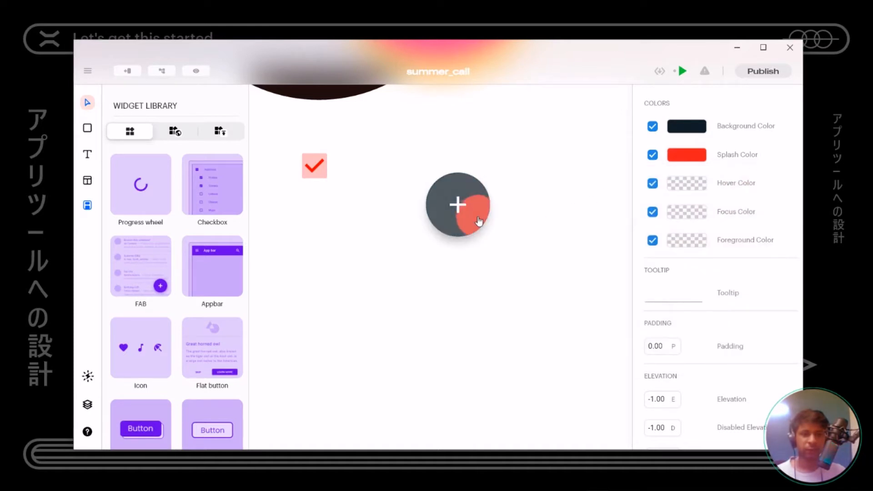
click(476, 230)
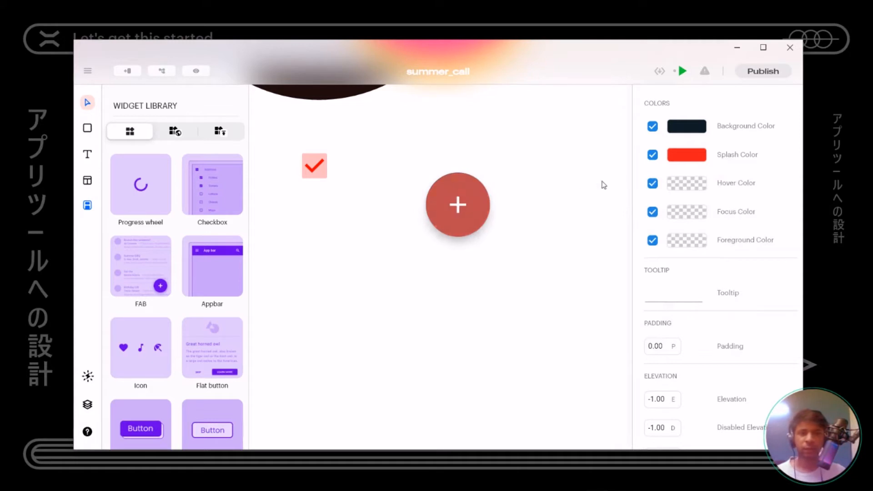
Set the floating action button's Hover Color to dark red #C50000 at 100% opacity and test it on the canvas
click(683, 187)
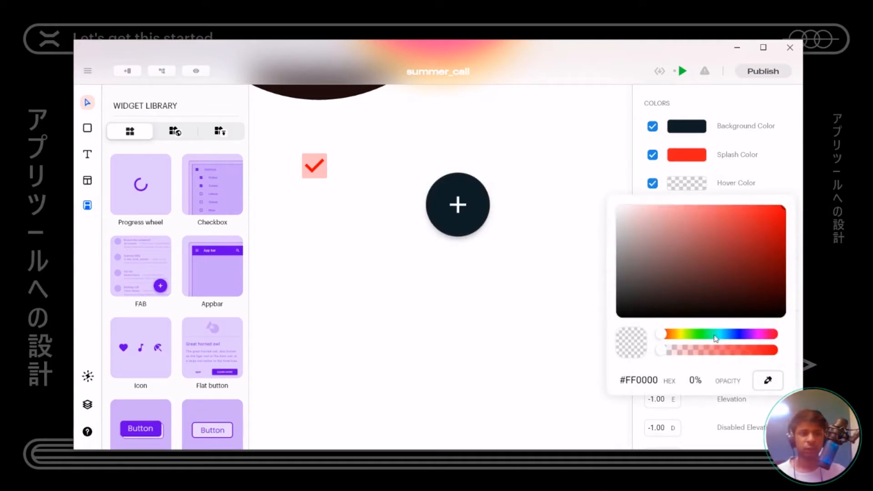
drag(668, 334, 787, 349)
click(702, 333)
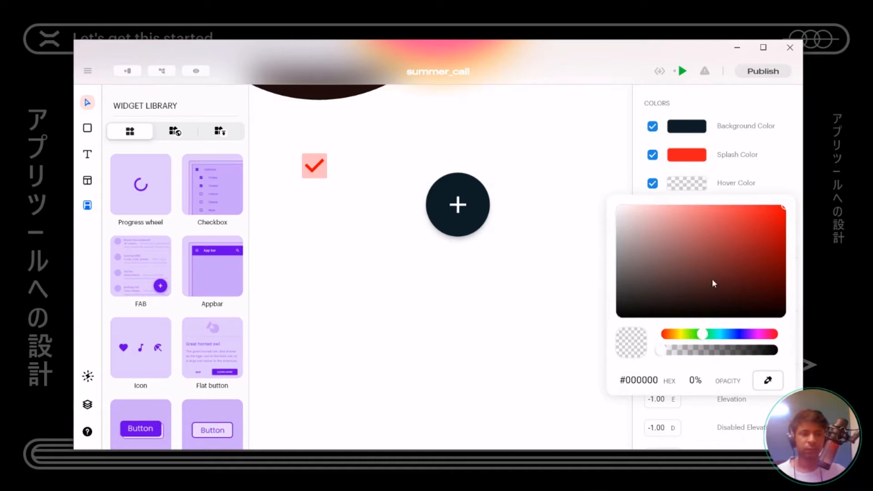
drag(712, 279, 786, 239)
mouse_move(698, 339)
mouse_down()
mouse_move(668, 335)
mouse_move(708, 349)
mouse_up()
click(733, 239)
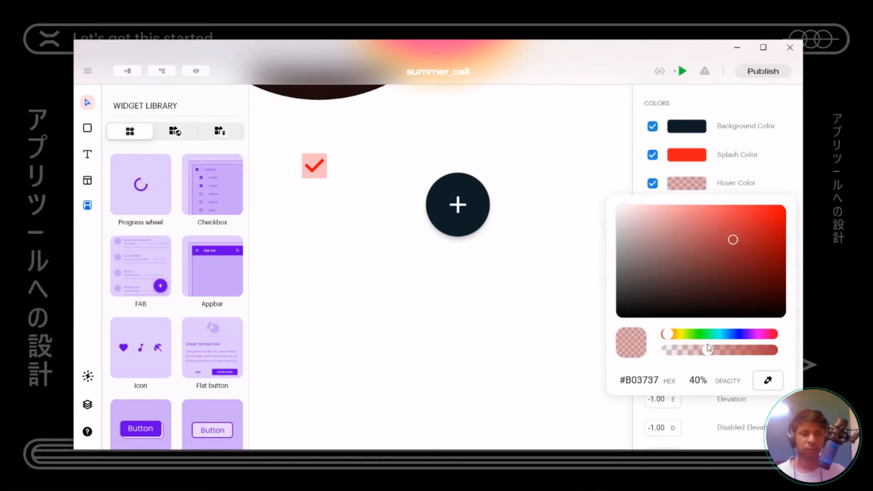
mouse_move(719, 288)
mouse_down()
mouse_move(689, 230)
mouse_move(768, 195)
mouse_move(775, 205)
mouse_up()
drag(706, 313, 762, 290)
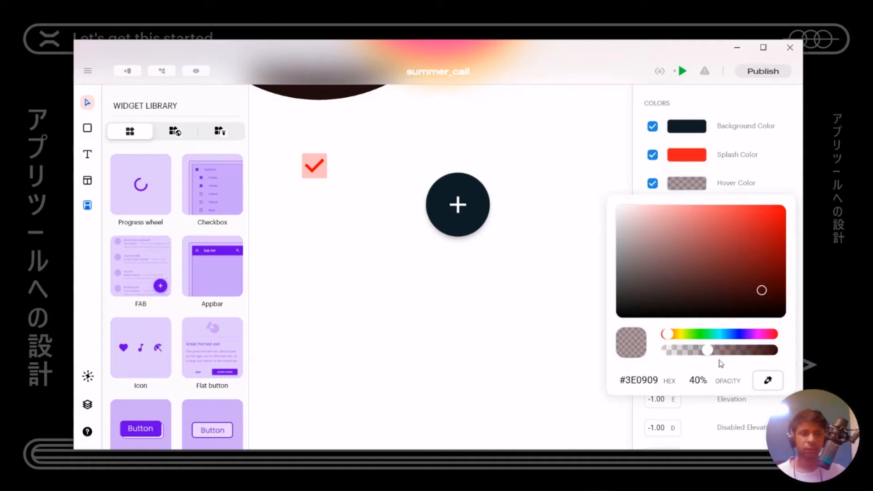
drag(708, 349, 796, 343)
click(781, 231)
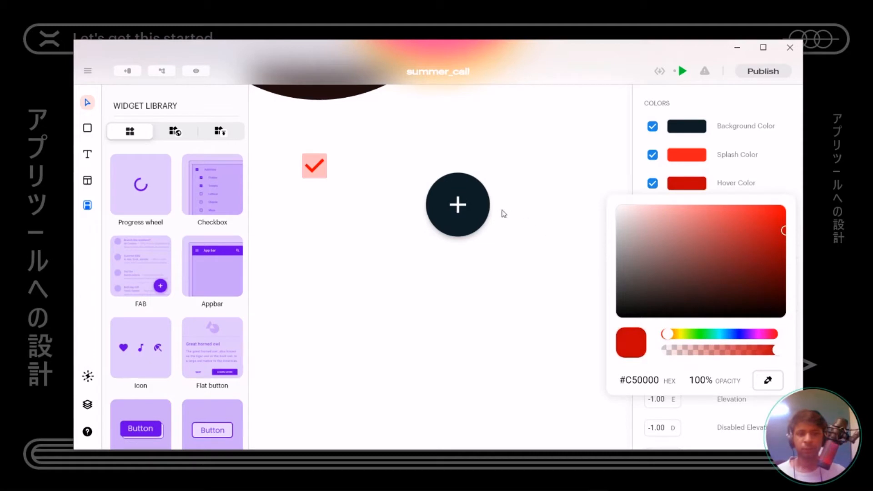
click(478, 215)
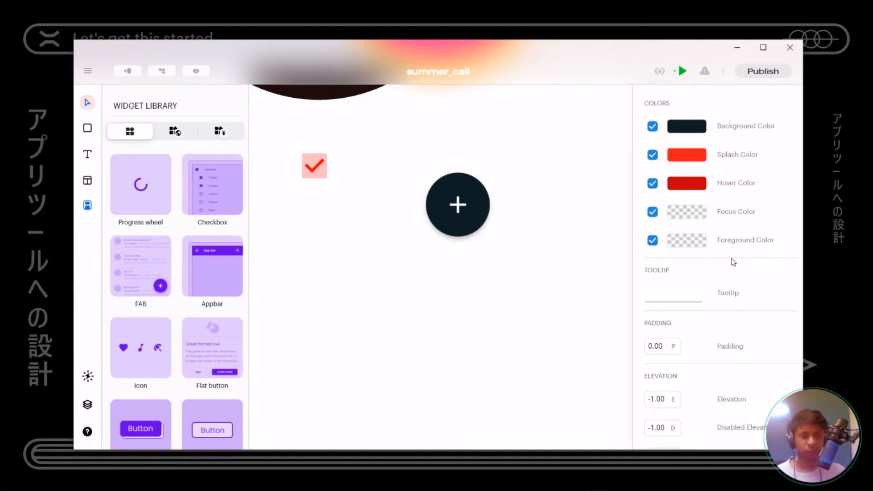
Set the floating action button's Elevation to 22
scroll(733, 262, down, 1)
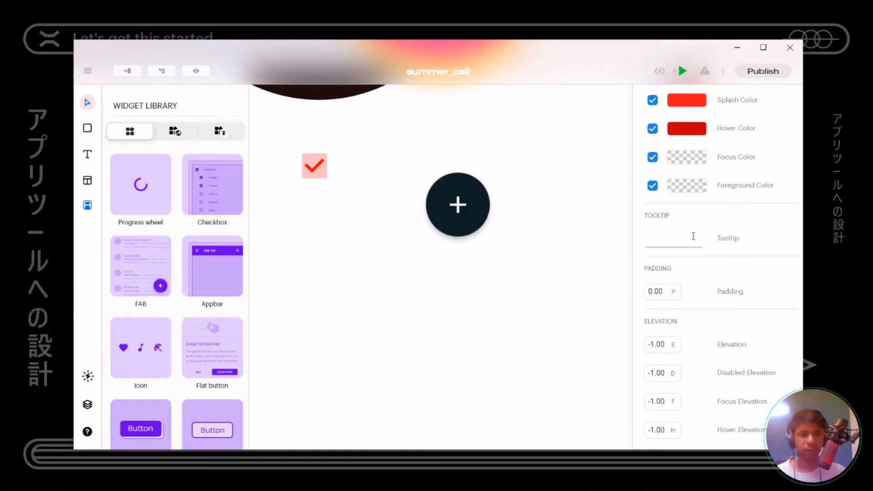
scroll(725, 293, down, 1)
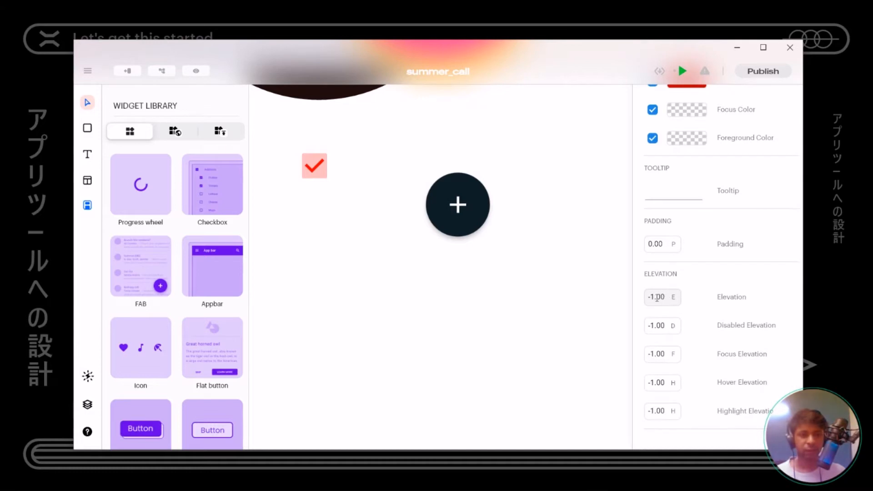
drag(670, 292, 684, 167)
drag(695, 242, 680, 349)
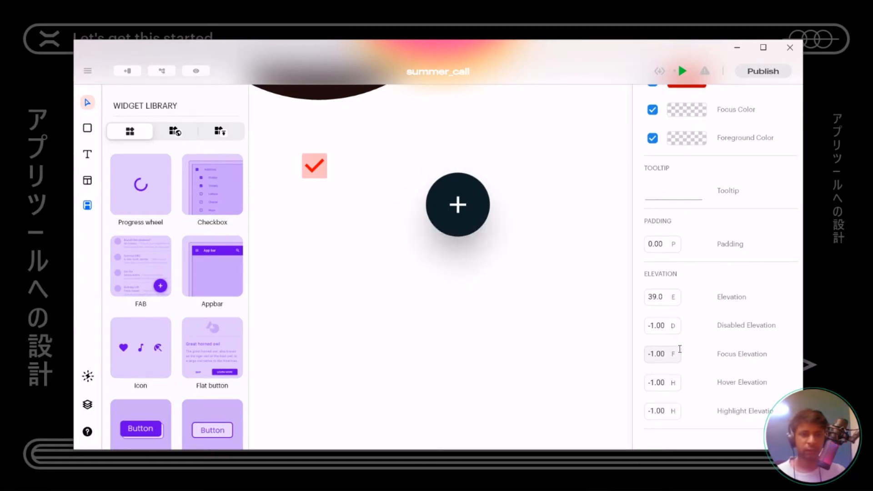
scroll(451, 238, up, 3)
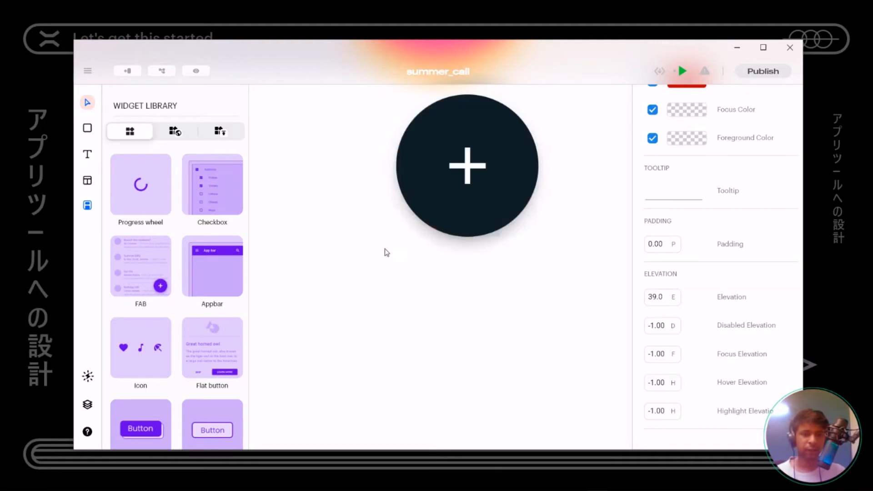
drag(651, 295, 651, 353)
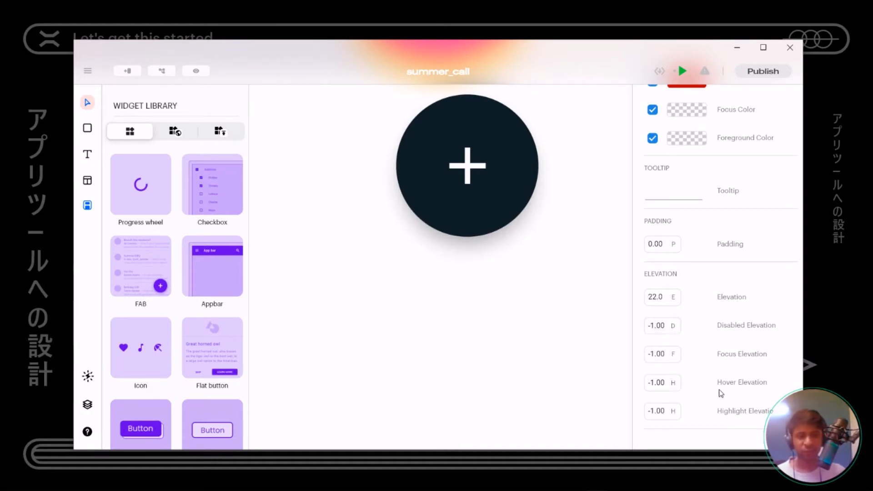
Set the floating action button's Hover Elevation to 26 and its Highlight Elevation to 15
mouse_move(659, 378)
mouse_down()
mouse_move(661, 363)
mouse_move(664, 382)
mouse_move(665, 364)
mouse_up()
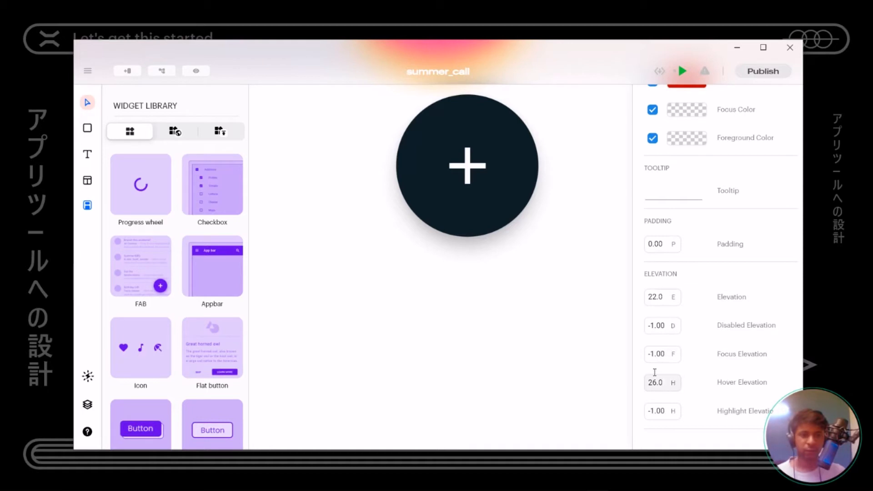
click(489, 218)
click(490, 218)
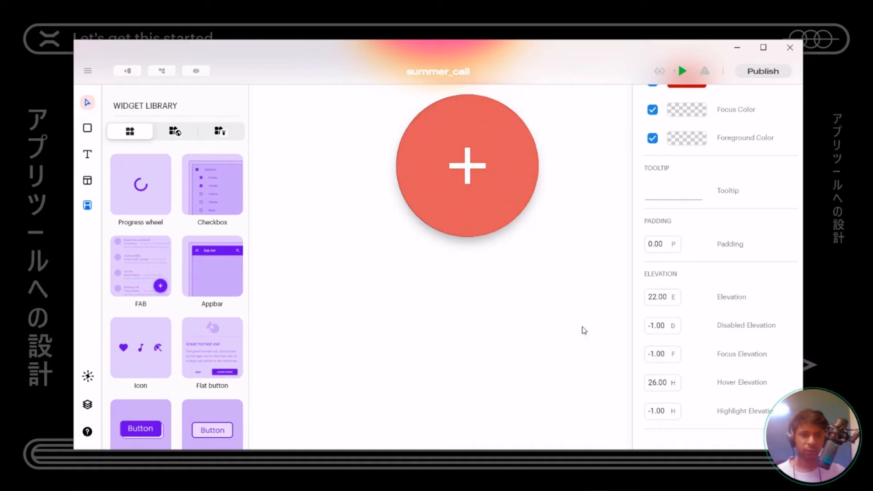
drag(654, 411, 657, 397)
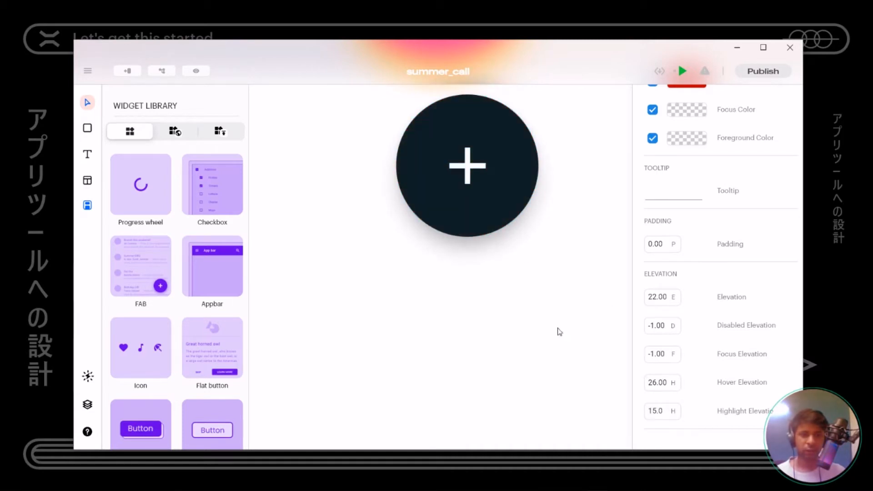
Replace the floating action button's plus icon with the Access alarm icon
scroll(739, 286, up, 2)
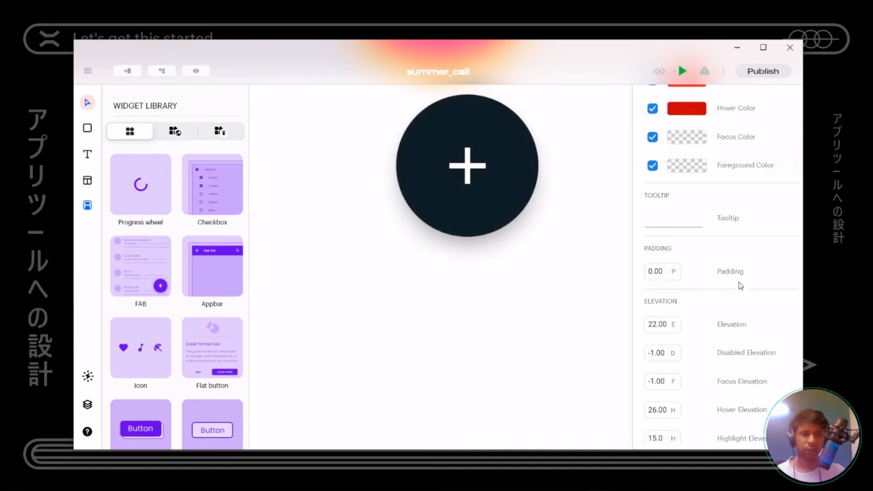
scroll(741, 286, up, 1)
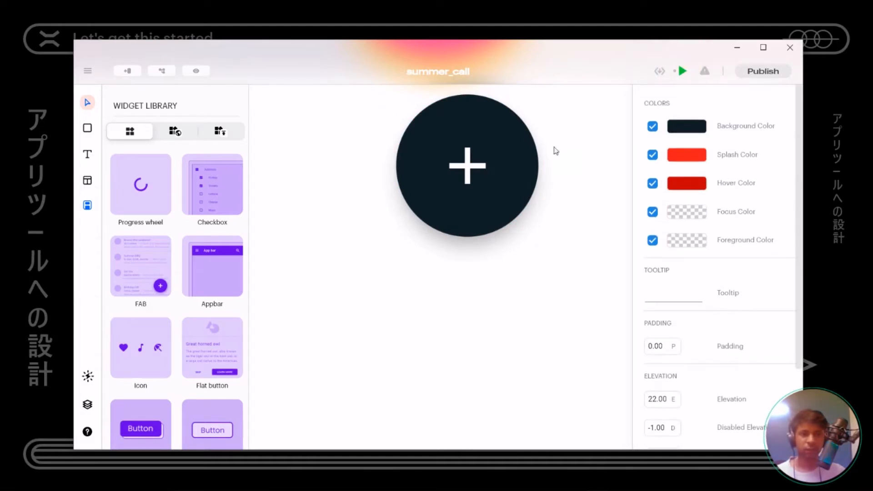
click(469, 180)
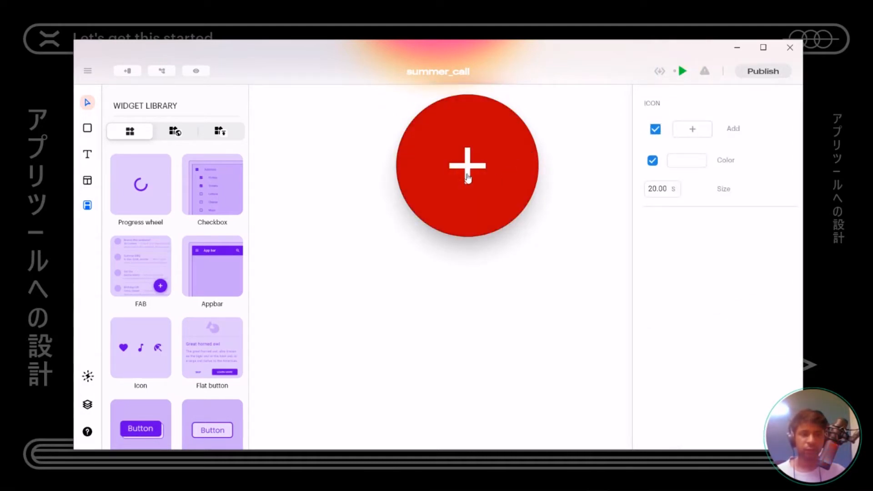
click(693, 134)
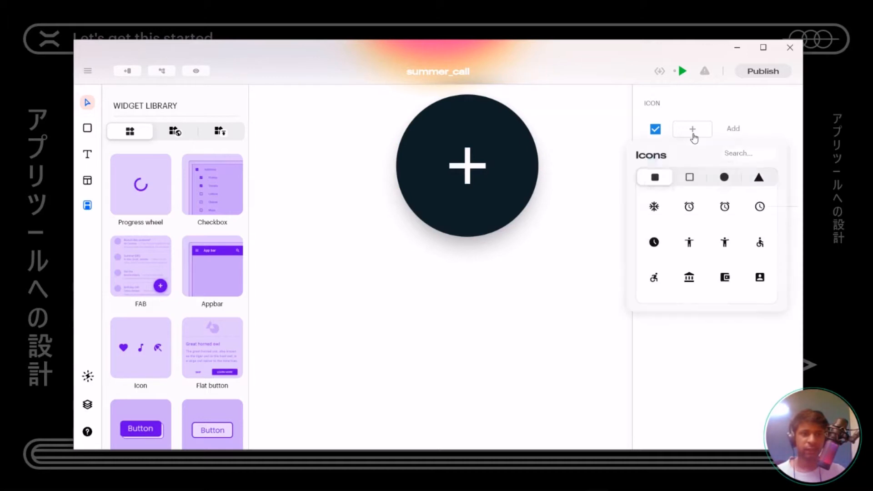
click(689, 208)
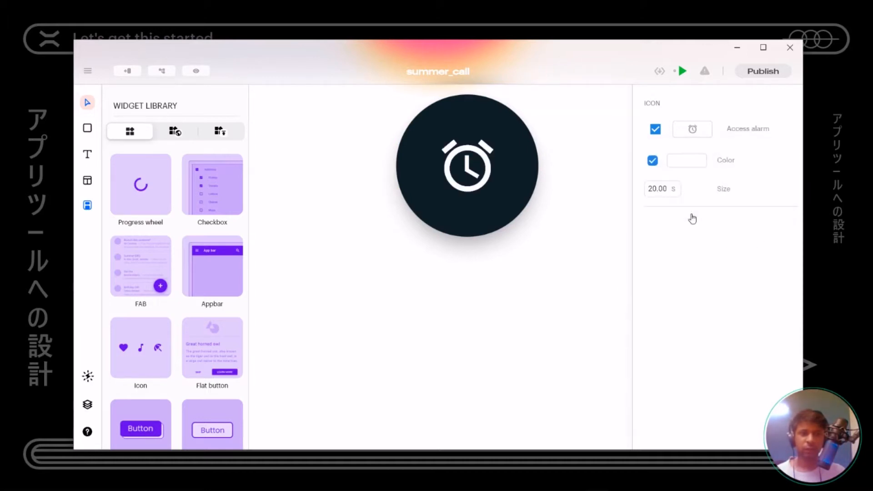
Set the alarm icon's Color to red #FF1D1D at 100% opacity
click(687, 166)
drag(693, 203, 768, 167)
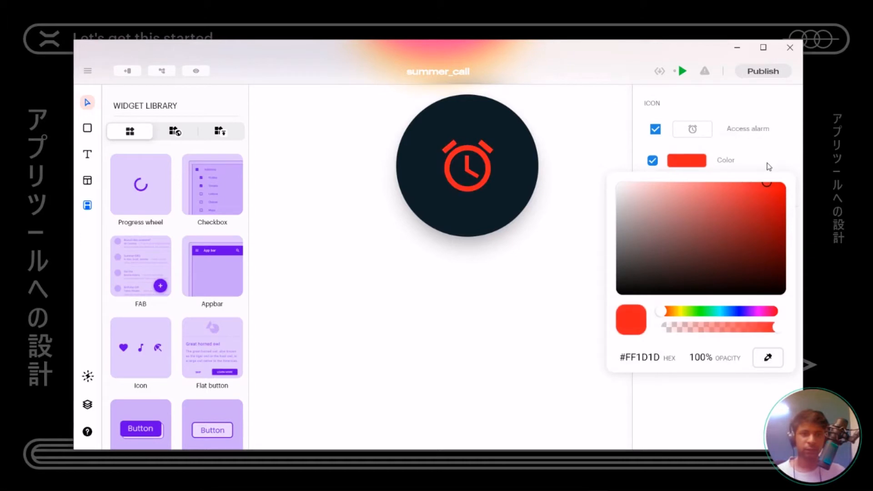
click(761, 125)
scroll(573, 241, up, 3)
scroll(573, 240, down, 2)
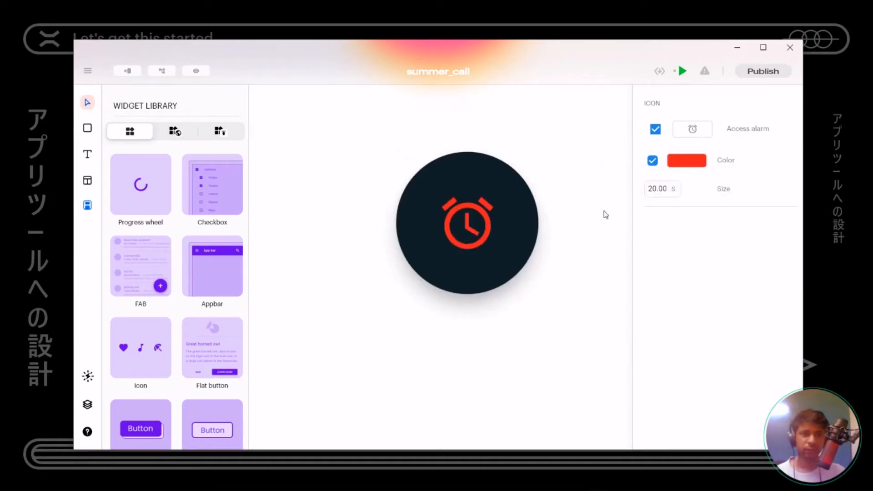
Set the alarm icon's Size to 26 and move the floating action button up and left, just beneath the progress wheel
mouse_move(657, 190)
mouse_down()
mouse_move(661, 163)
mouse_move(663, 197)
mouse_move(657, 131)
mouse_move(661, 187)
mouse_up()
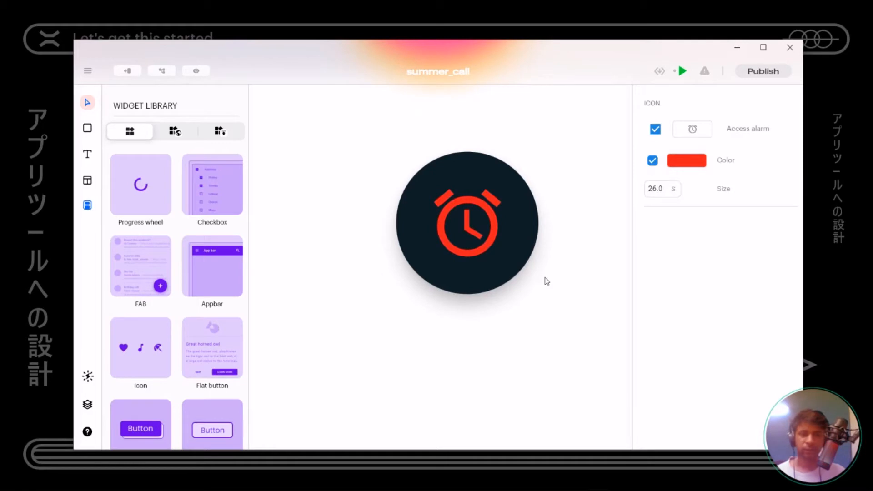
click(355, 316)
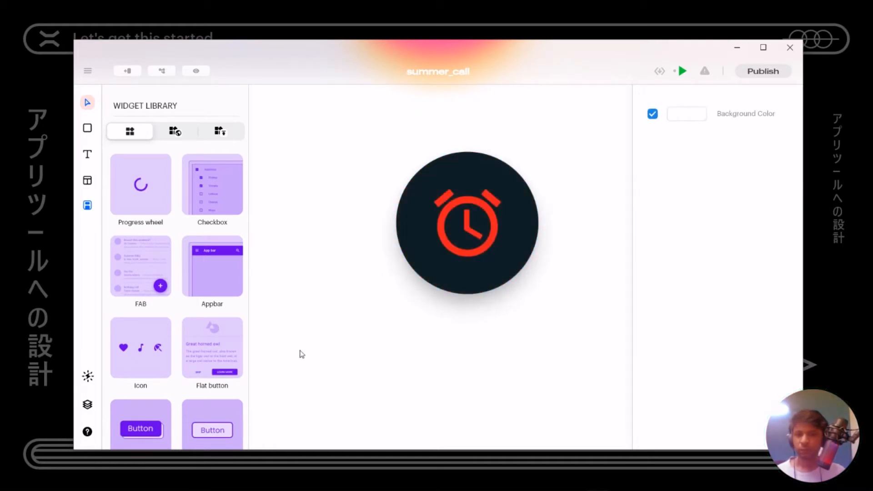
drag(492, 256, 356, 72)
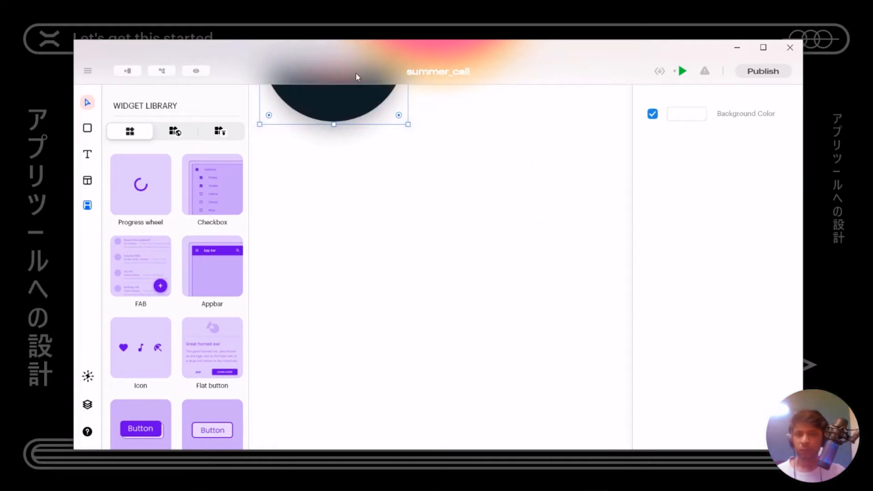
Add an Appbar widget to the page and position it across the full width below the checkbox
drag(231, 298, 459, 310)
scroll(453, 300, down, 5)
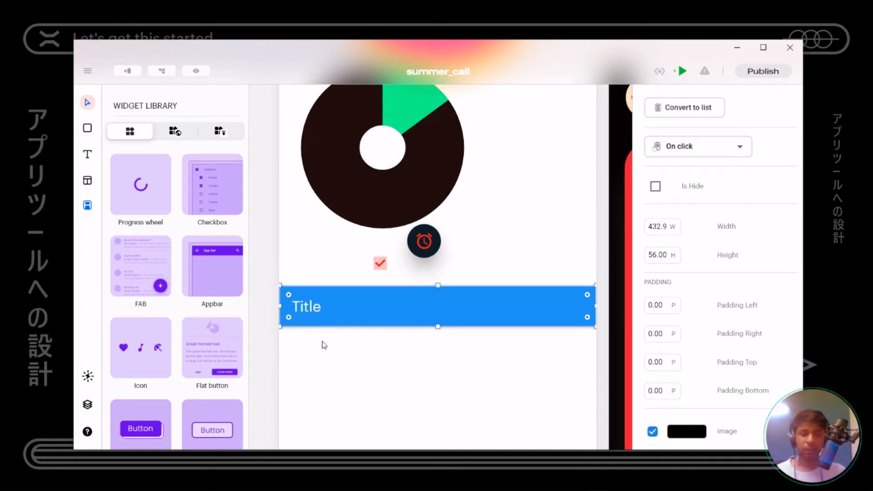
scroll(323, 345, down, 2)
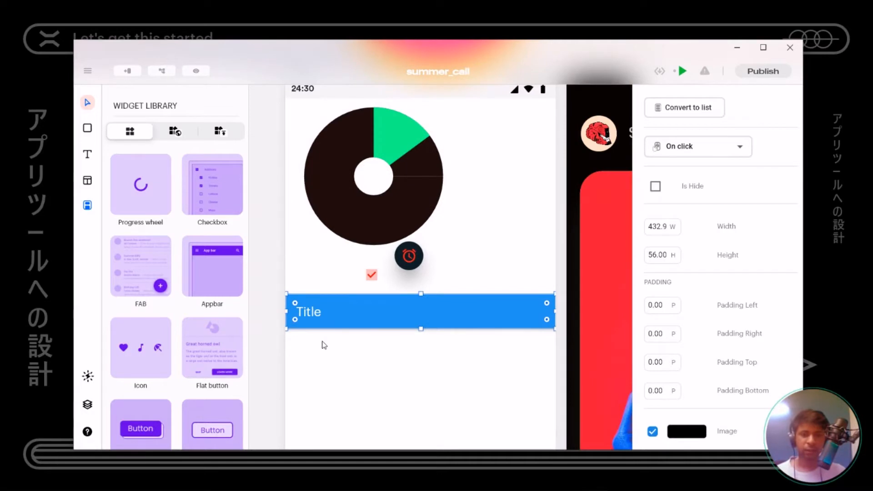
drag(395, 313, 417, 116)
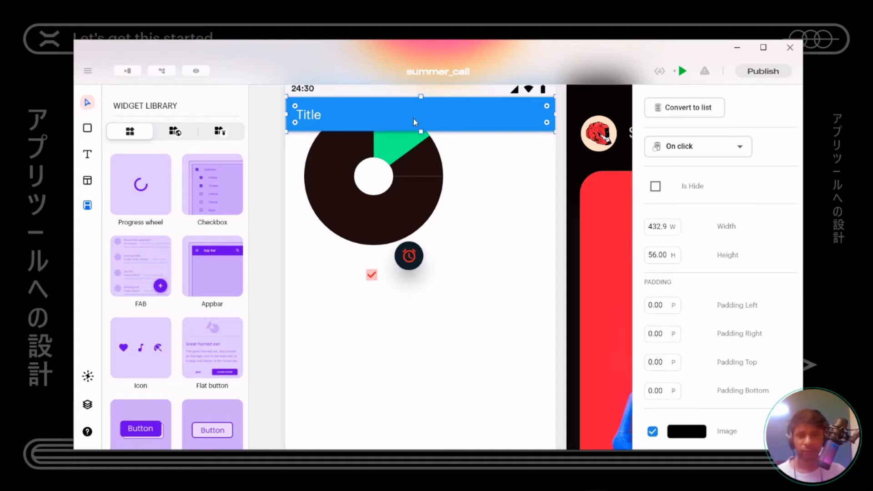
drag(420, 115, 414, 347)
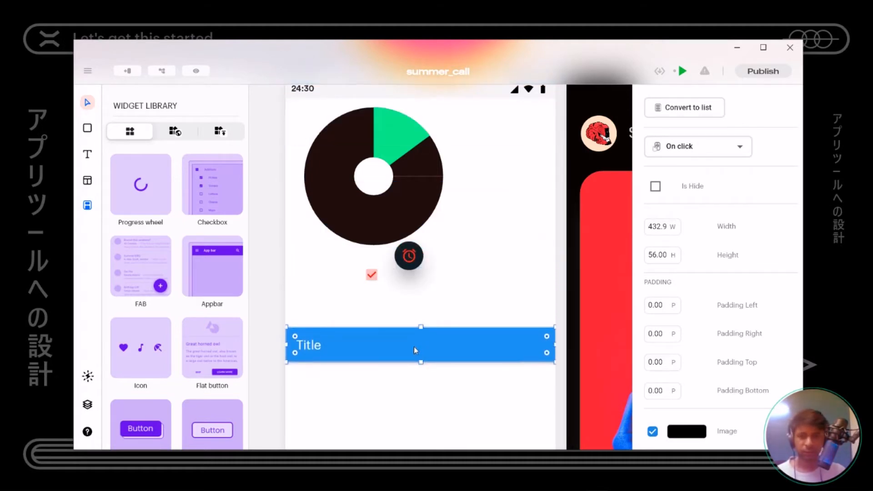
Change the app bar's title text to "Settings"
click(318, 347)
drag(671, 148, 635, 150)
key(BackSpace)
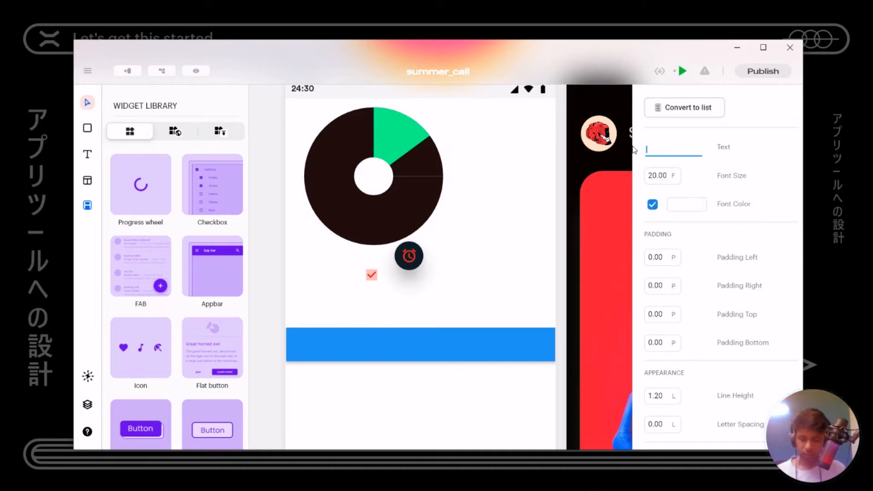
text(Settings)
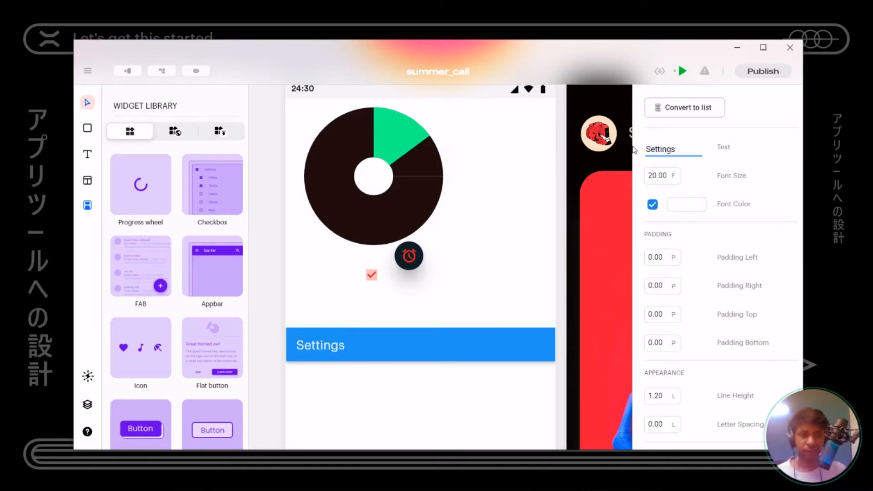
Set the app bar title's Font Size to 26 and look through its remaining text properties
scroll(653, 176, up, 4)
scroll(654, 176, down, 2)
scroll(653, 176, up, 1)
scroll(705, 287, down, 3)
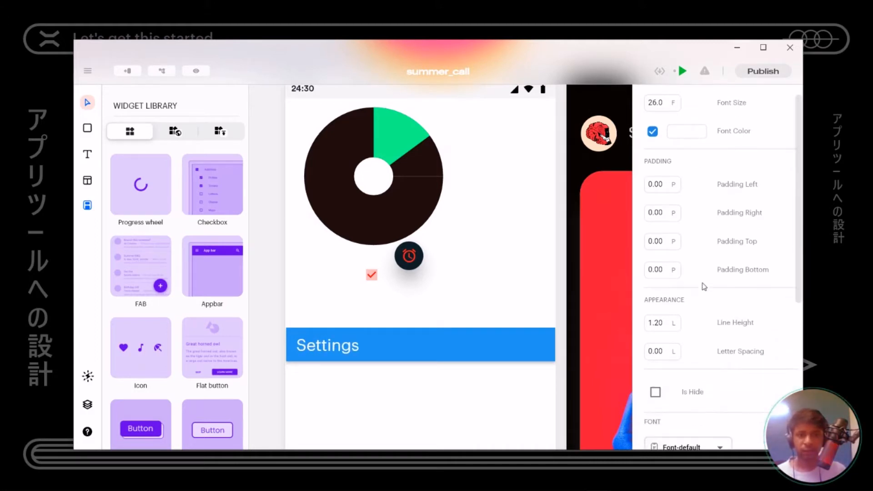
scroll(707, 358, down, 10)
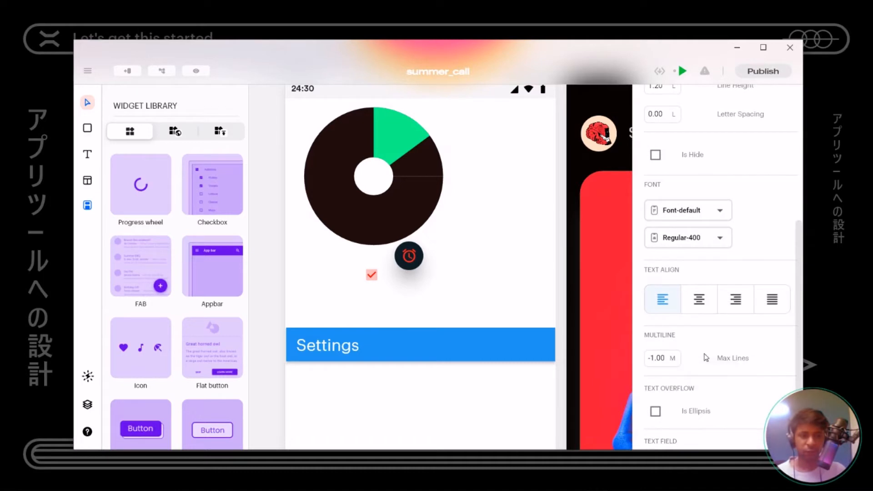
Set the app bar's Background Color to the muted red #B34D4D at 96% opacity
click(449, 360)
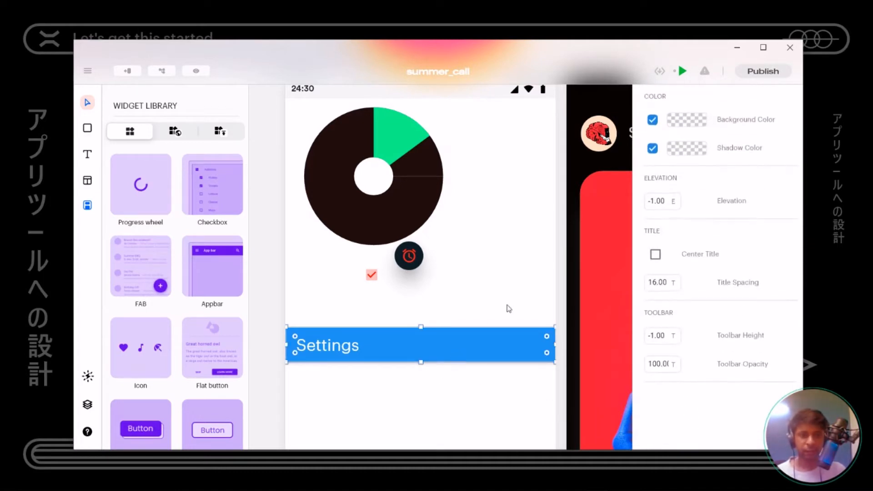
drag(493, 336, 494, 336)
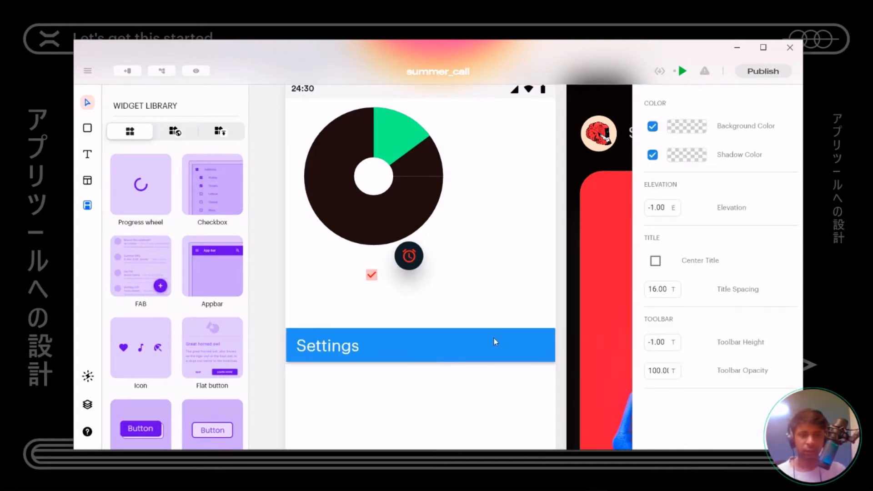
drag(560, 388, 254, 311)
click(450, 341)
click(697, 125)
click(724, 188)
mouse_move(724, 188)
mouse_down()
mouse_move(616, 262)
mouse_move(745, 175)
mouse_up()
drag(662, 315, 791, 314)
drag(718, 303, 661, 301)
drag(744, 179, 755, 241)
drag(662, 315, 771, 316)
click(679, 215)
click(679, 199)
drag(680, 200, 714, 205)
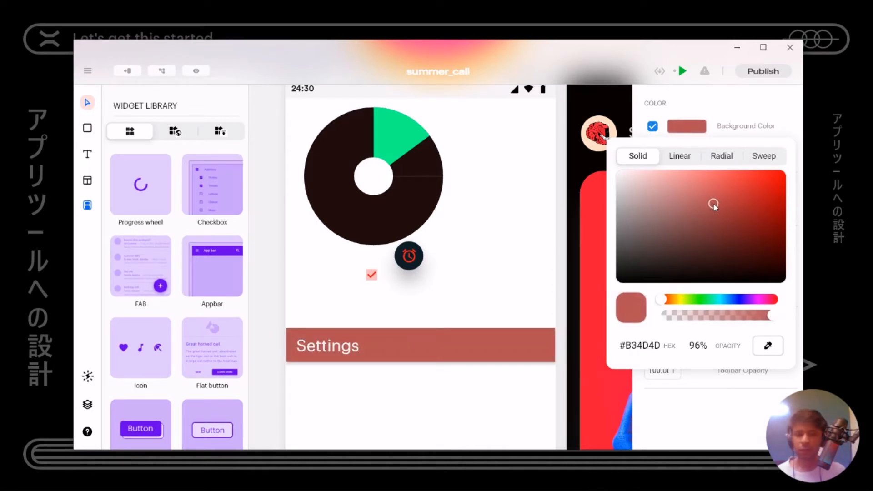
click(693, 413)
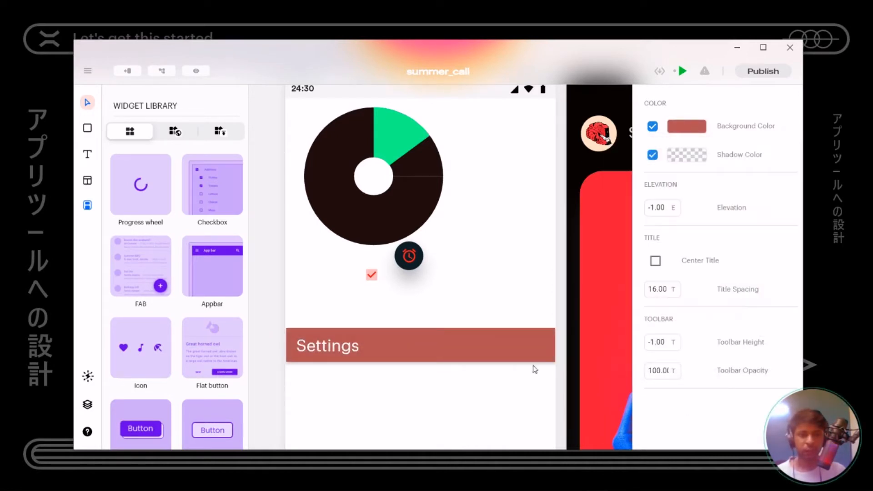
Try the Center Title option on the app bar
scroll(447, 355, down, 3)
click(396, 250)
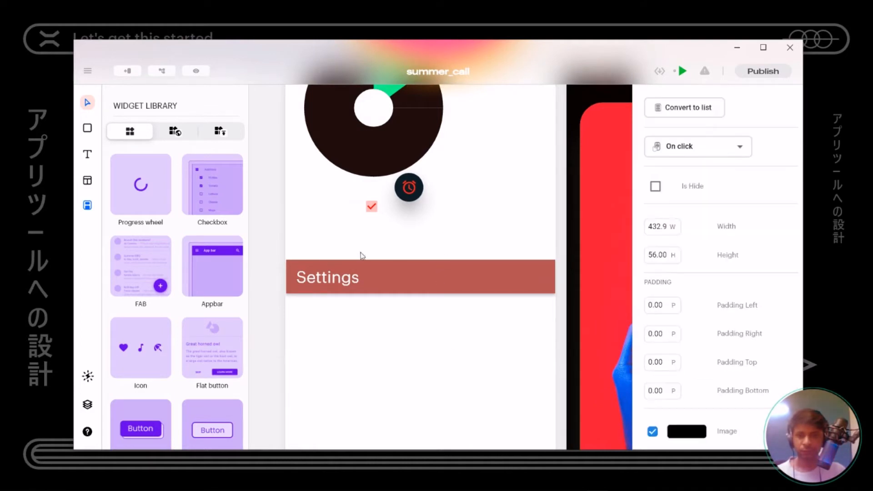
click(507, 281)
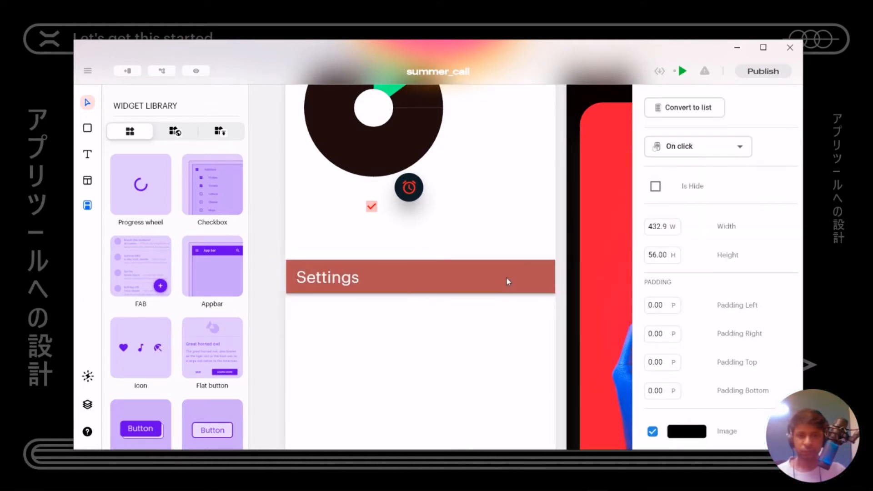
double_click(485, 276)
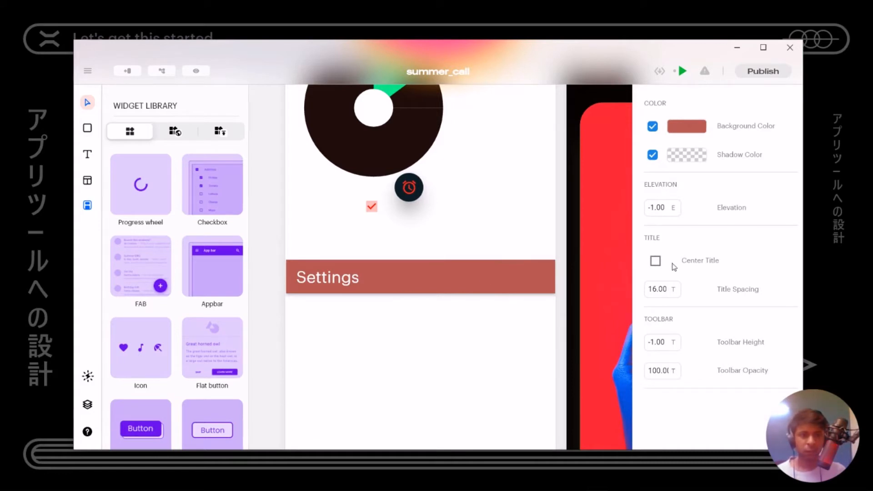
click(656, 262)
click(659, 263)
click(660, 263)
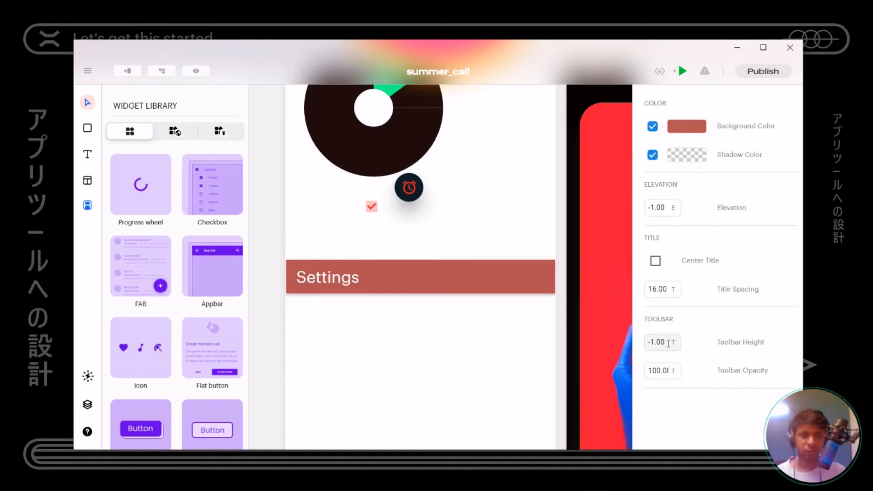
Set the app bar's Toolbar Height to 8 and its Toolbar Opacity to 116
mouse_move(666, 346)
mouse_down()
mouse_move(663, 332)
mouse_move(664, 346)
mouse_up()
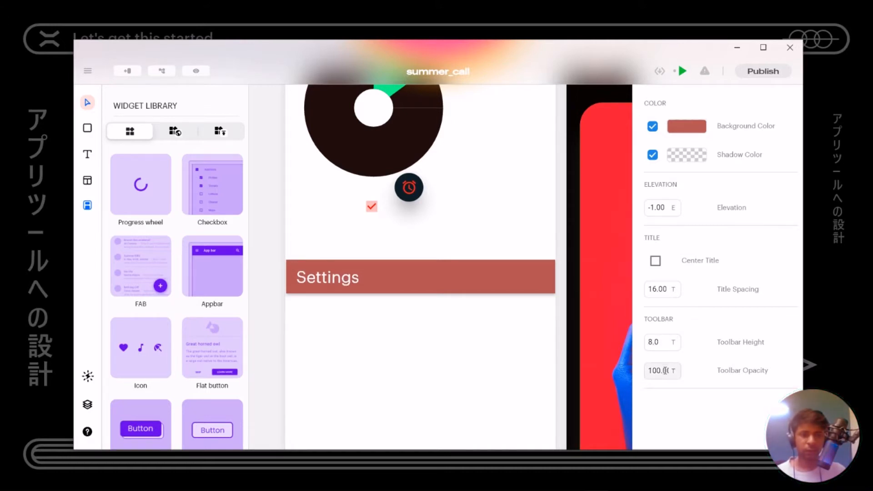
drag(666, 366, 664, 323)
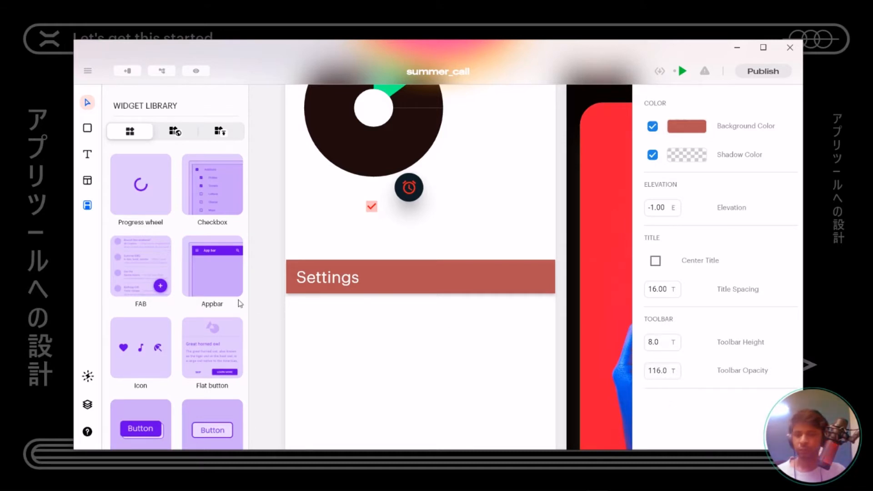
Add an Icon widget to the page in the empty area below the app bar
scroll(195, 292, down, 3)
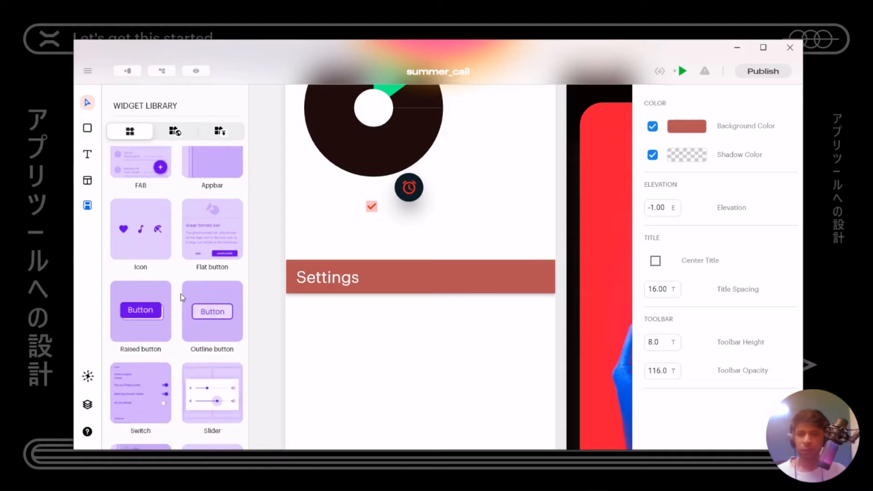
scroll(182, 298, up, 1)
mouse_move(134, 281)
mouse_down()
mouse_move(396, 338)
mouse_move(423, 381)
mouse_up()
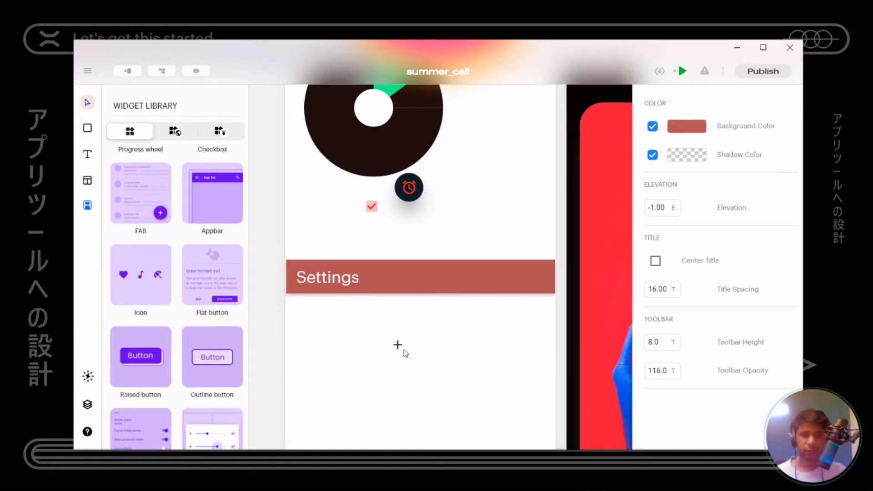
click(398, 346)
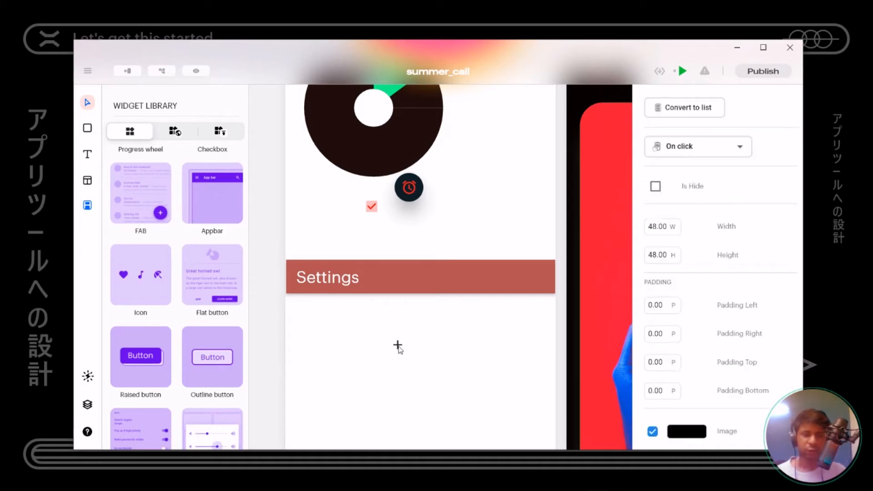
Search the rounded icon set for "home" and assign the Home rounded symbol to the new icon widget
double_click(399, 347)
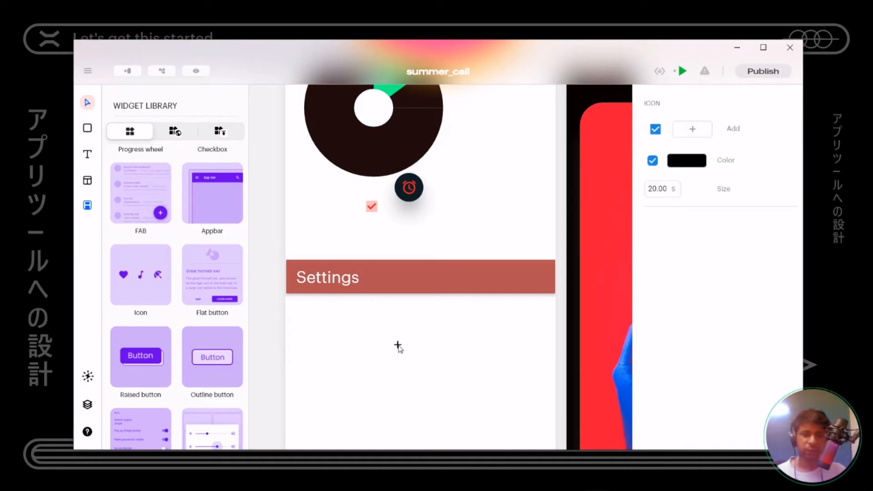
click(693, 129)
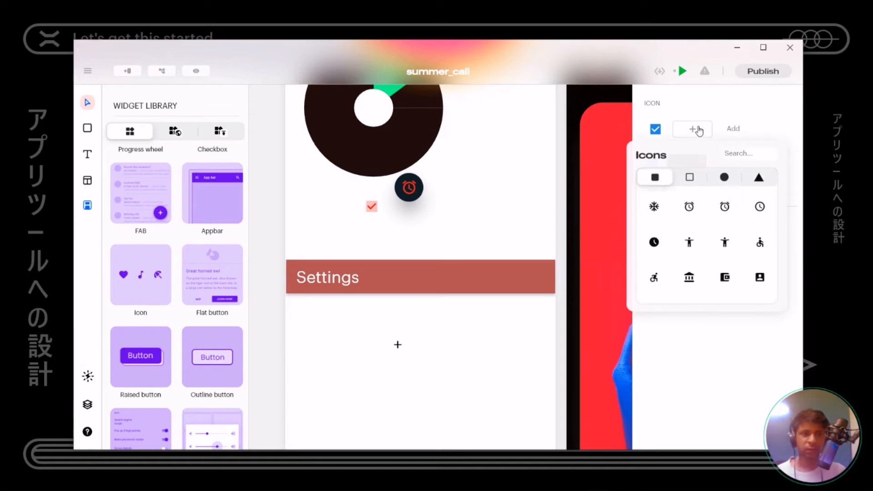
click(725, 177)
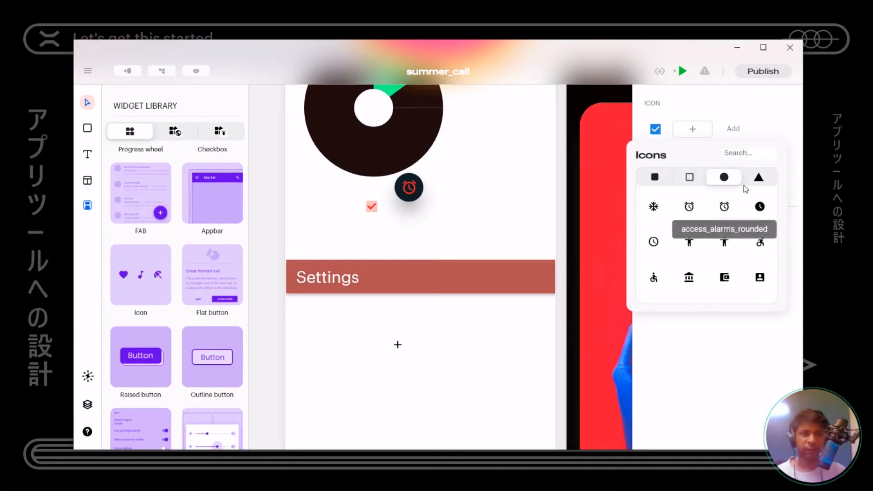
click(740, 181)
click(724, 177)
scroll(700, 222, down, 5)
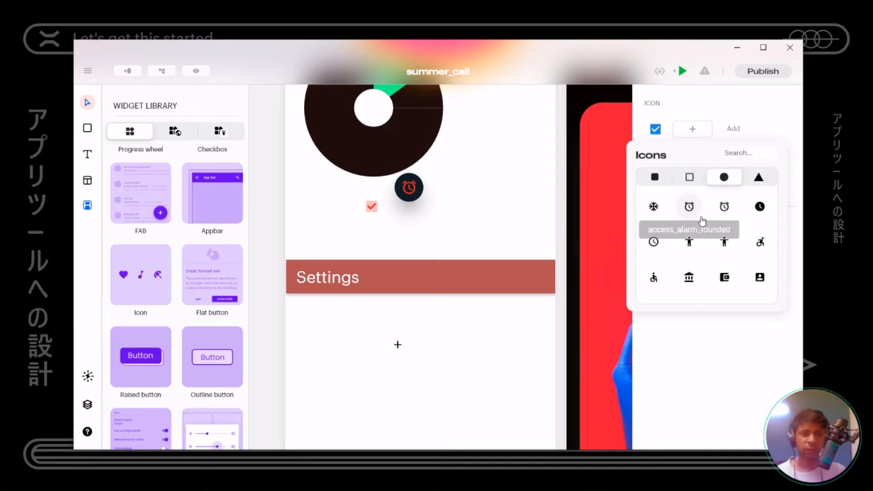
scroll(701, 222, down, 3)
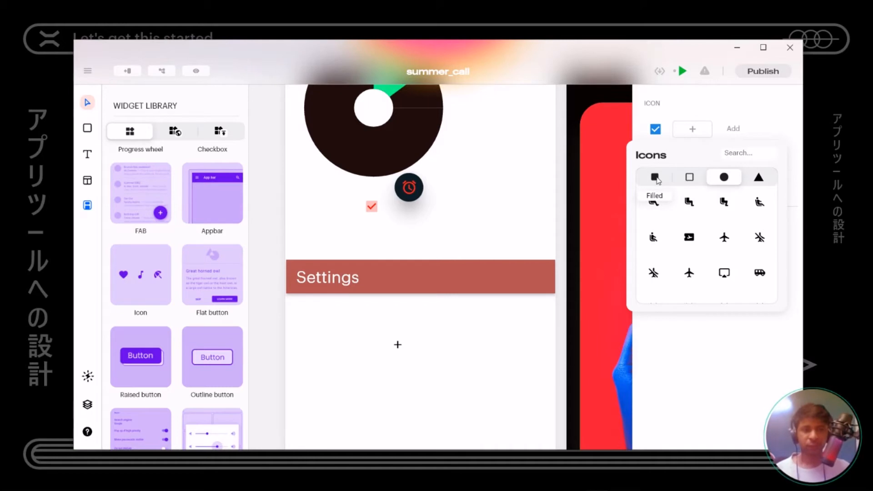
click(735, 158)
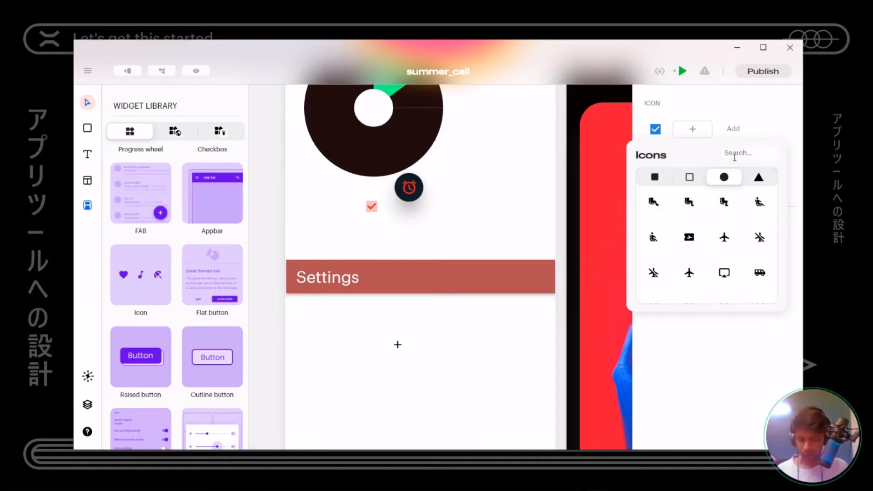
text(home)
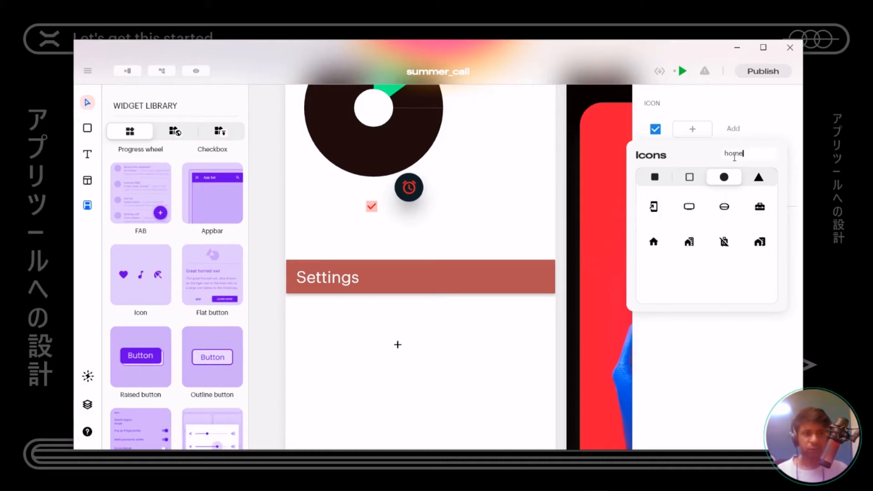
click(655, 242)
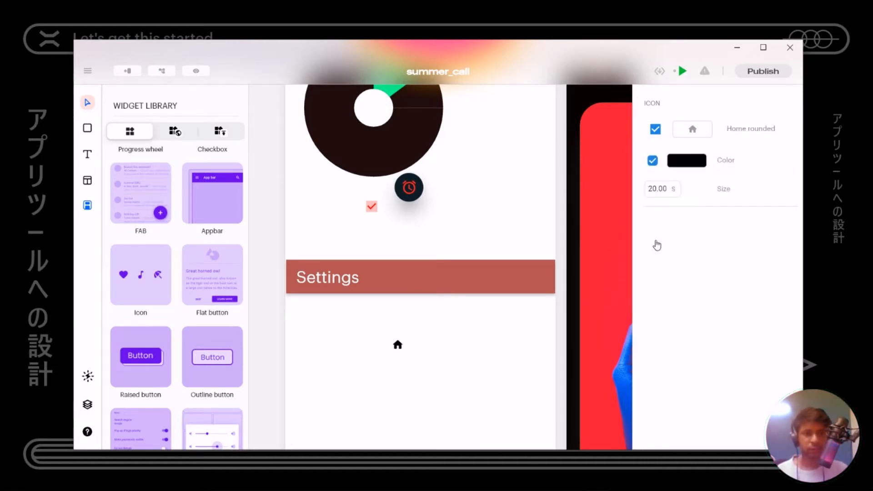
Enlarge the home icon's frame to about 133 wide and 128 high
click(394, 324)
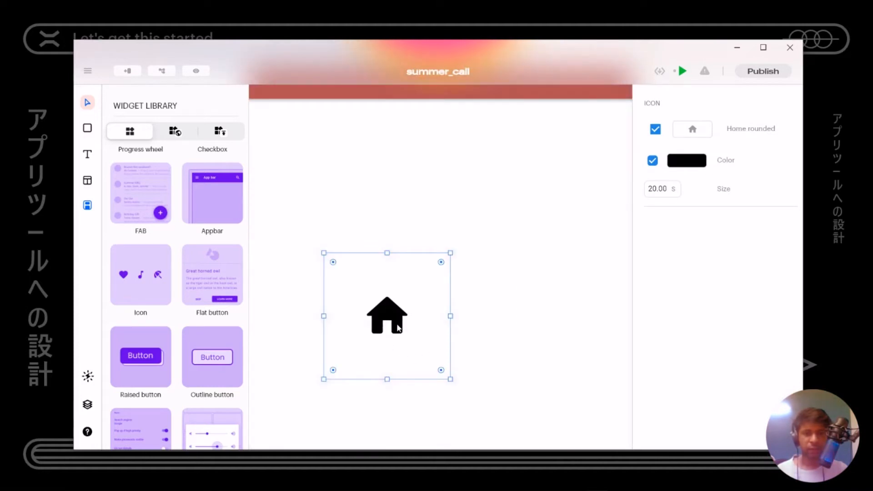
scroll(394, 325, down, 3)
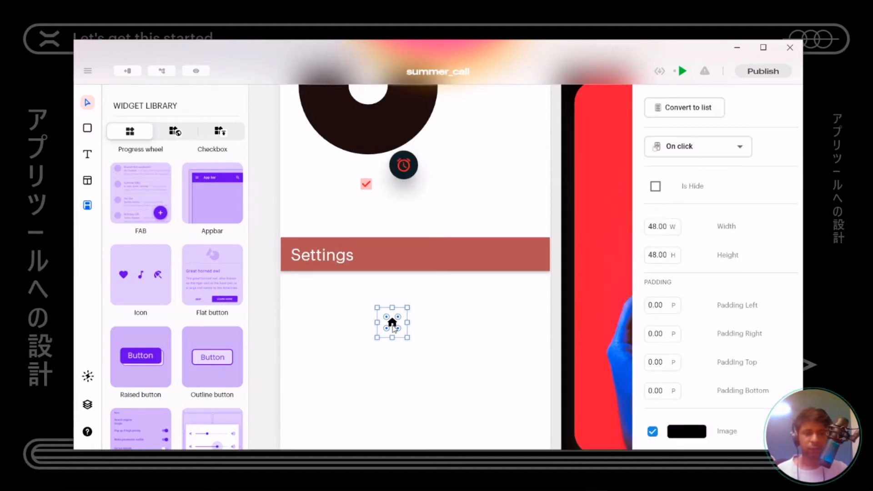
drag(408, 338, 461, 387)
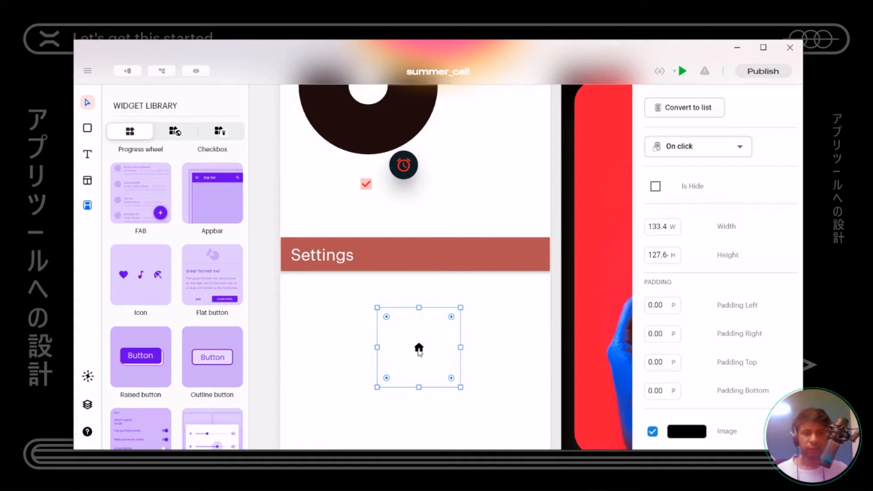
Set the home icon's Size to 87 and move it above the app bar, to the right of the floating action button
click(419, 351)
drag(655, 190, 661, 122)
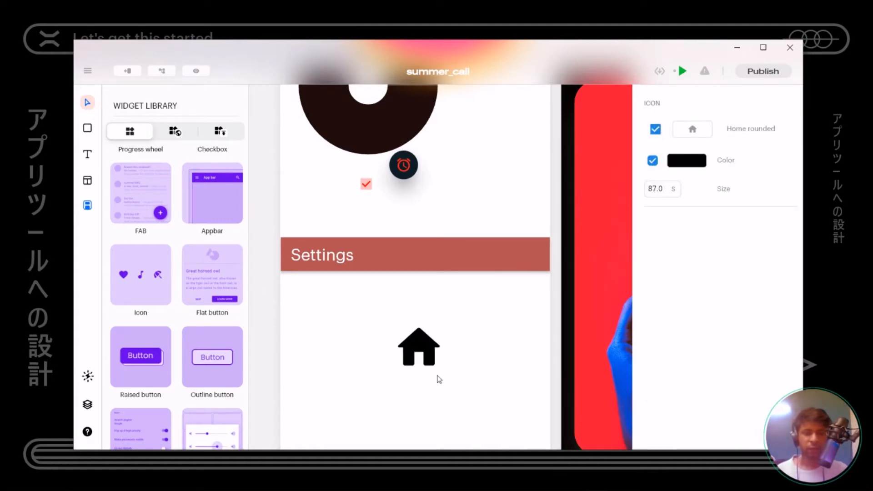
click(423, 357)
drag(423, 357, 494, 183)
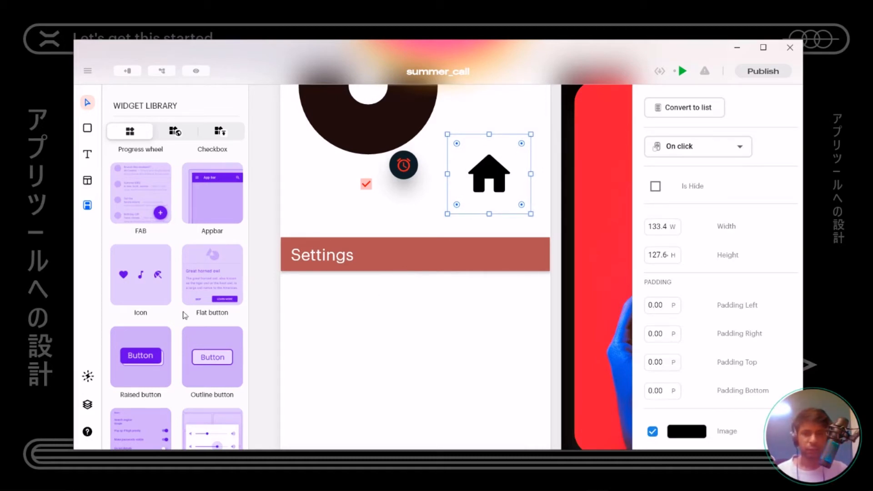
Add a Flat button below the app bar and enlarge it to about 232 wide and 69 high
drag(200, 283, 408, 312)
click(398, 299)
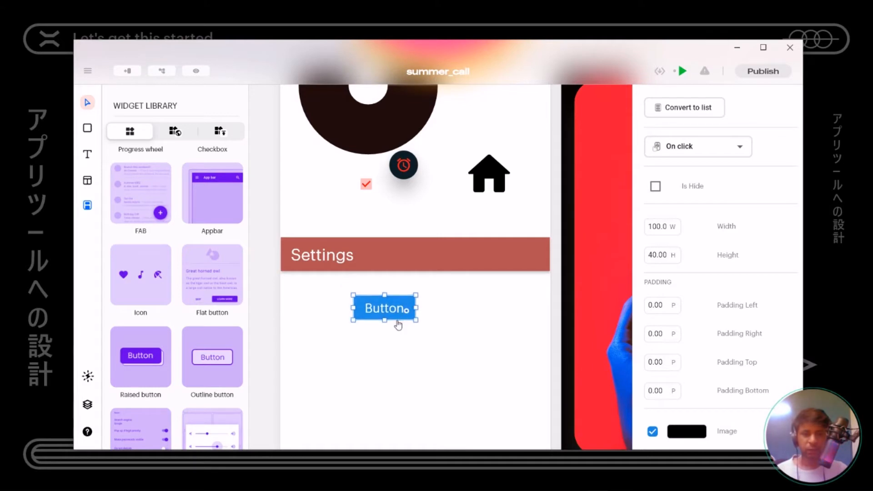
drag(416, 320, 498, 338)
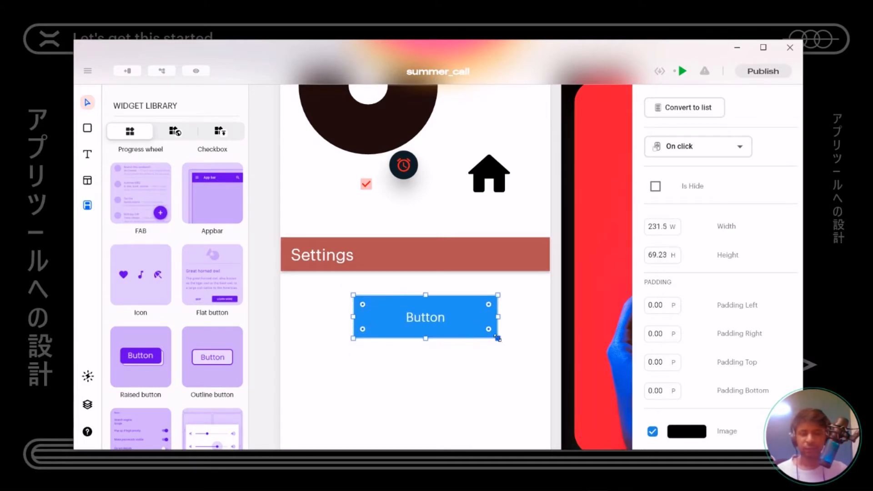
Round the flat button's corners and move it slightly up and left, close beneath the app bar
double_click(449, 319)
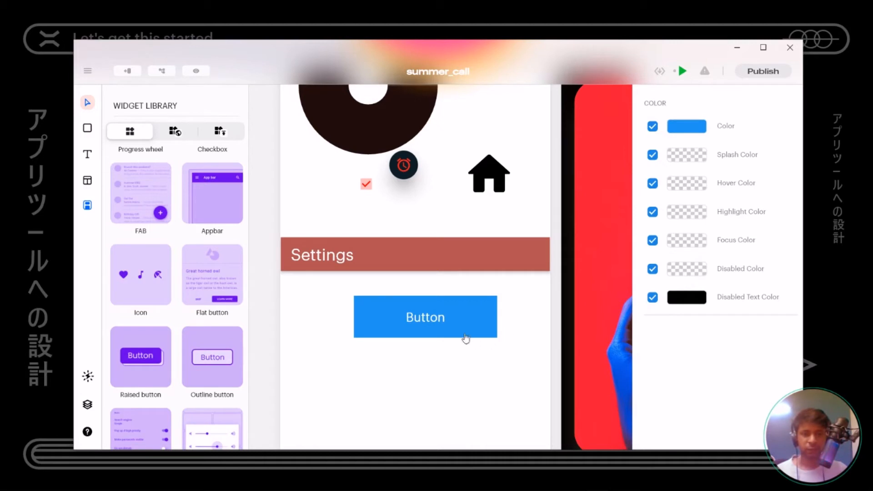
click(441, 321)
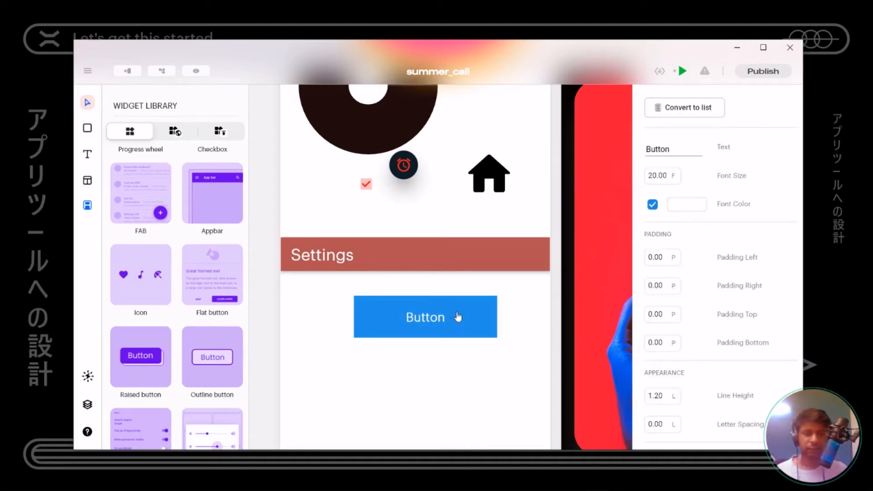
click(458, 317)
mouse_move(488, 305)
mouse_down()
mouse_move(476, 321)
mouse_move(484, 315)
mouse_up()
click(415, 355)
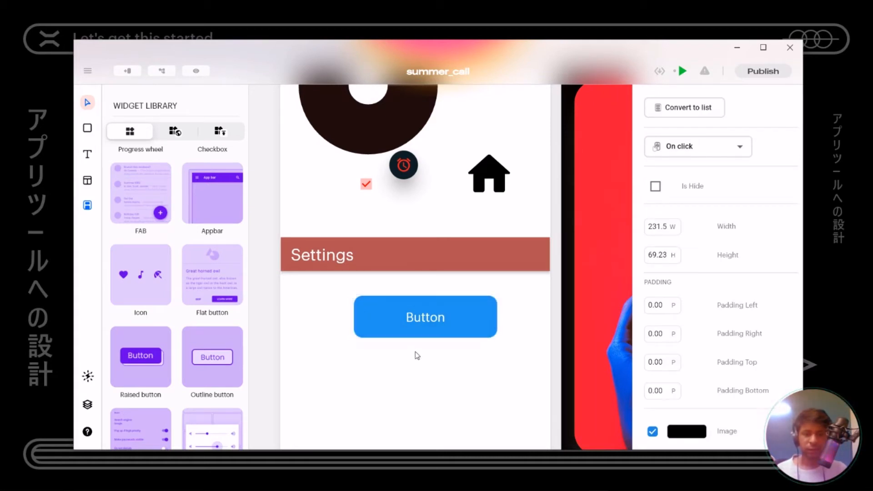
drag(415, 329, 369, 283)
Add a Raised button beneath the flat button and enlarge it to about 168 wide and 63 high
drag(129, 355, 386, 370)
drag(383, 286, 397, 311)
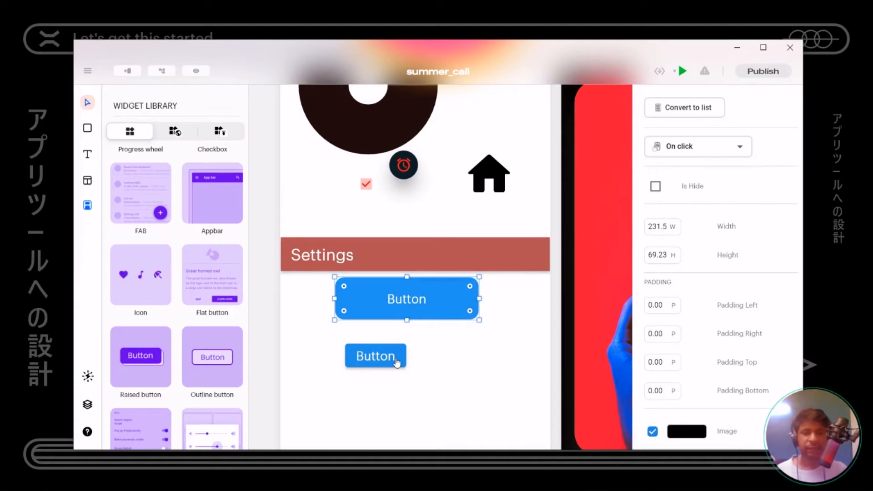
drag(397, 363, 390, 354)
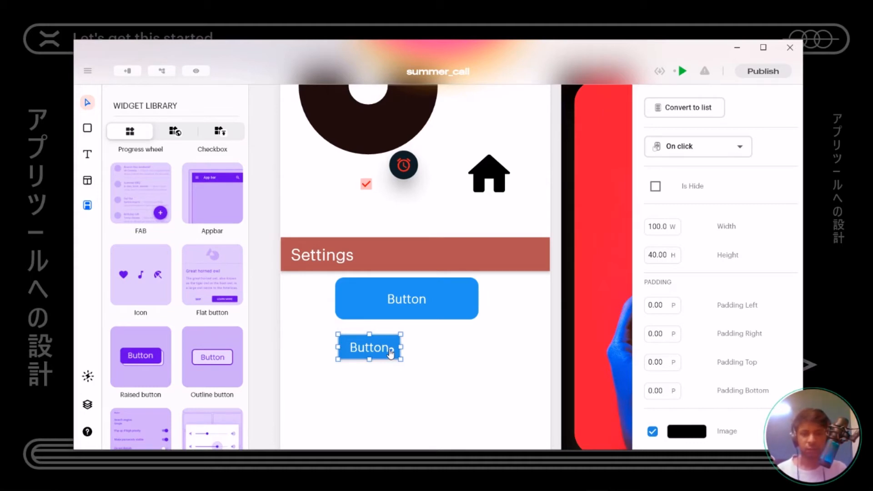
drag(401, 360, 443, 374)
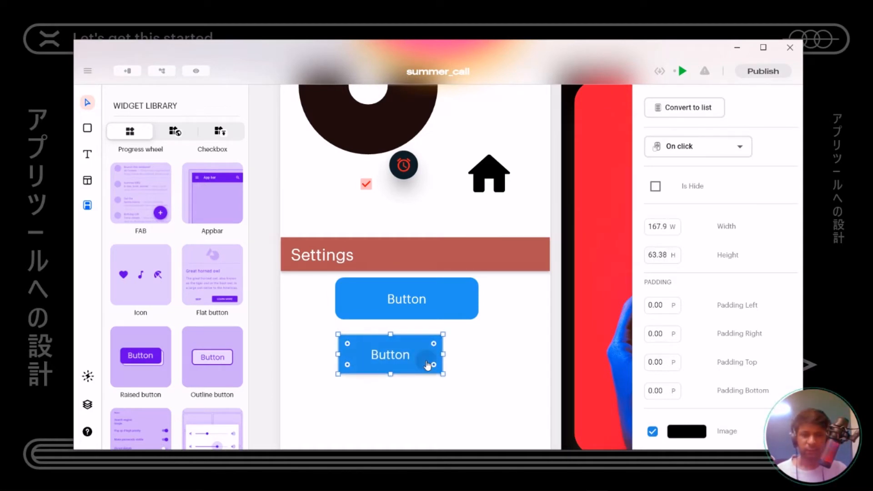
scroll(692, 291, down, 3)
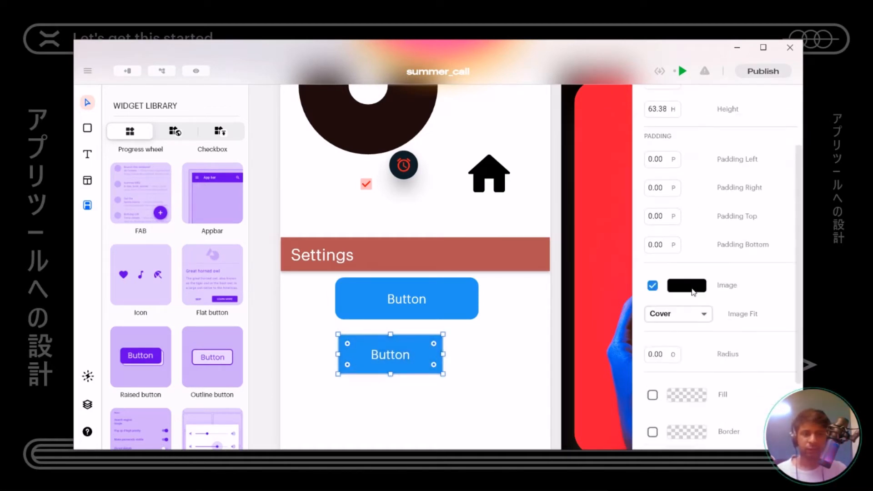
Open the raised button's own properties and review its colour and elevation settings
double_click(419, 364)
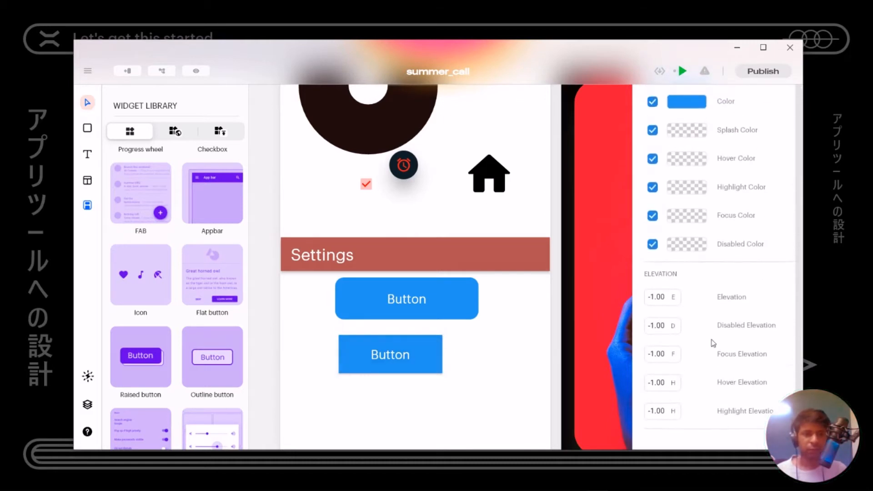
scroll(773, 255, up, 1)
scroll(773, 254, down, 1)
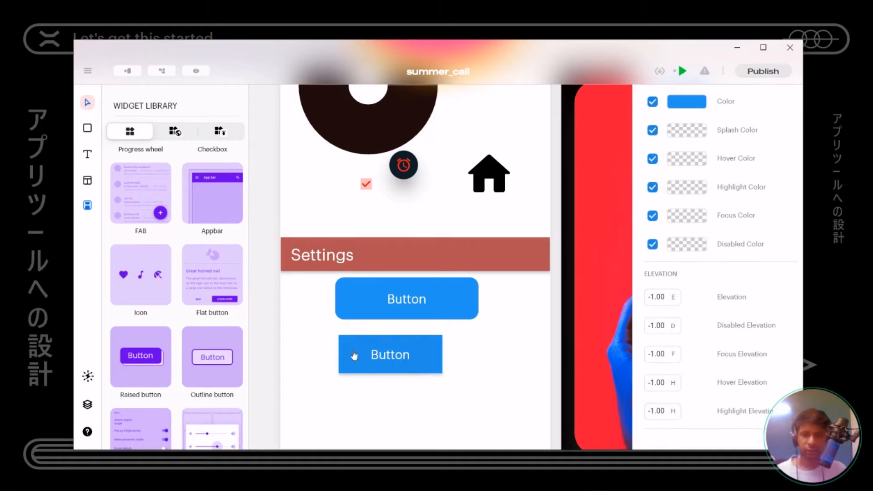
Add an Outline button between the two blue buttons and enlarge it to about 184 wide and 54 high
click(308, 327)
drag(216, 366, 504, 367)
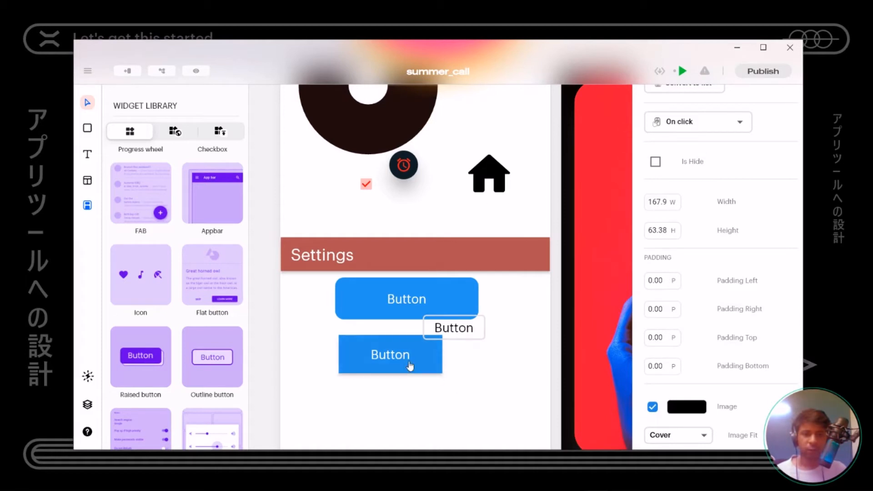
click(370, 367)
click(465, 334)
drag(515, 366, 395, 285)
click(451, 330)
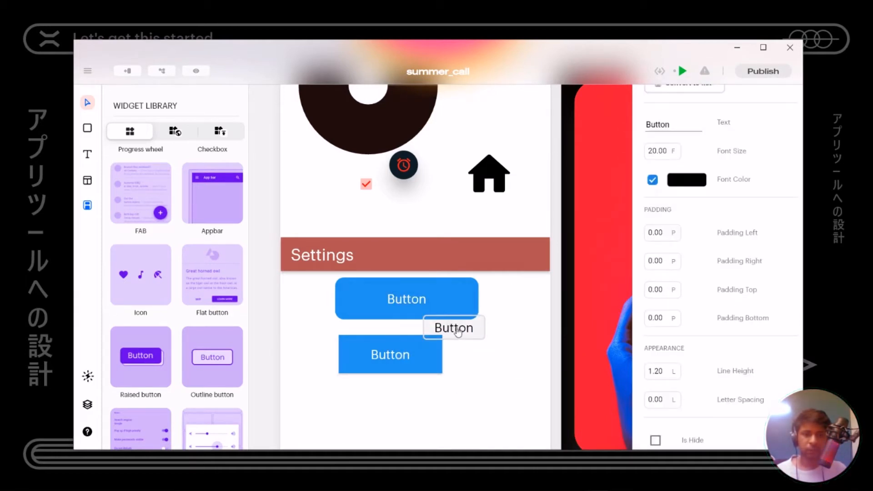
click(488, 358)
click(467, 332)
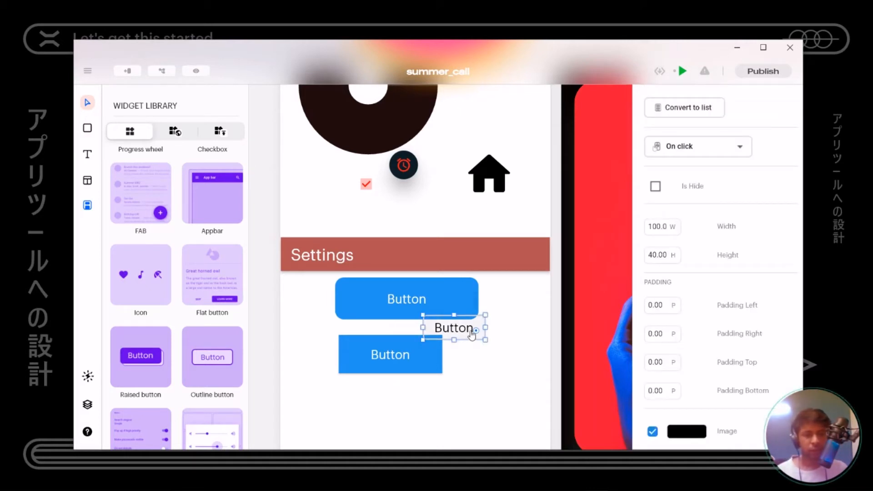
drag(485, 340, 539, 349)
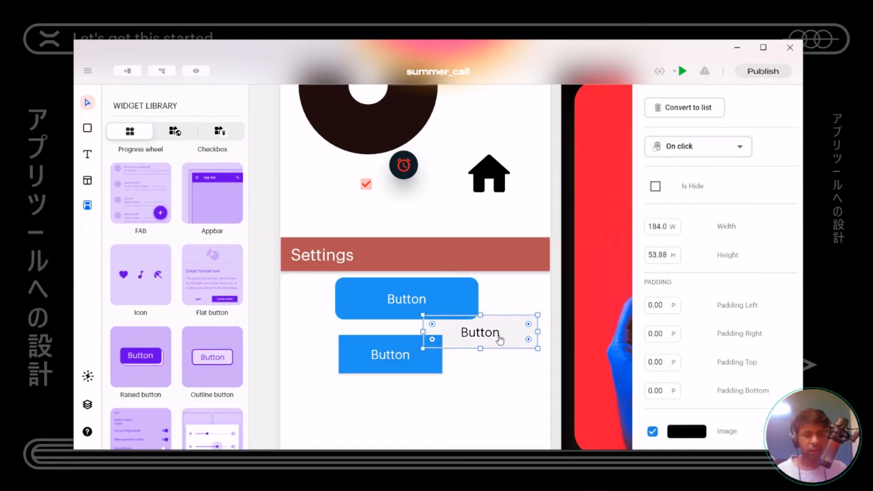
click(436, 397)
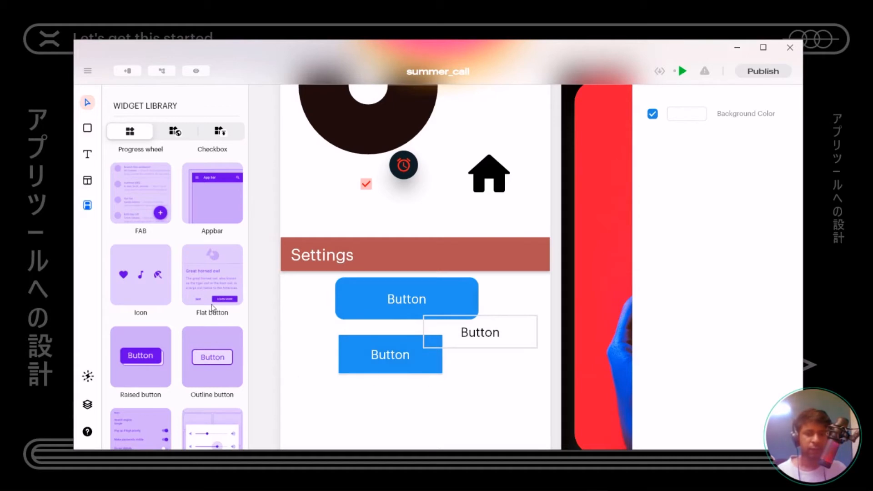
Add a Switch widget just above the Settings app bar and open its own properties
scroll(232, 352, down, 3)
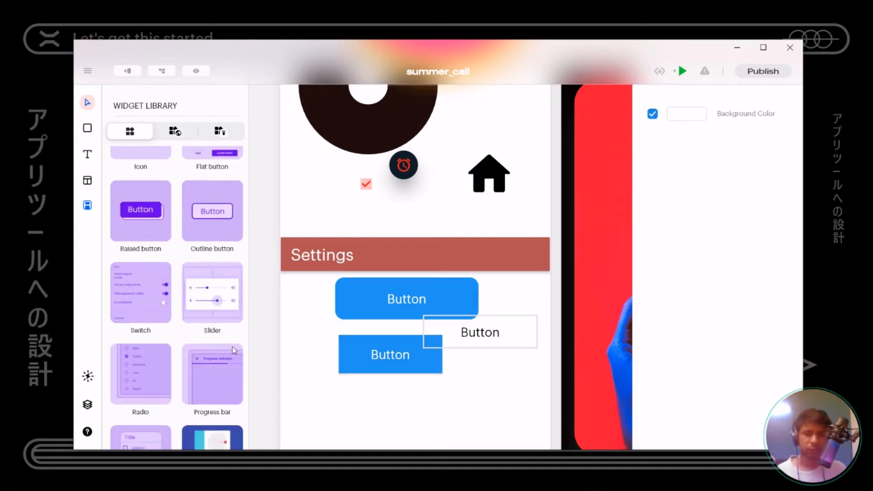
scroll(232, 350, down, 1)
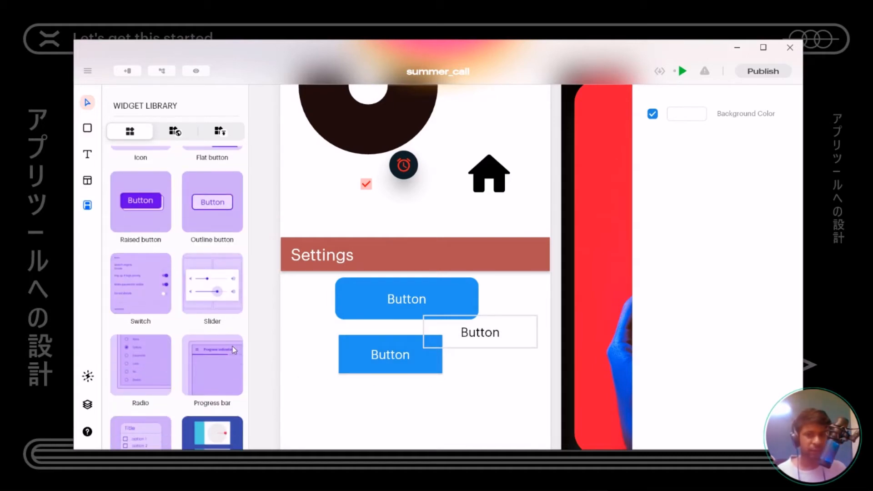
scroll(233, 345, down, 1)
drag(117, 263, 418, 211)
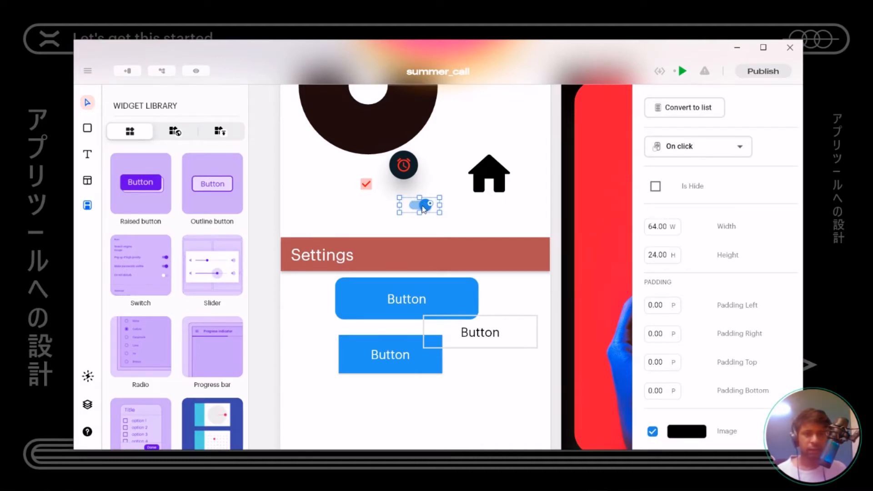
double_click(423, 209)
Toggle the switch's Value off and on again to try both states
click(656, 127)
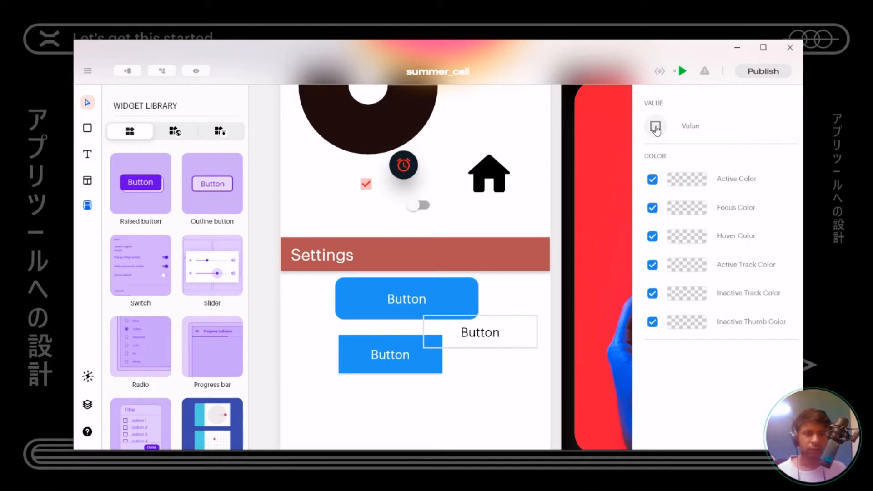
click(655, 128)
click(655, 128)
click(655, 128)
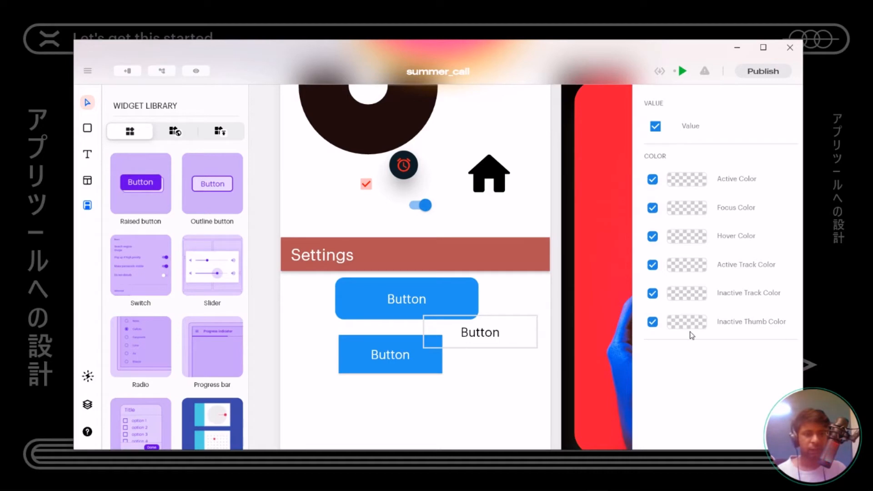
Set the switch's Inactive Track Color to red #D53939 at 93% opacity
drag(718, 167, 738, 129)
drag(669, 235, 770, 236)
drag(692, 138, 741, 114)
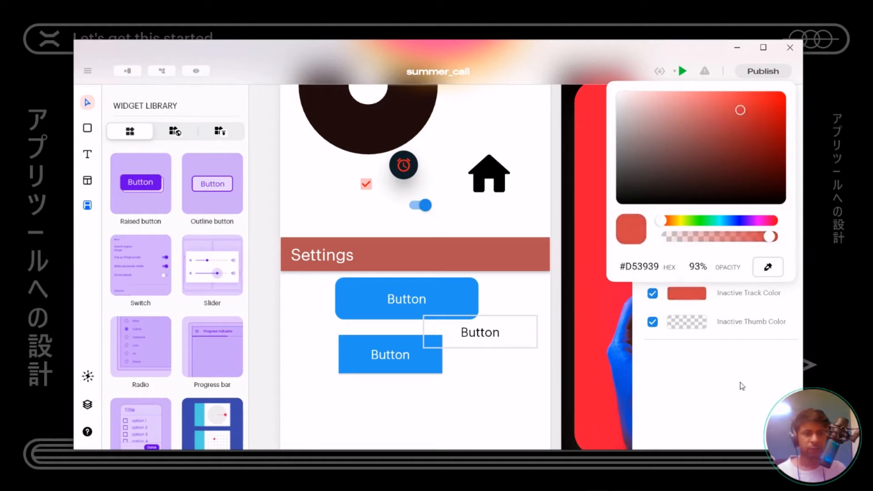
click(733, 406)
Set the switch's Active Track Color to red #C22424 at 100% opacity
click(687, 268)
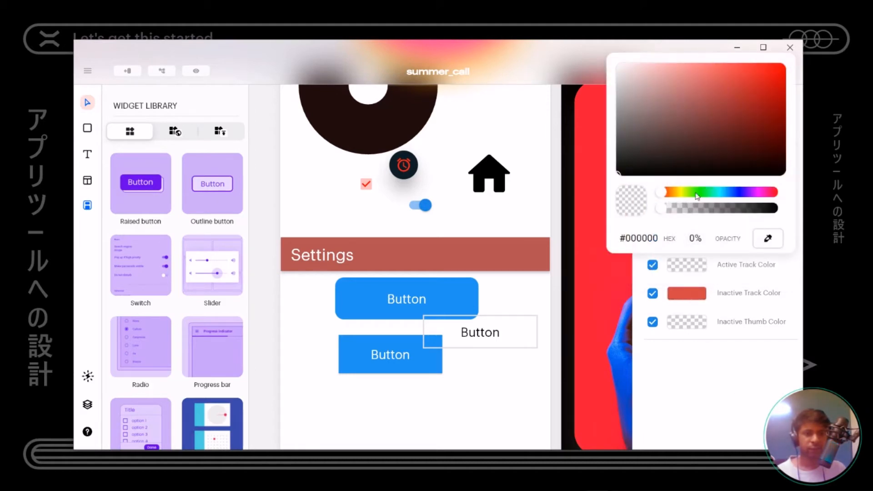
drag(669, 210, 813, 210)
drag(719, 132, 755, 92)
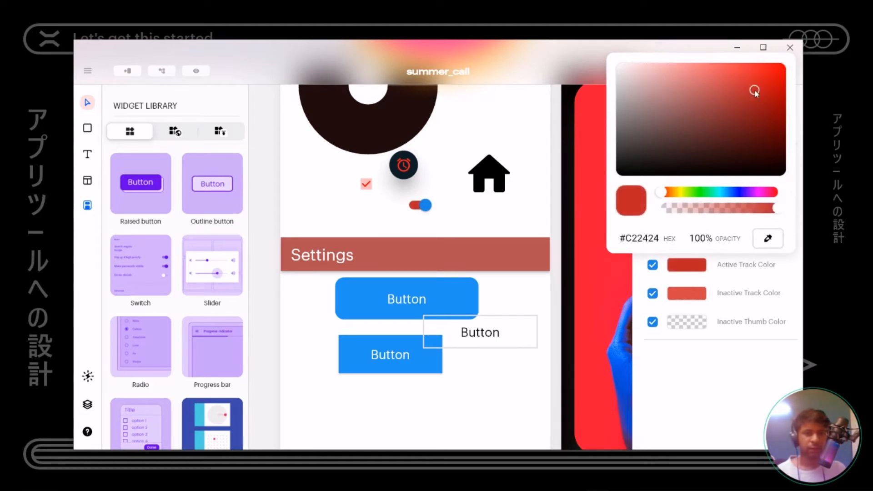
click(679, 395)
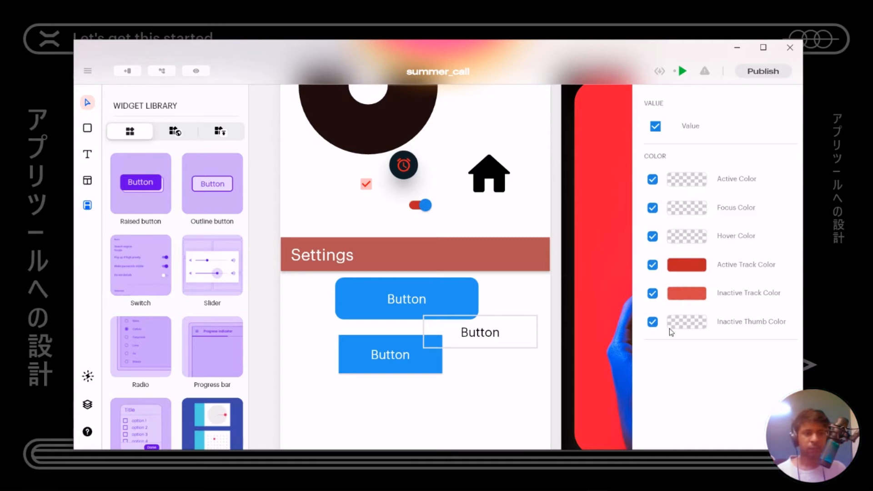
Set the switch's Inactive Thumb Color to an almost opaque muted red
click(681, 326)
drag(753, 148, 780, 120)
drag(668, 268, 784, 265)
drag(732, 184, 735, 142)
click(703, 371)
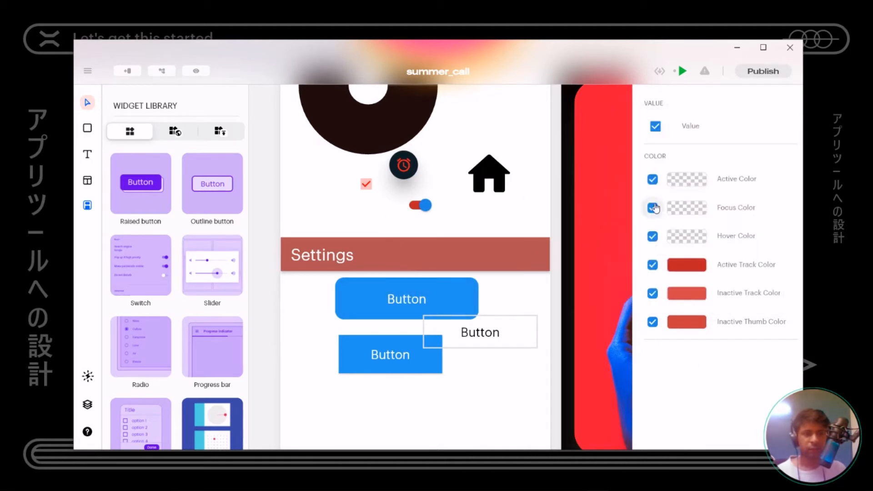
Set the switch's Active Color to opaque black and deselect the switch
click(679, 184)
drag(699, 242, 732, 223)
drag(659, 349, 775, 347)
drag(764, 273, 519, 323)
click(377, 222)
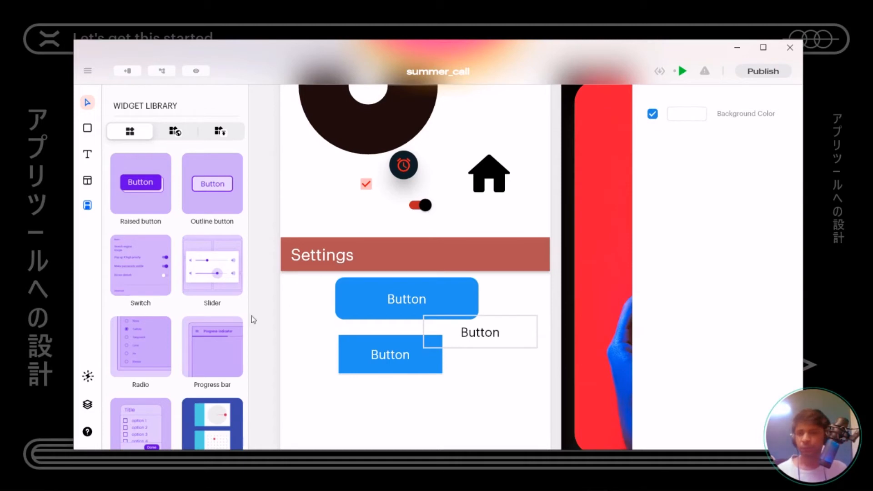
Add a Slider widget and place it beneath the buttons, across the full width of the page
scroll(174, 342, down, 2)
scroll(166, 338, down, 1)
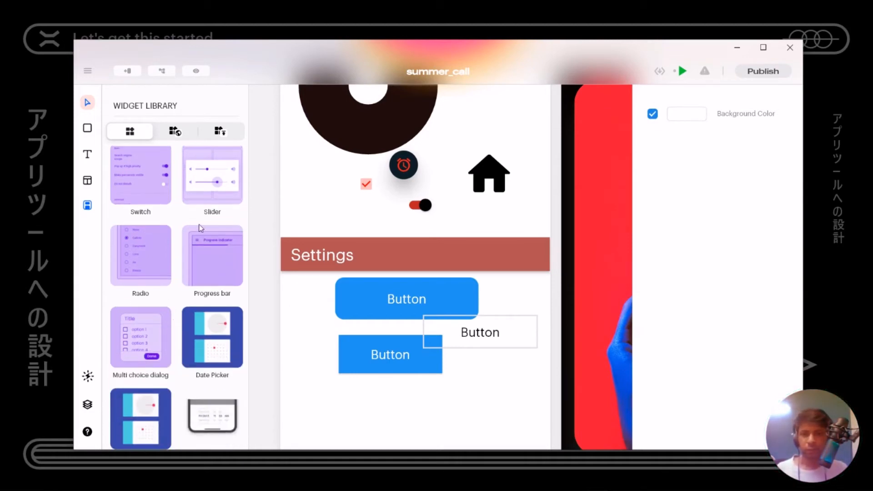
drag(203, 190, 341, 211)
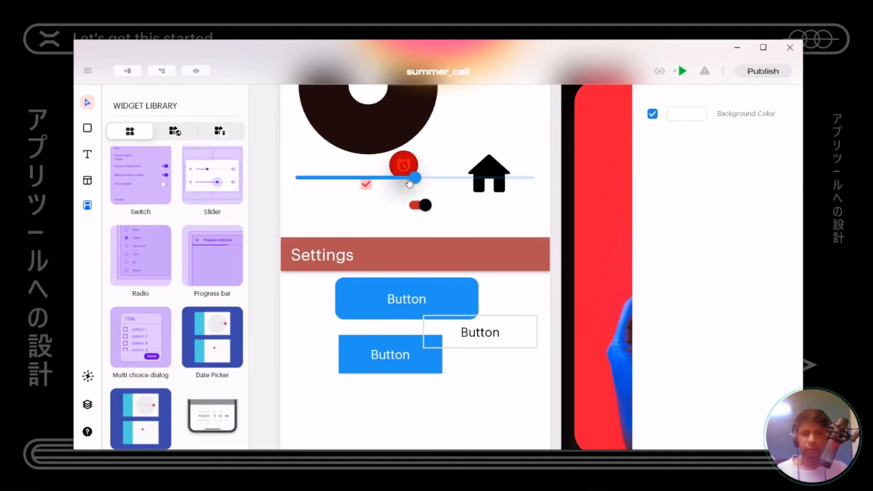
drag(412, 184, 422, 406)
scroll(423, 405, down, 4)
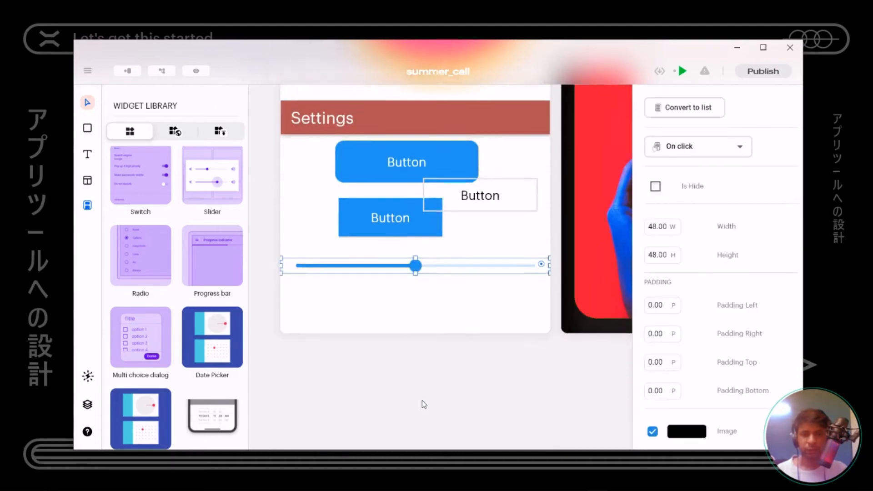
scroll(380, 271, up, 1)
drag(380, 272, 403, 296)
Open the slider's own properties and set its Value to 63
click(470, 237)
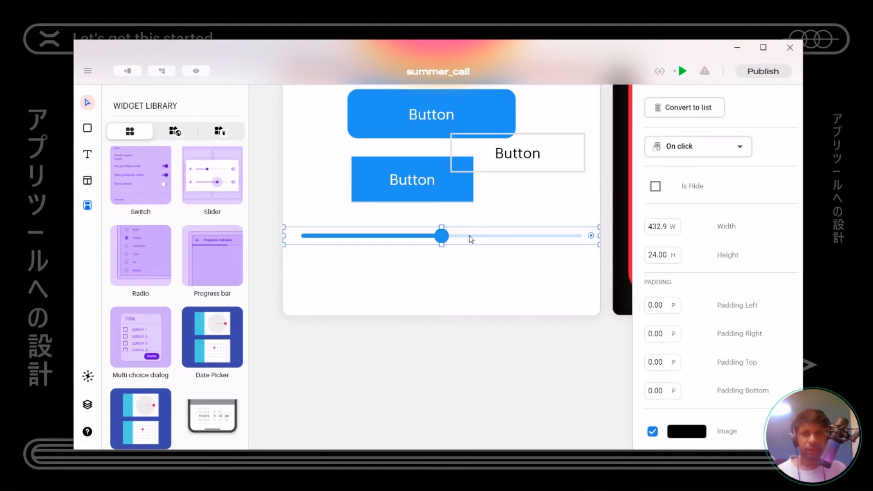
click(481, 266)
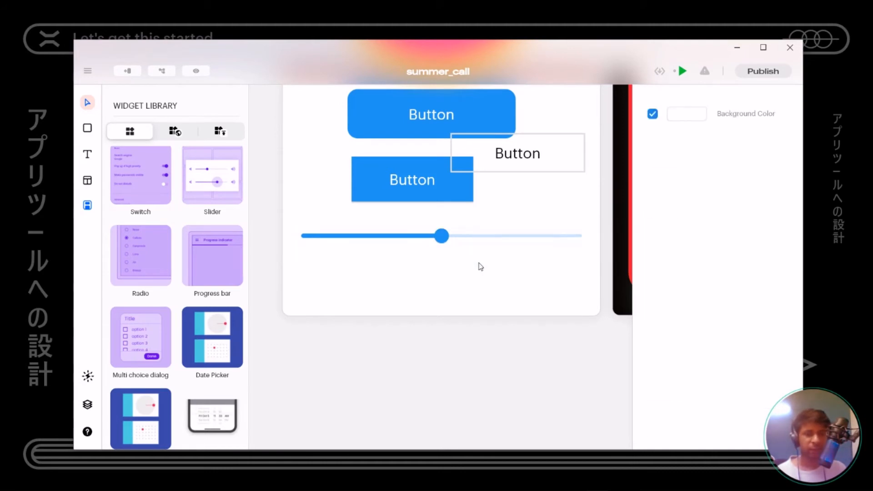
click(493, 241)
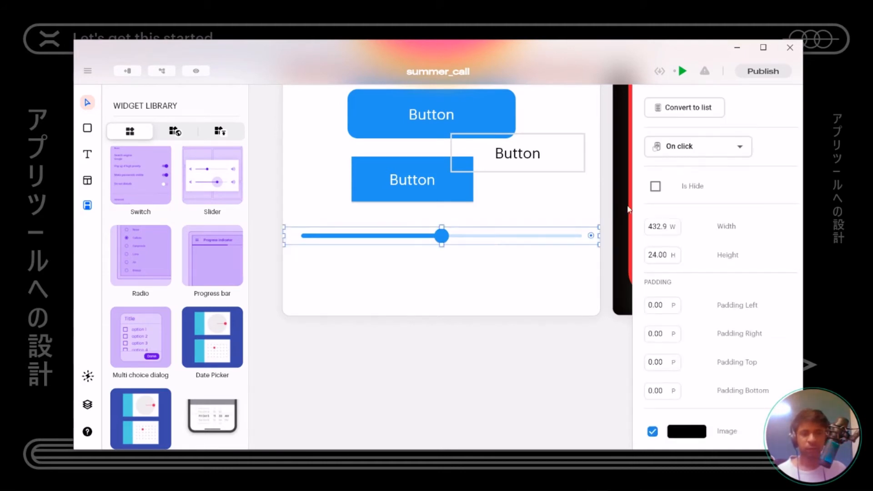
click(521, 234)
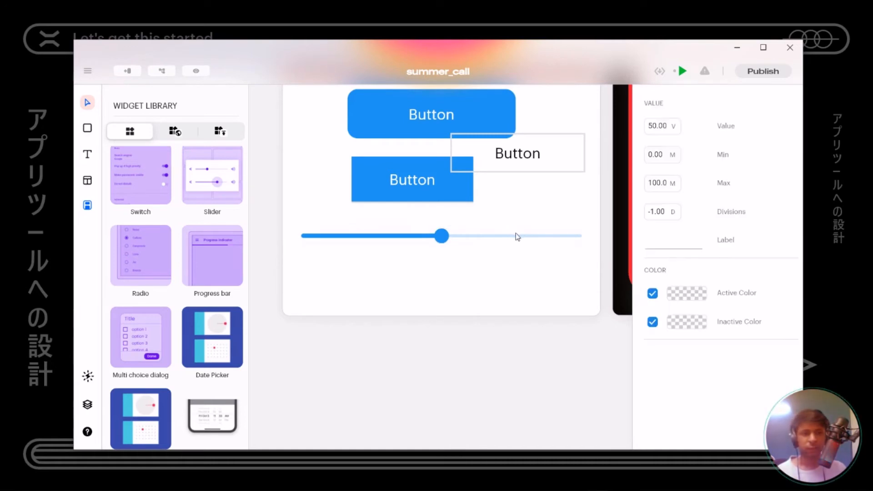
drag(672, 126, 656, 158)
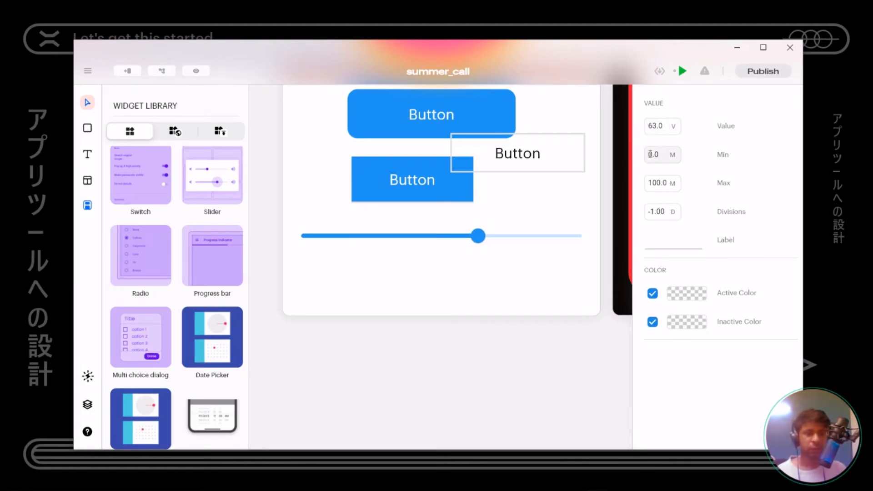
click(657, 155)
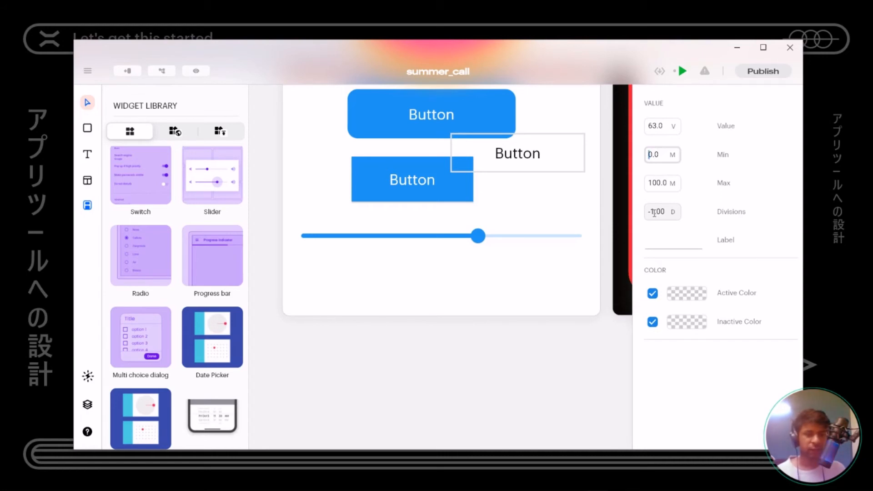
Set the slider's Divisions to 14 and inspect the division marks along its track
drag(657, 211, 659, 198)
scroll(502, 235, up, 5)
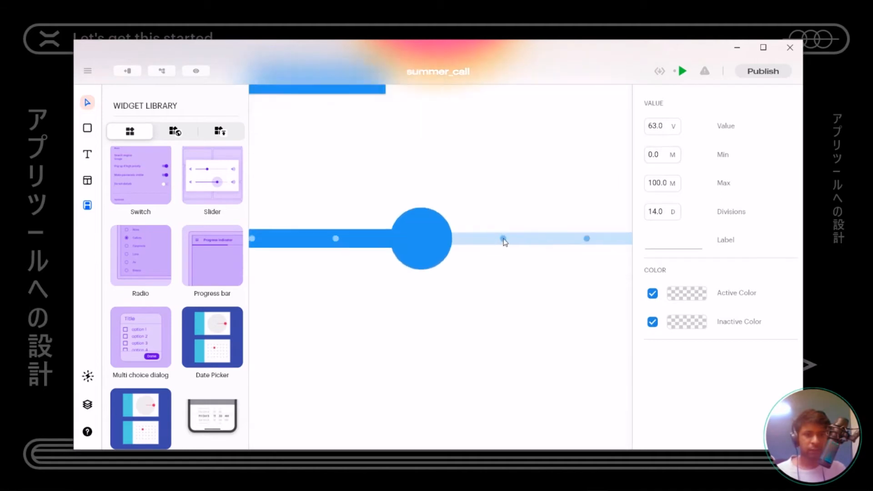
scroll(504, 240, down, 5)
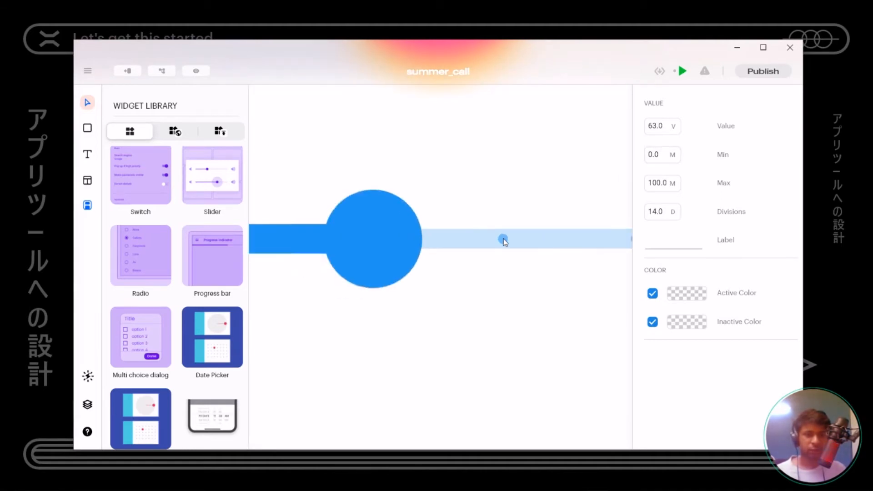
scroll(493, 242, up, 3)
scroll(454, 261, down, 4)
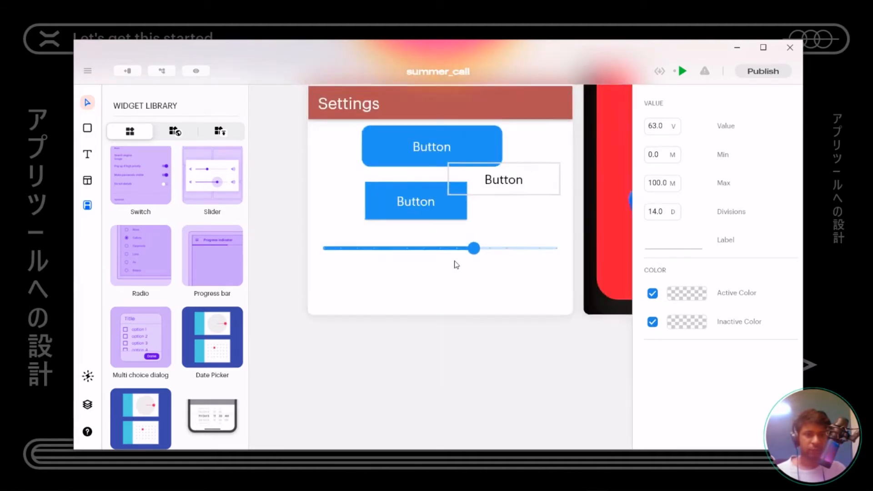
scroll(454, 279, up, 4)
scroll(454, 279, down, 1)
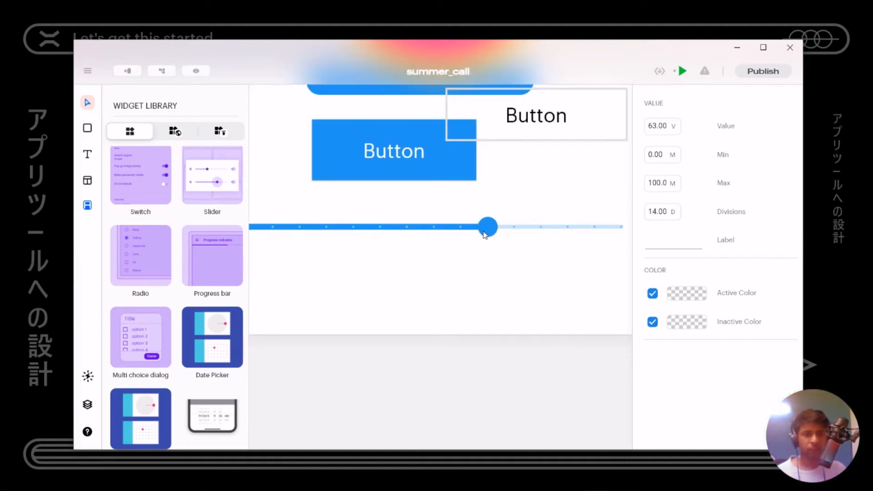
Enter "dsdsds" as the slider's Label and deselect the slider
click(654, 241)
text(dollar)
click(538, 267)
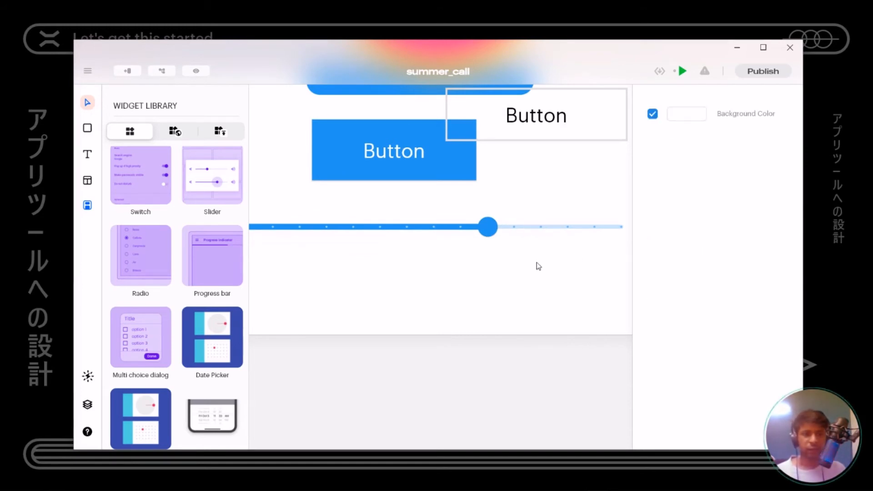
Reopen the slider's own properties and clear its Label
click(491, 228)
scroll(668, 259, down, 3)
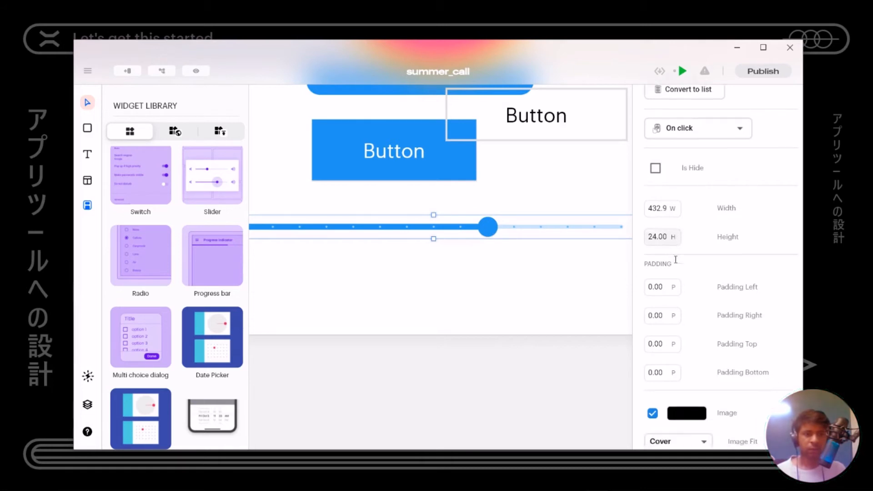
click(488, 226)
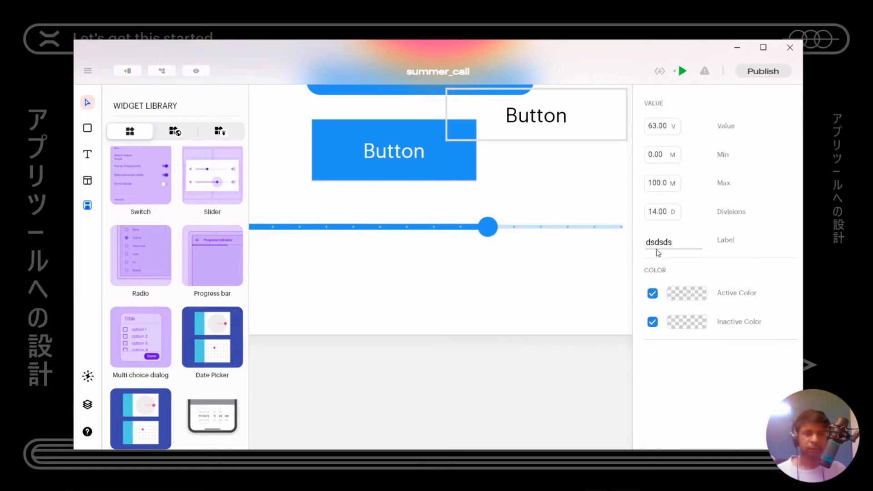
drag(684, 244, 644, 244)
key(BackSpace)
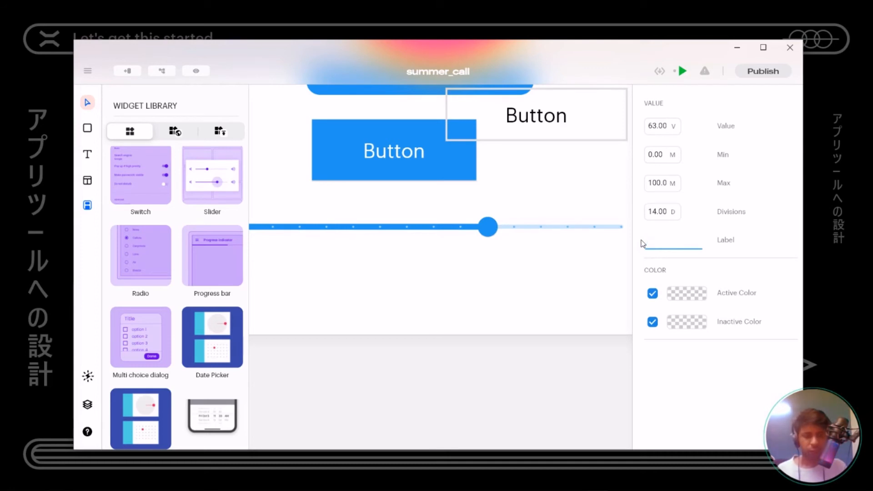
Enter "Wewhh" as the slider's Label and set its Active Color to dark red #900000 at 100% opacity
text(Wew)
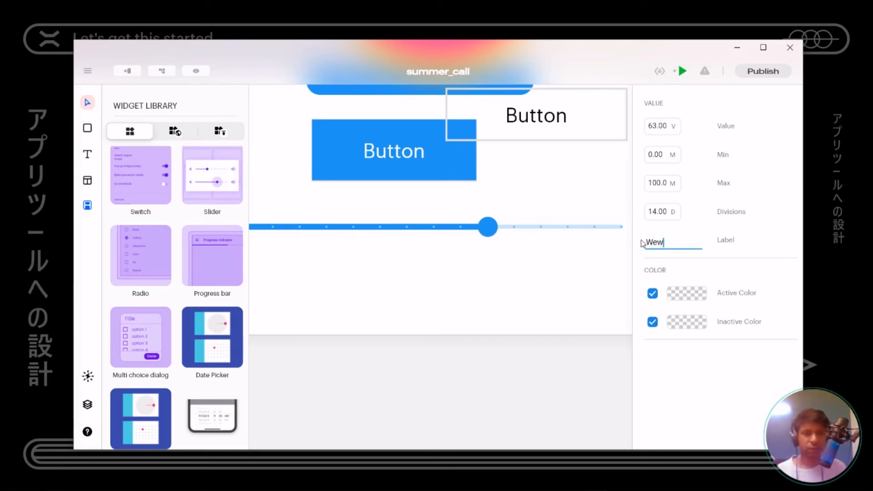
text(hh)
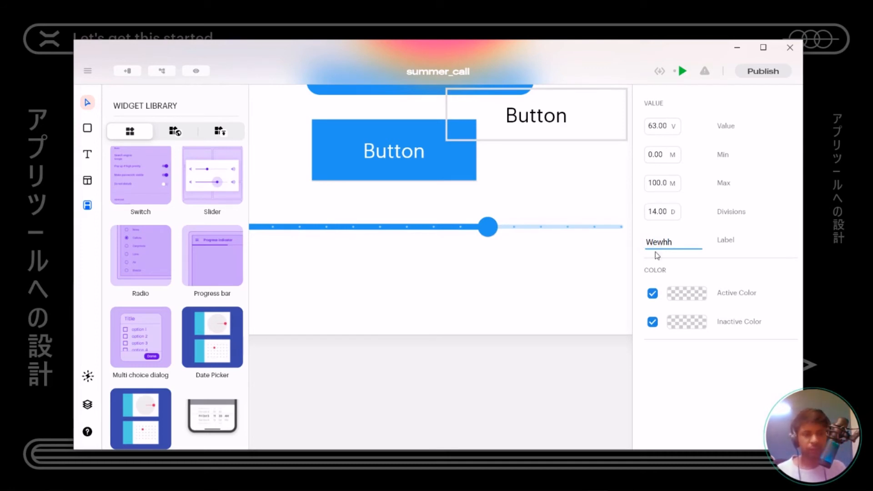
click(688, 297)
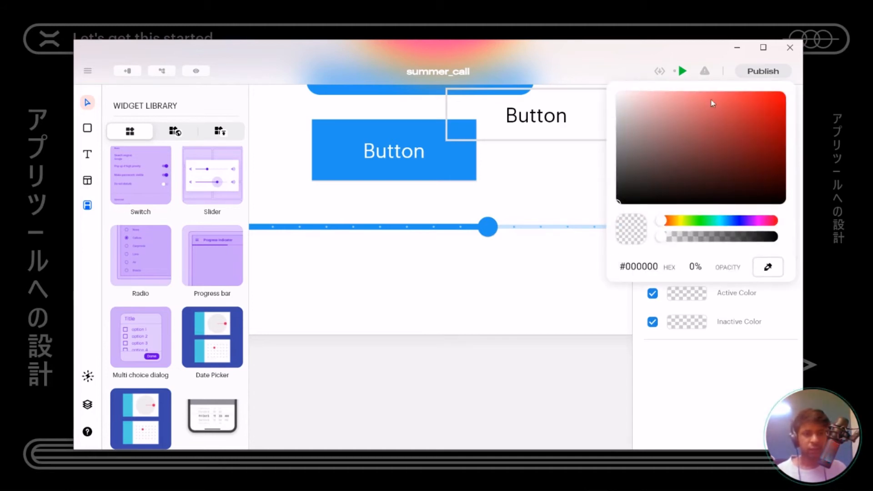
click(730, 100)
drag(730, 101, 661, 68)
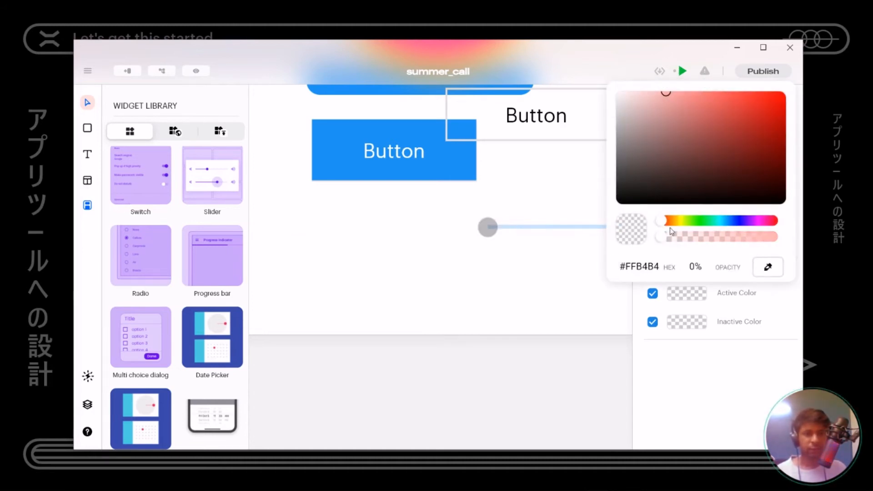
drag(682, 240, 776, 236)
mouse_move(719, 150)
mouse_down()
mouse_move(728, 178)
mouse_move(737, 102)
mouse_move(741, 136)
mouse_move(777, 148)
mouse_move(779, 193)
mouse_move(799, 164)
mouse_move(818, 167)
mouse_move(857, 107)
mouse_move(863, 144)
mouse_up()
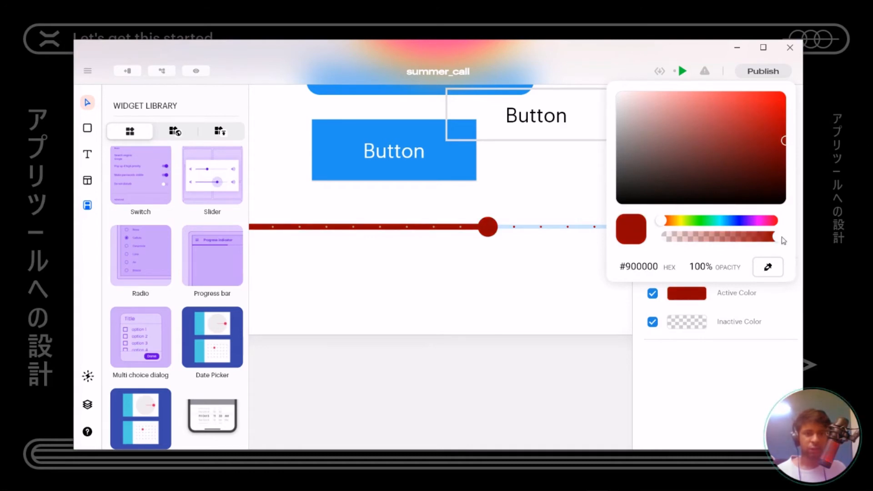
click(767, 308)
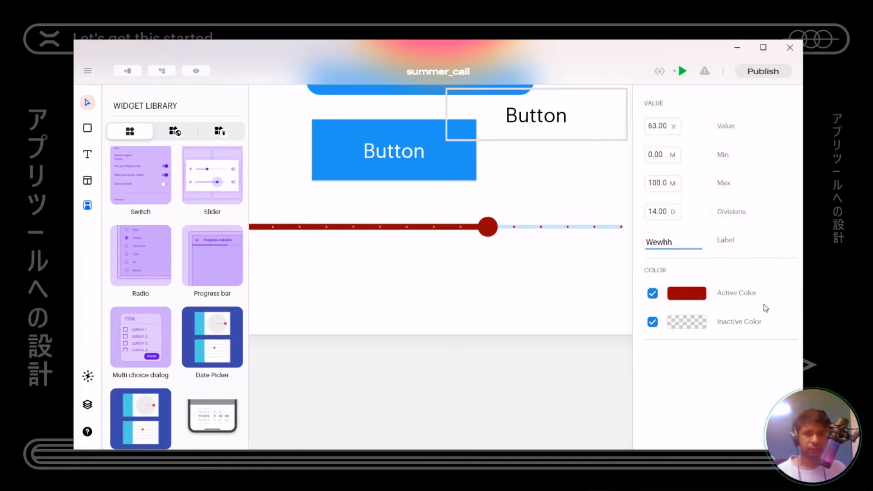
Set the slider's Inactive Color to an opaque light pink and nudge the slider slightly upwards
click(677, 319)
mouse_move(710, 158)
mouse_down()
mouse_move(703, 110)
mouse_move(681, 111)
mouse_up()
drag(666, 267, 757, 262)
click(482, 285)
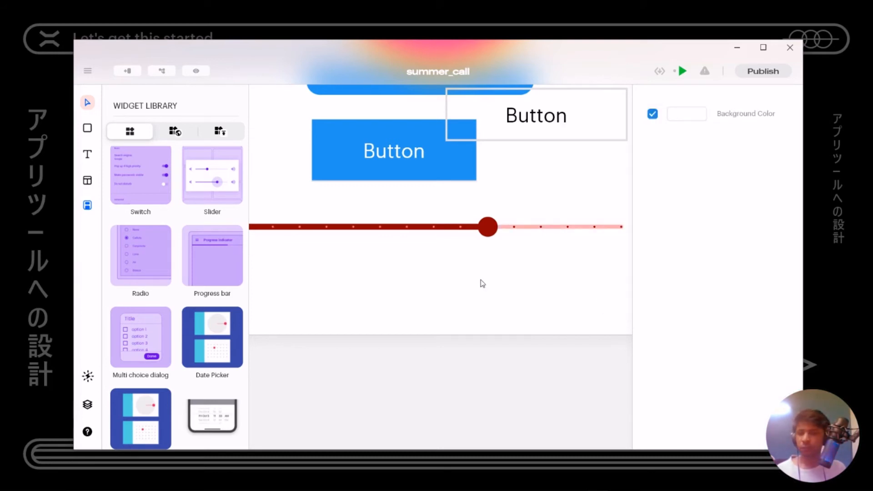
mouse_move(495, 233)
mouse_down()
mouse_move(498, 211)
mouse_move(485, 227)
mouse_up()
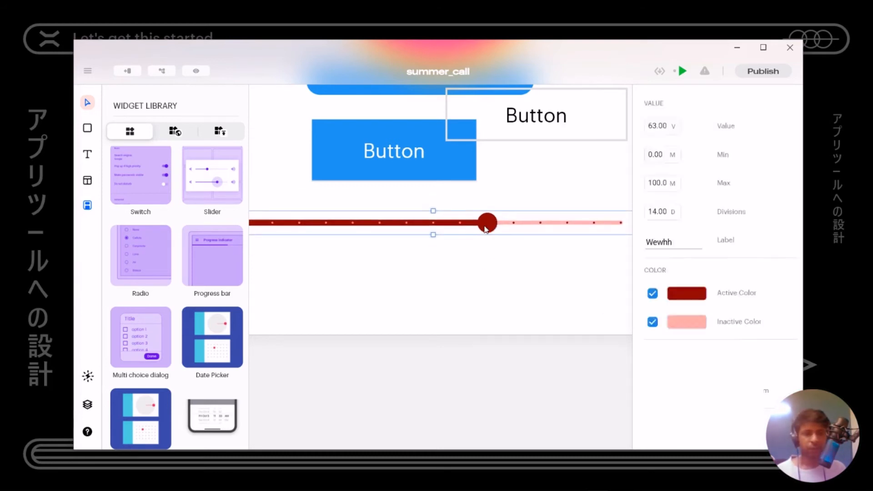
Add a Multi choice dialog widget below the slider, resize it to about 188 by 29, and preview its dialog
scroll(205, 379, down, 1)
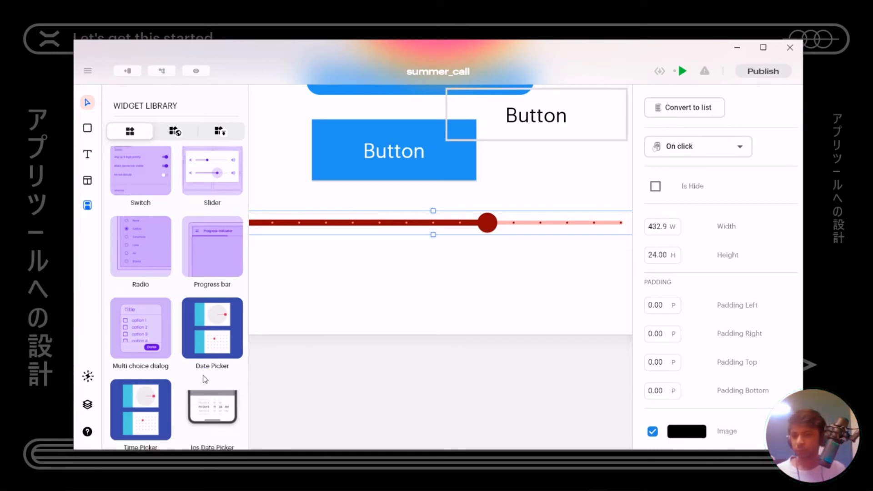
scroll(205, 379, down, 1)
drag(136, 301, 374, 291)
drag(363, 254, 385, 306)
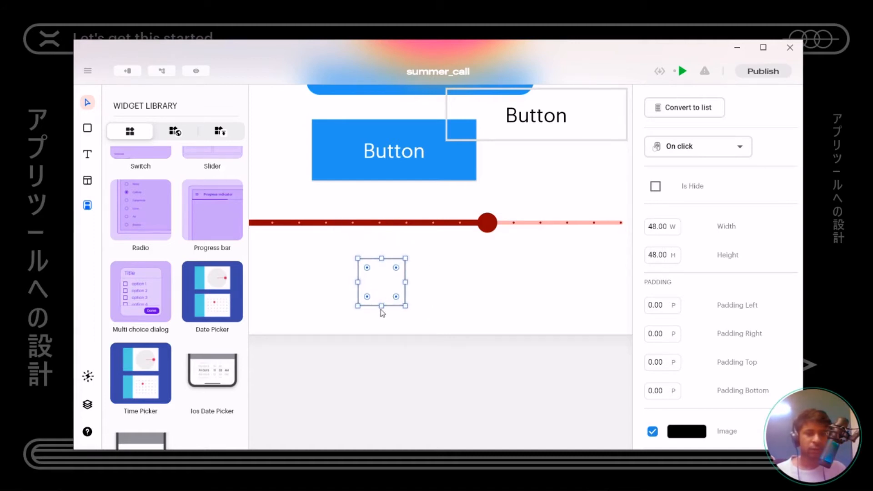
drag(382, 307, 544, 273)
drag(455, 279, 445, 279)
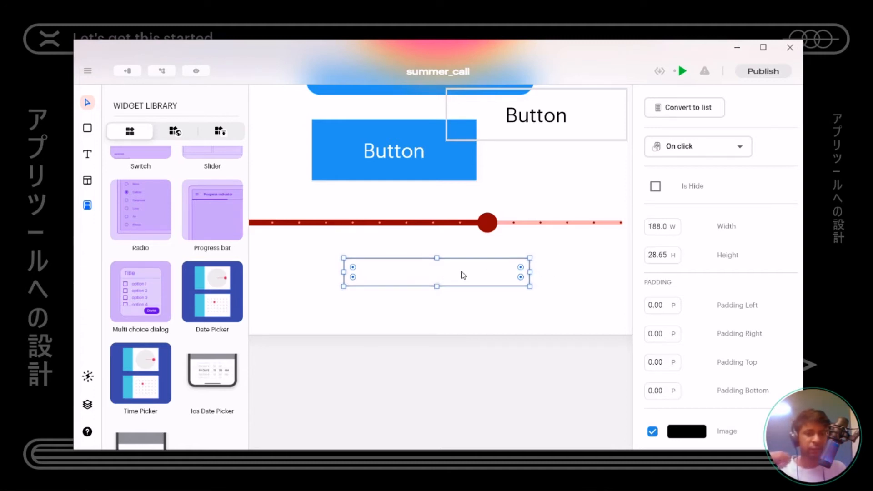
click(463, 274)
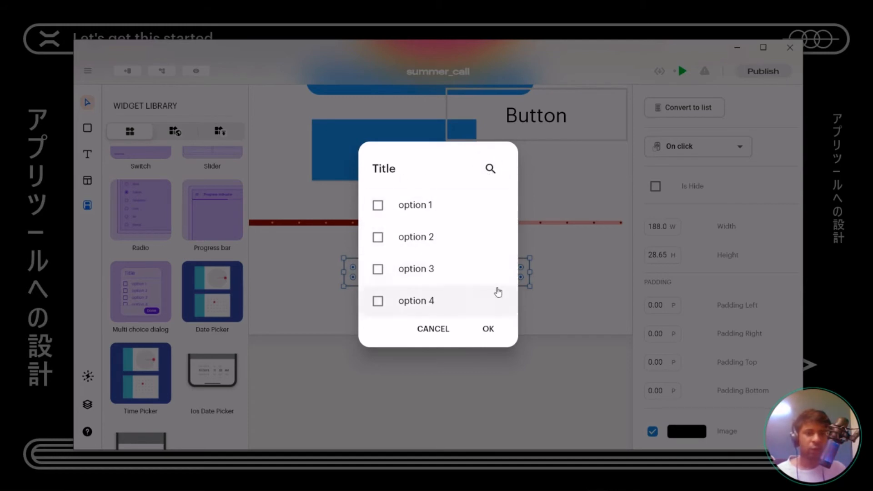
click(625, 265)
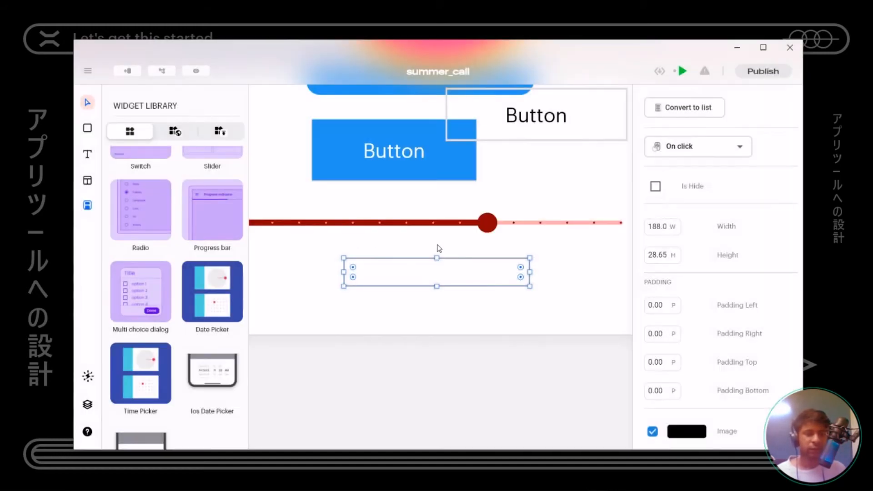
Set the multi choice dialog's Title to "Save settings" and preview the dialog
click(440, 271)
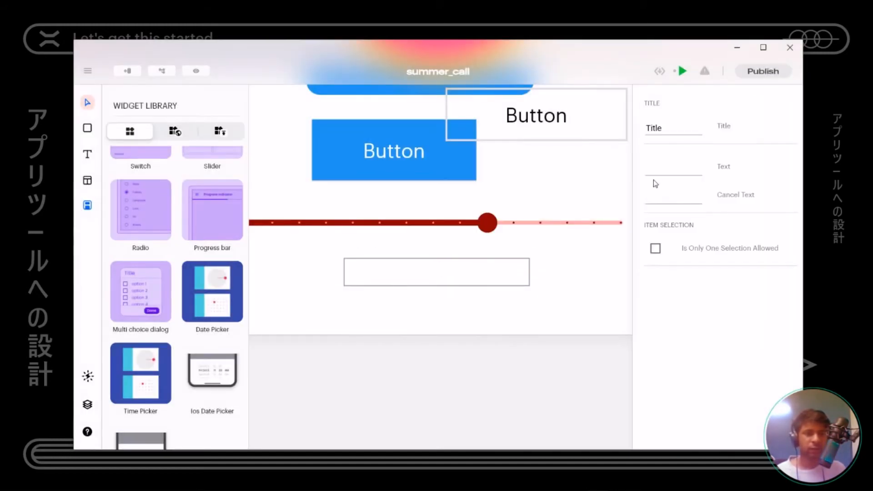
double_click(658, 128)
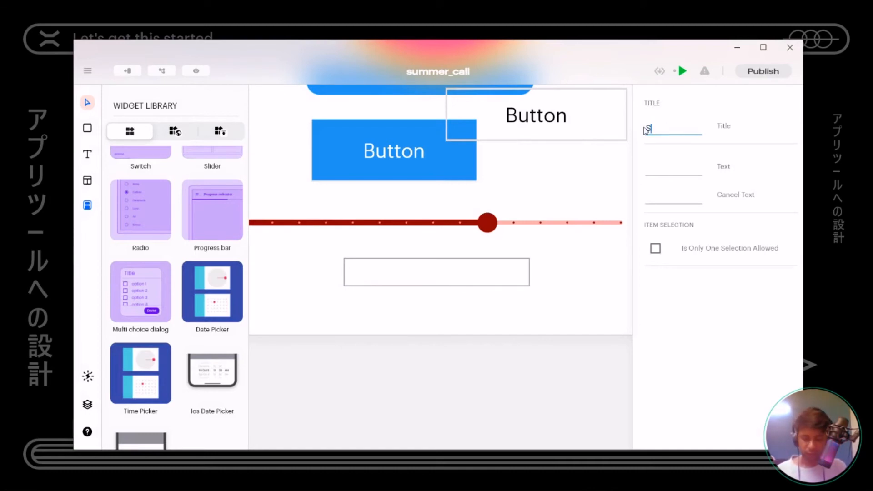
text(SAve)
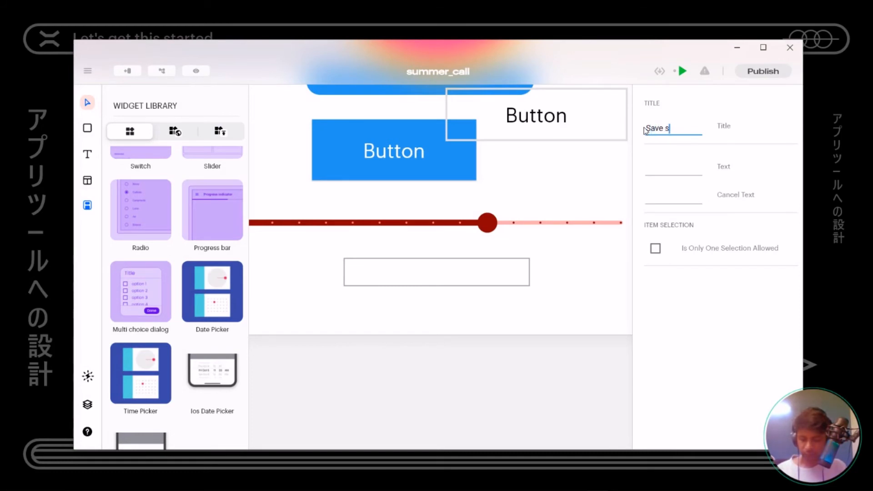
text( settings)
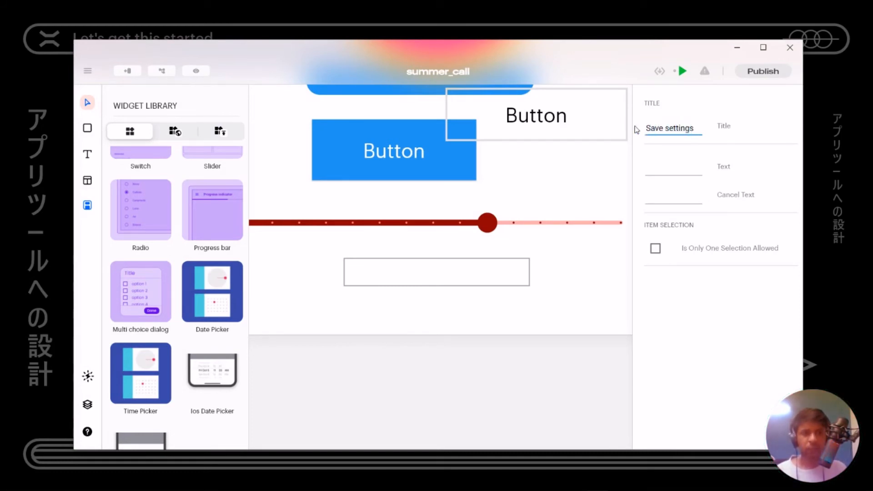
click(562, 299)
double_click(499, 283)
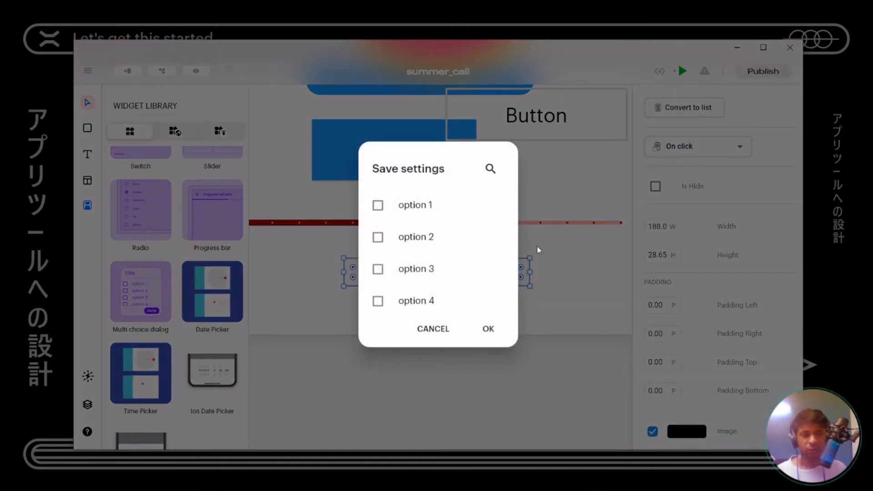
click(591, 273)
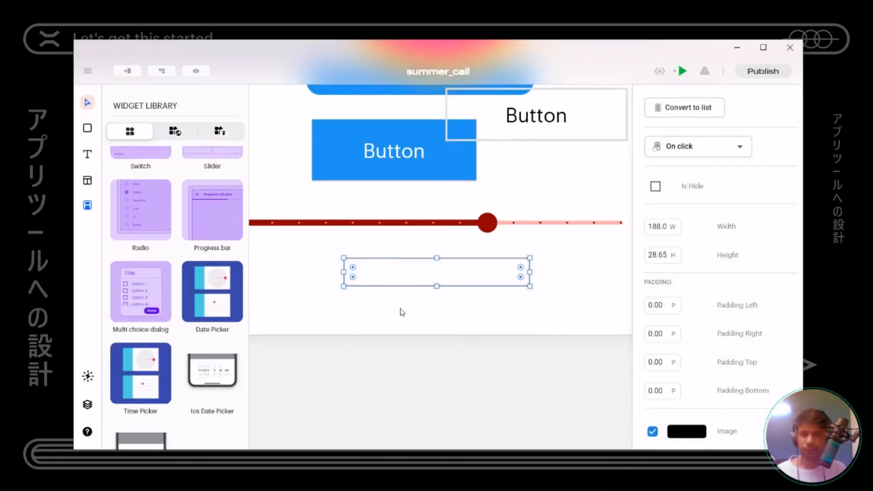
Add an Ios Date Picker widget to the Home Page and place it above the pie chart, just below the status bar
scroll(400, 308, down, 3)
scroll(400, 310, up, 6)
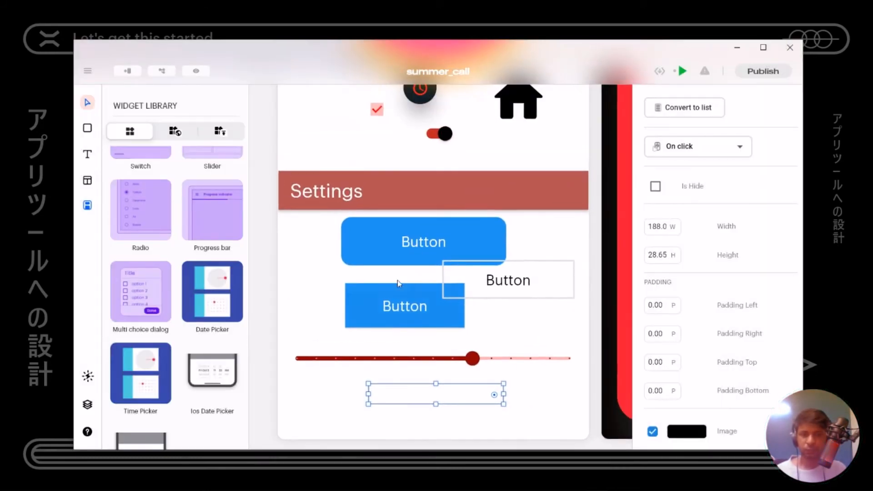
scroll(356, 318, right, 3)
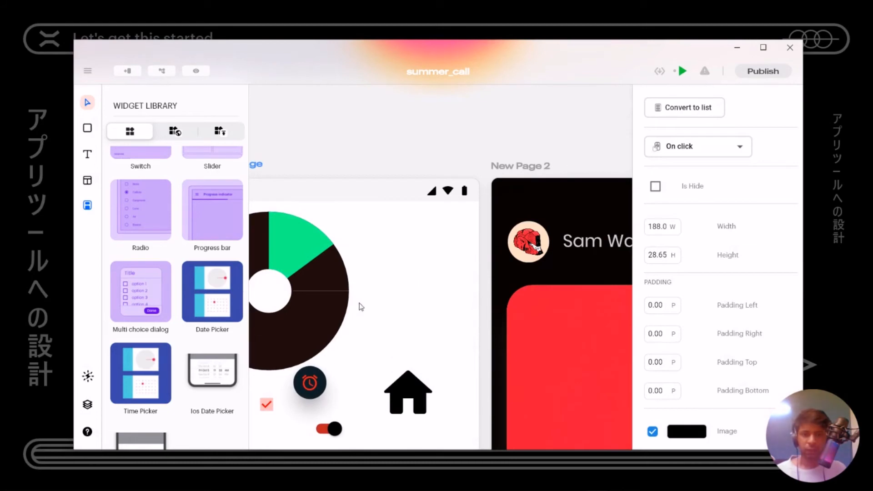
scroll(361, 307, up, 1)
scroll(360, 307, left, 1)
drag(213, 376, 408, 274)
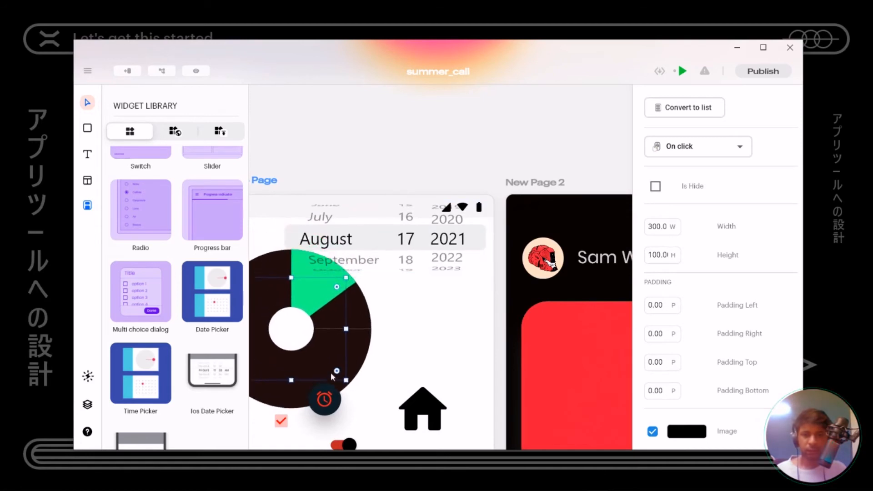
drag(396, 298, 453, 272)
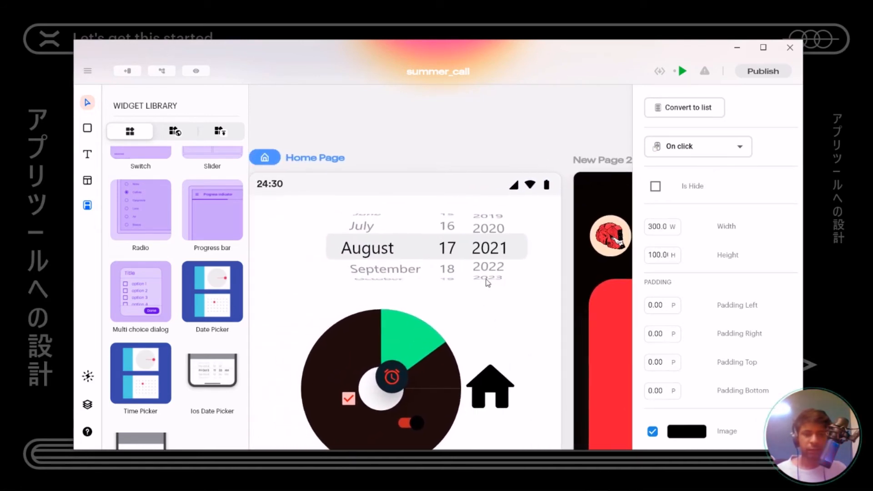
Open the iOS date picker's own properties, set its Mode to Time and enable Use24h Format
click(462, 253)
double_click(462, 254)
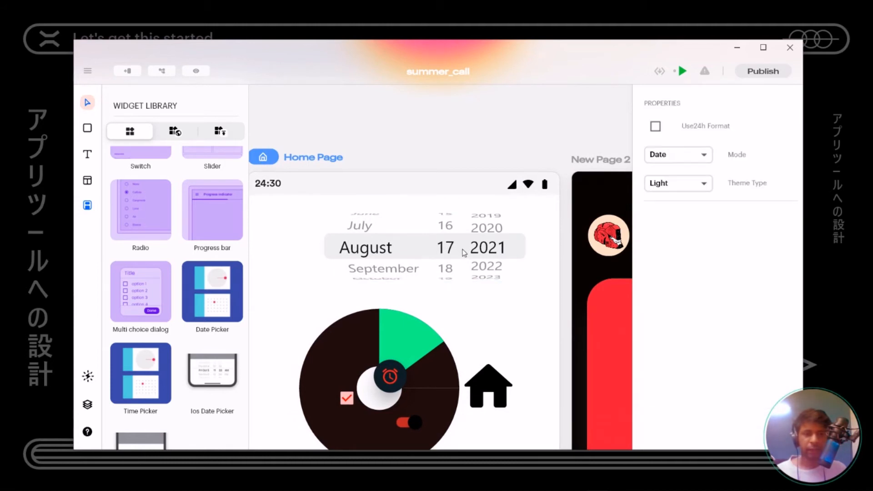
click(655, 127)
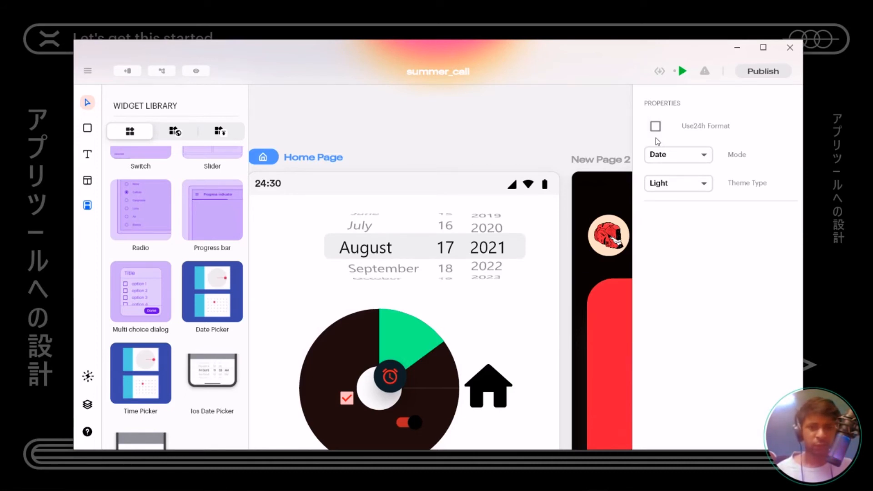
click(665, 158)
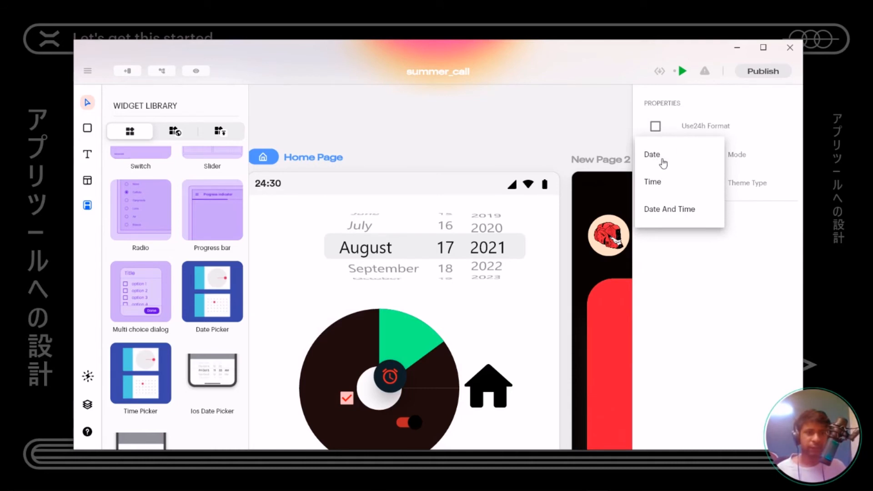
click(664, 181)
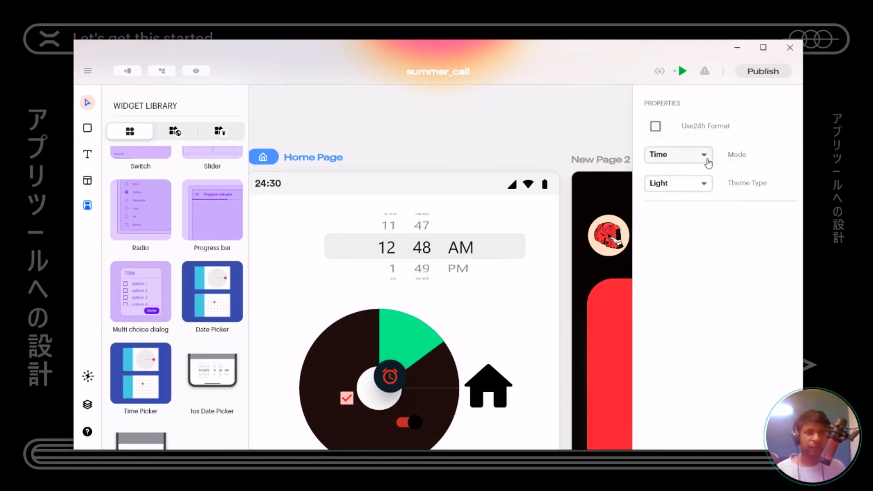
click(659, 131)
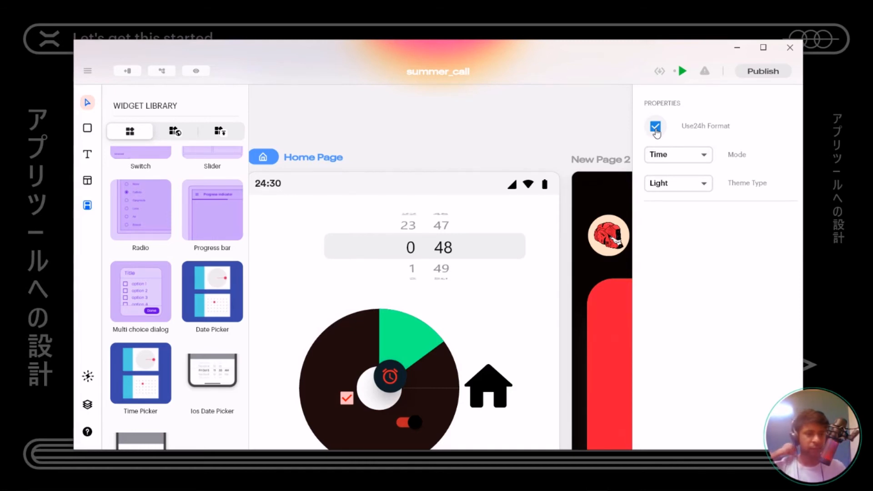
Set the picker's Theme Type to Dark and the Home Page's Background Color to solid #4E4E4E
click(680, 189)
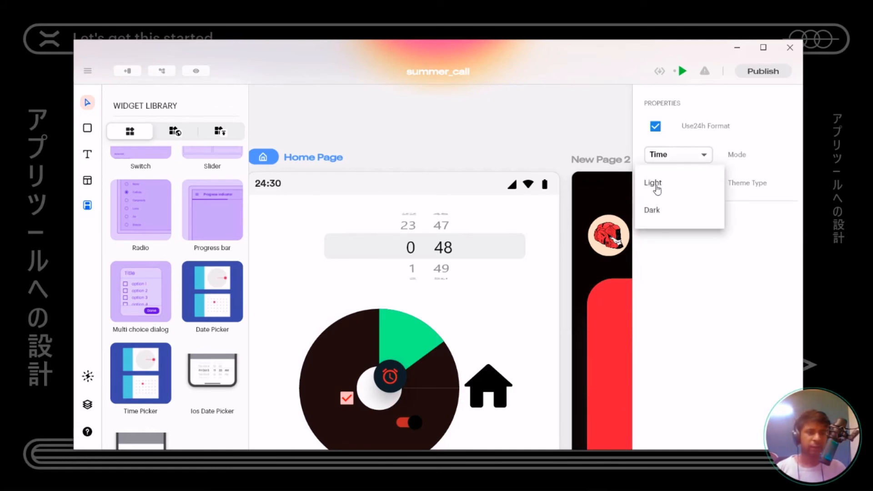
click(665, 221)
click(484, 191)
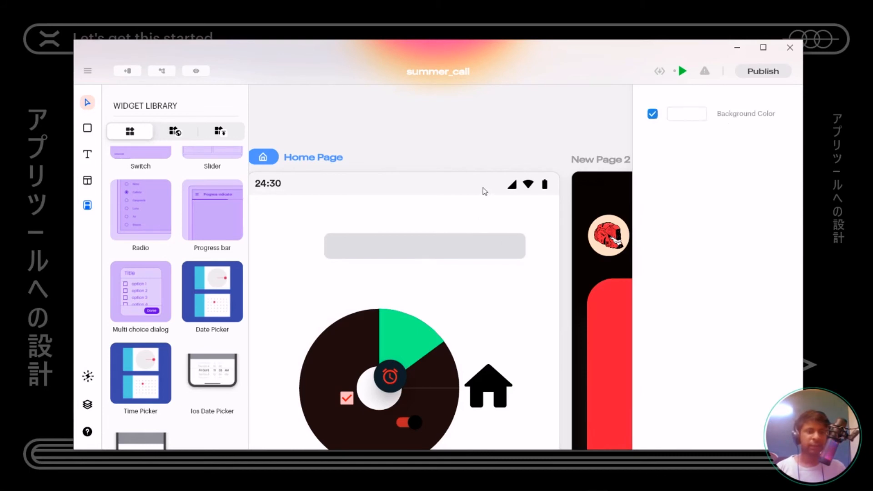
click(683, 119)
drag(667, 174, 584, 238)
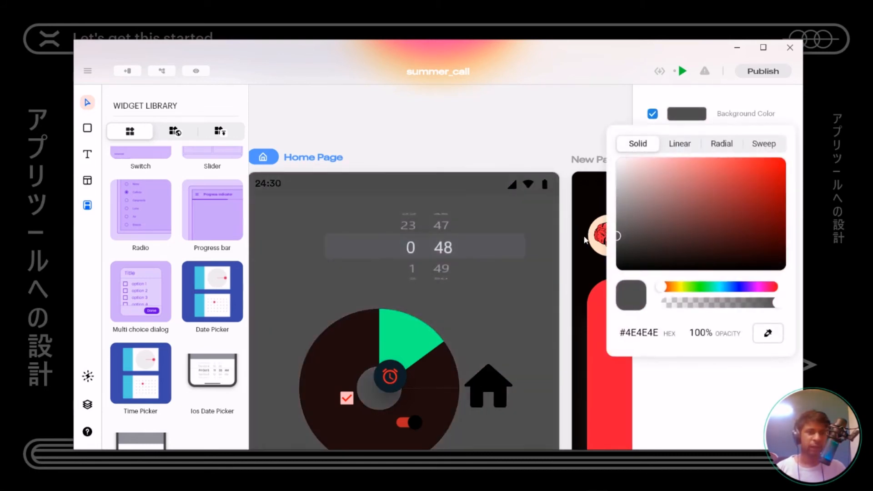
Reposition the dark picker slightly above the pie chart and reopen its own properties
click(506, 256)
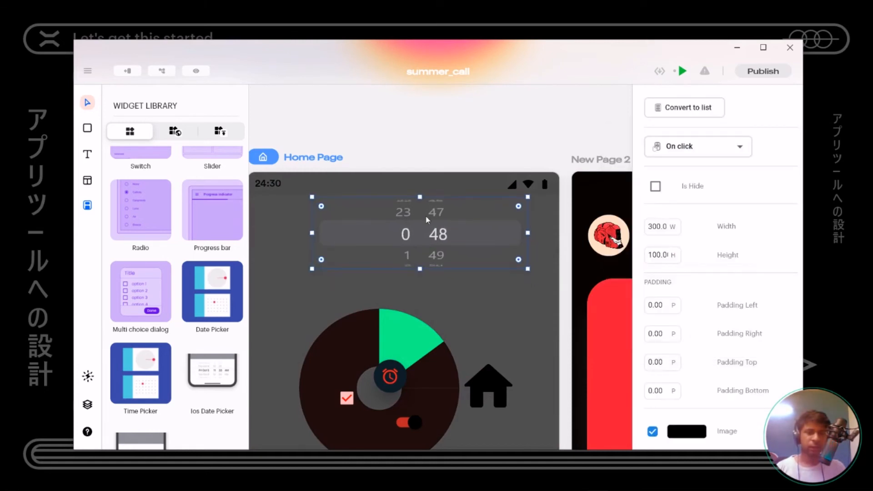
drag(460, 234, 457, 246)
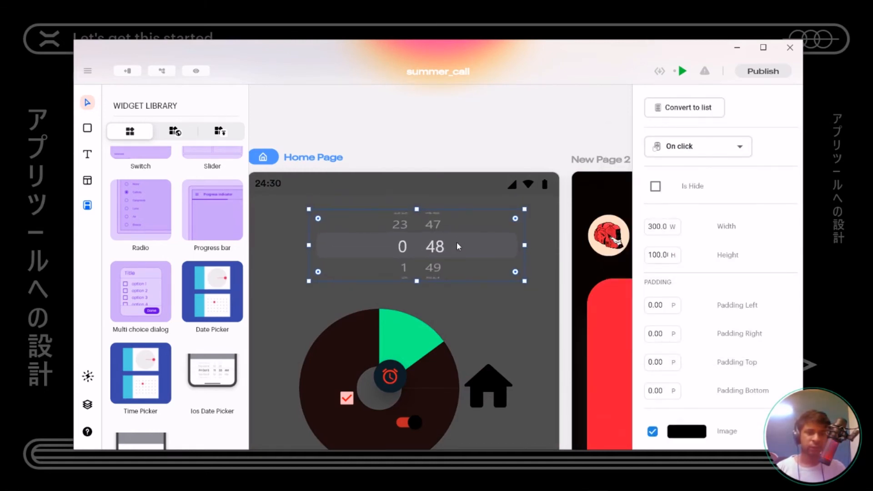
click(459, 246)
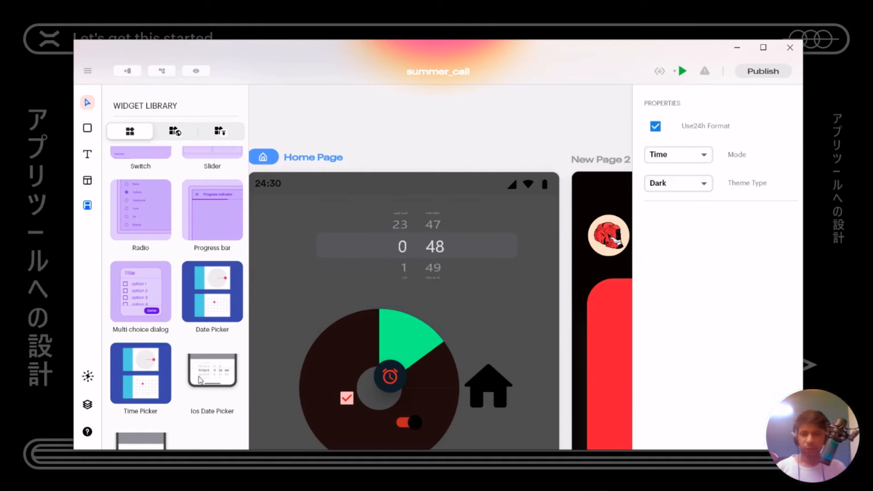
Add an Ios Time Picker widget to the Home Page below the date picker, over the upper part of the pie chart
scroll(181, 397, down, 2)
drag(146, 409, 348, 303)
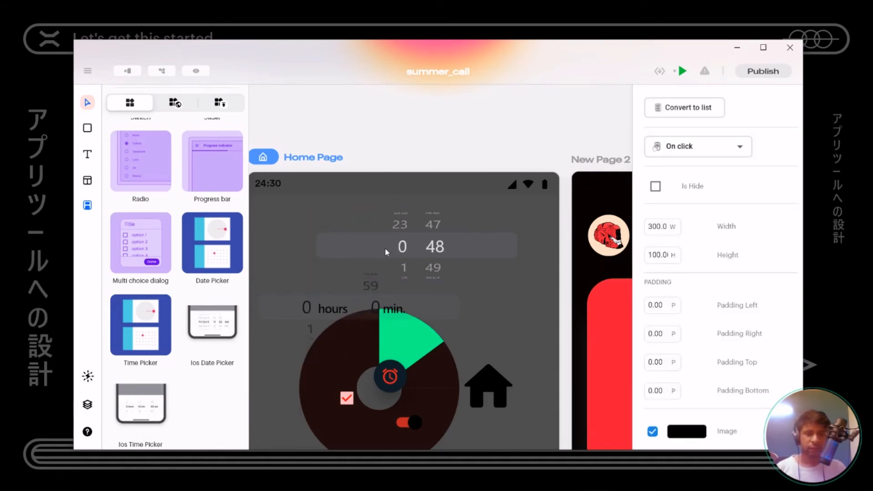
Set the iOS date picker's Mode to Date And Time and toggle its Use24h Format option off and on again
click(330, 214)
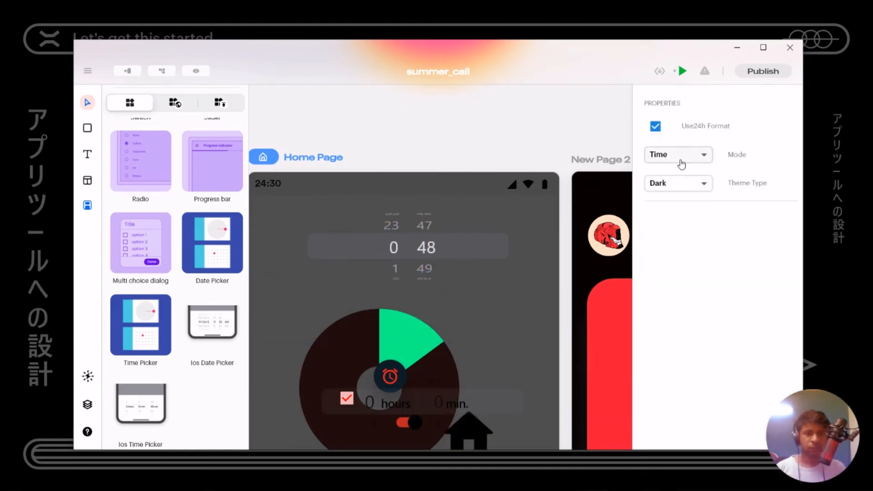
click(682, 158)
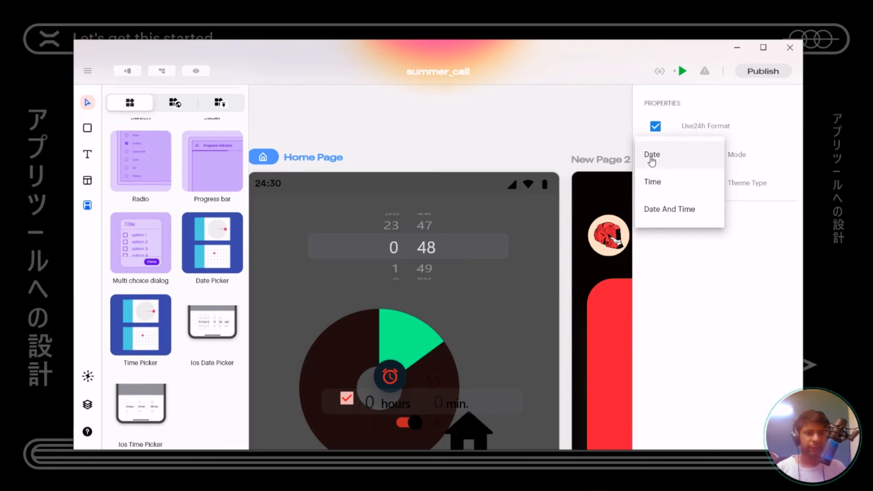
click(664, 210)
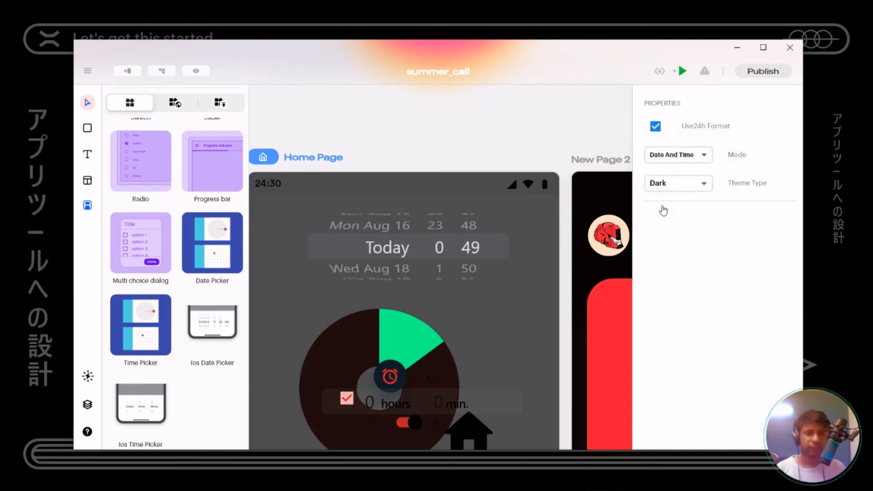
click(655, 129)
click(656, 129)
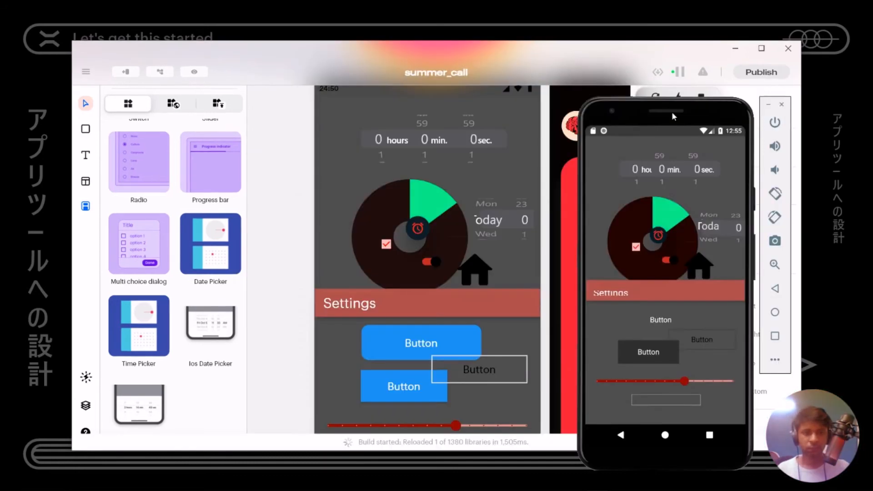
In the running app preview, spin the time picker to 5 hours 36 min 5 sec and the date picker to Thu 22
mouse_move(684, 88)
mouse_down()
mouse_move(676, 91)
mouse_move(690, 72)
mouse_move(687, 80)
mouse_up()
drag(697, 138, 683, 179)
scroll(677, 147, up, 3)
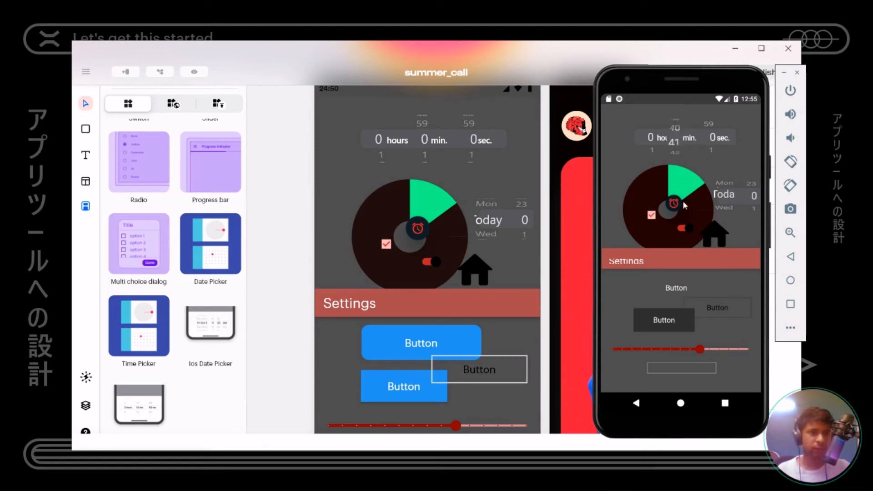
drag(712, 136, 718, 113)
drag(730, 197, 752, 212)
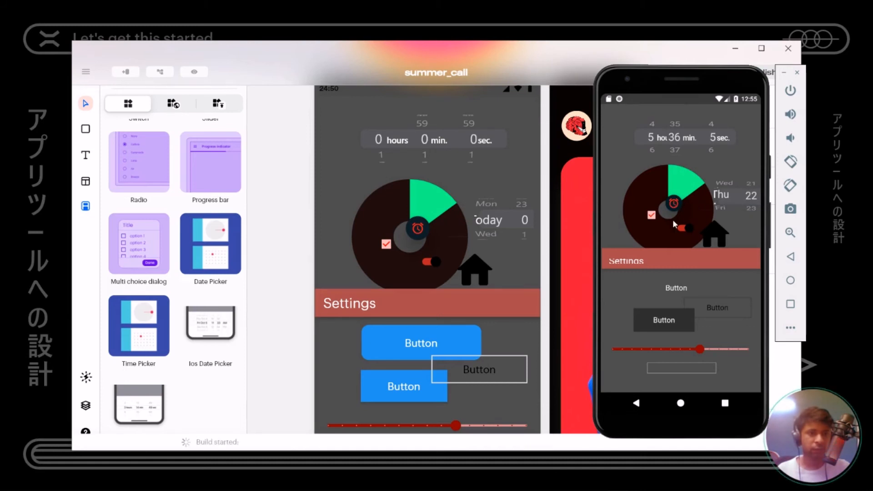
Test the checkbox and the switch on the pie chart in the running app
click(651, 217)
click(652, 217)
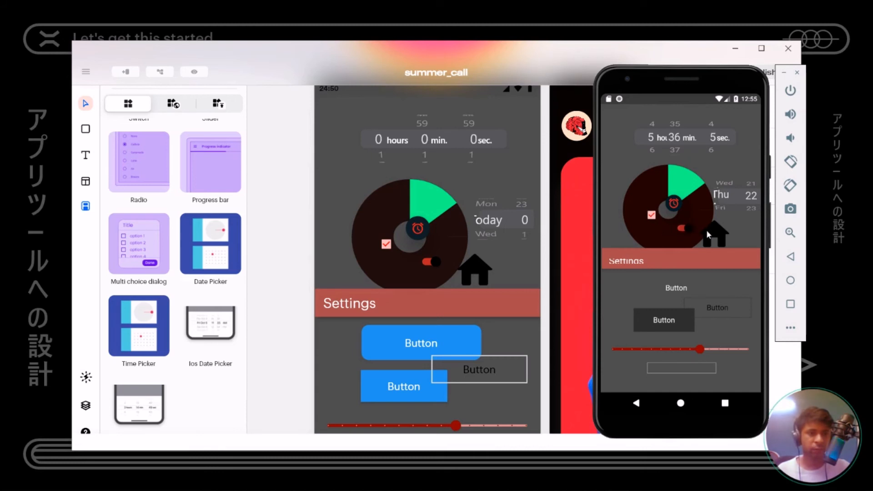
click(689, 229)
Open the multi choice dialog from the outlined box below the slider in the running app, and dismiss it
click(675, 367)
scroll(423, 357, down, 4)
scroll(420, 356, up, 4)
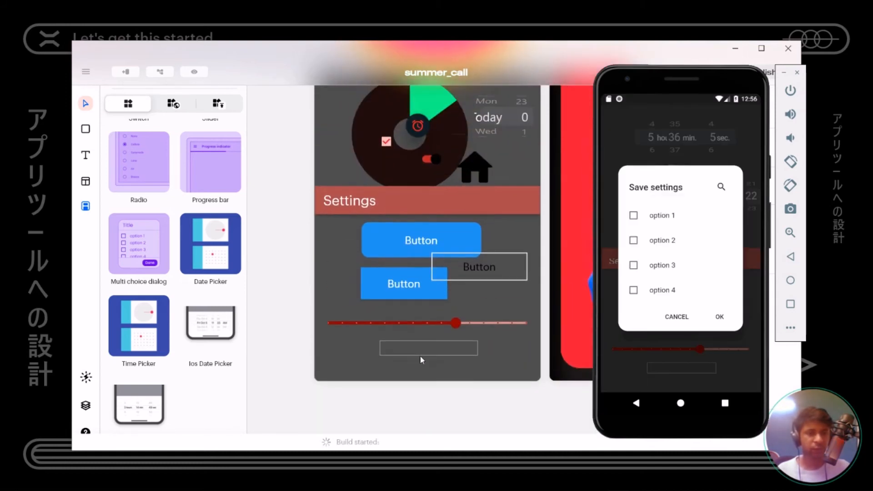
click(700, 373)
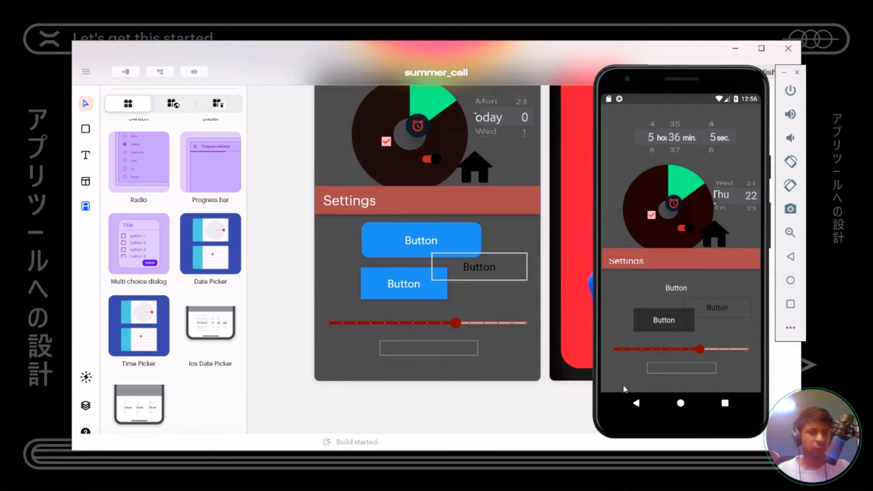
Reopen the multi choice dialog in the running app, try selecting options 1 to 4, and accept it
click(687, 369)
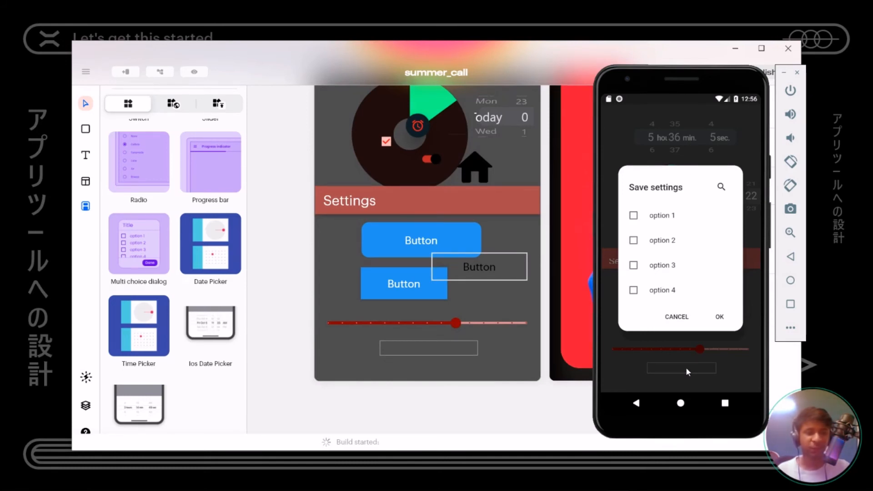
click(670, 219)
click(662, 245)
click(665, 284)
click(667, 261)
click(674, 246)
click(680, 218)
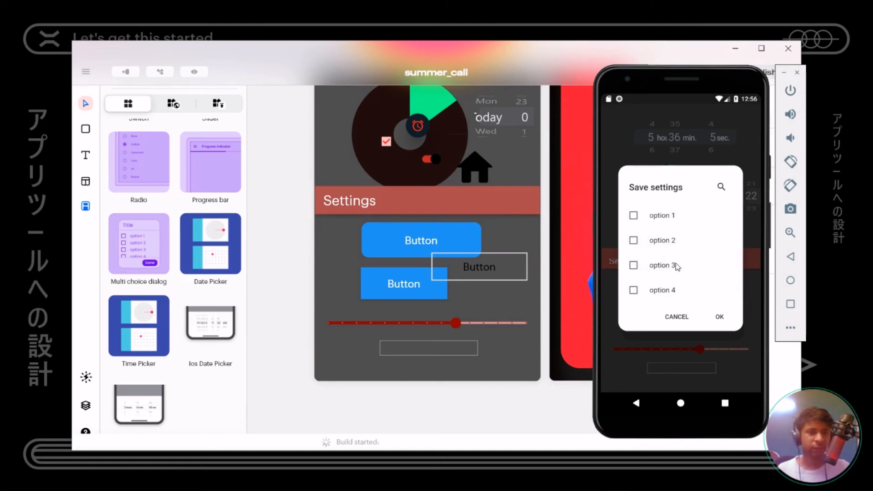
click(723, 320)
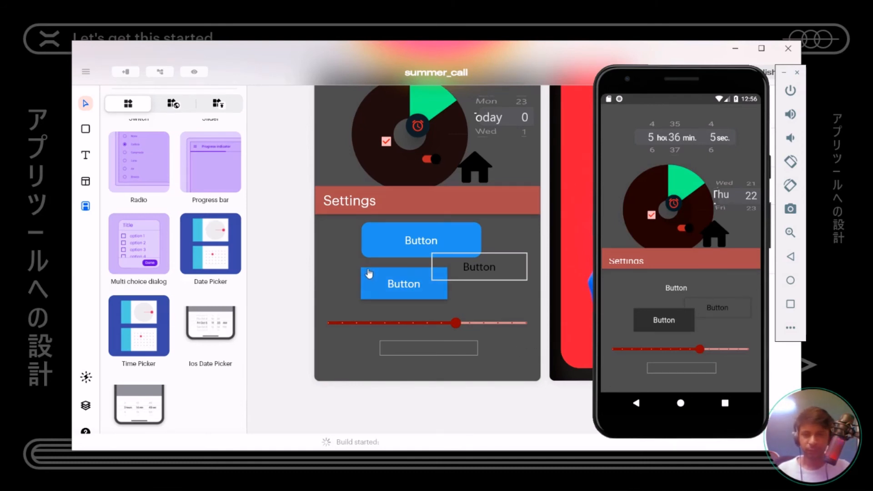
Close the phone preview and delete all the widgets on the Home Page
click(421, 240)
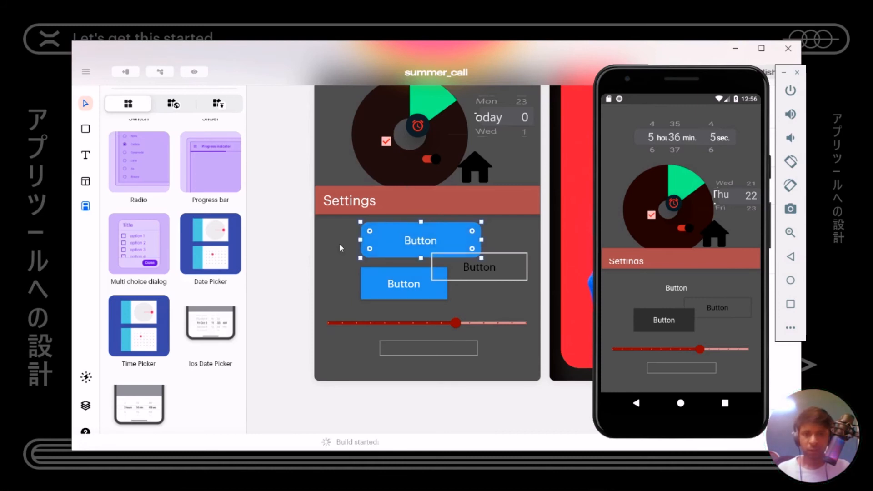
scroll(340, 244, up, 1)
scroll(339, 244, down, 1)
scroll(340, 236, down, 1)
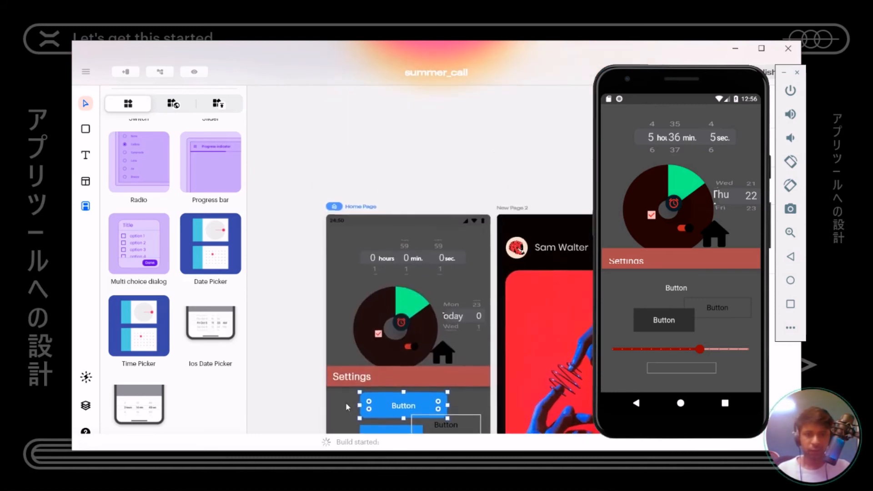
drag(356, 286, 350, 184)
click(784, 73)
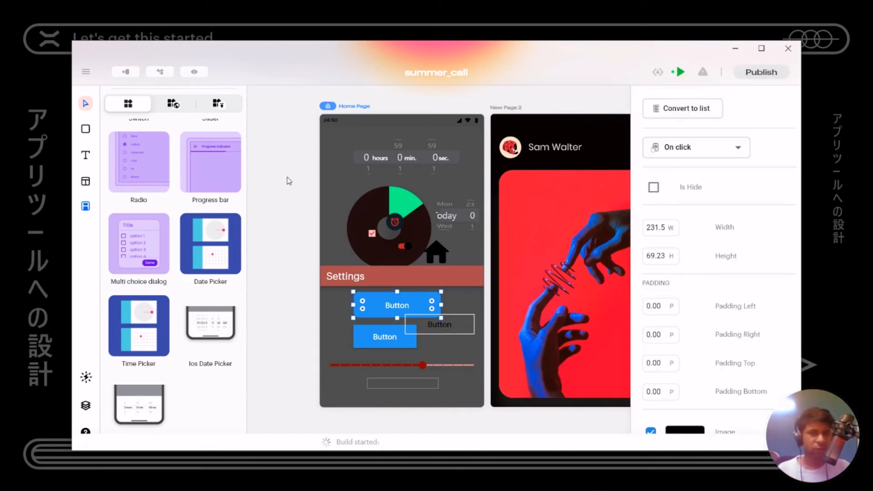
drag(308, 106, 489, 415)
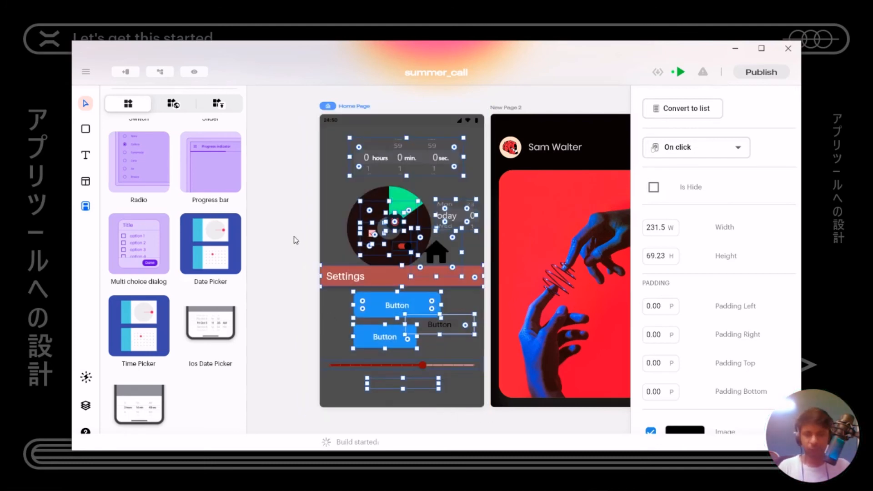
key(Delete)
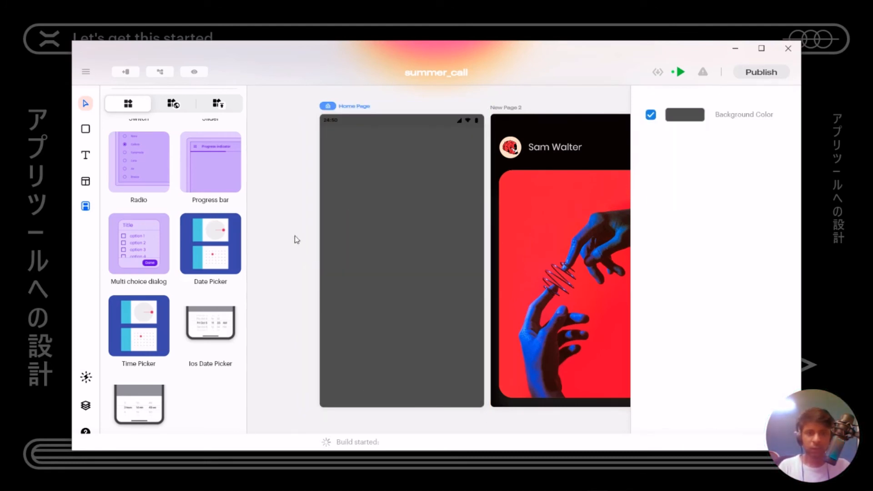
Set the Home Page's Background Color to white
click(683, 115)
click(618, 161)
click(348, 219)
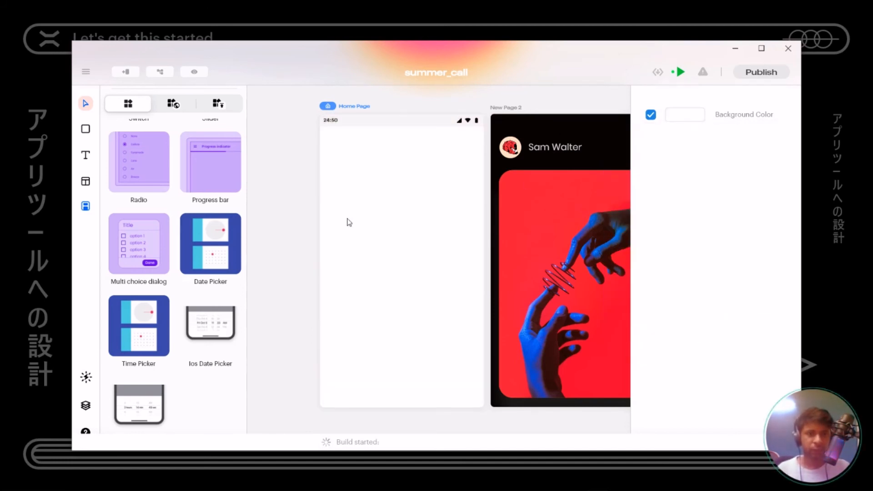
Look through the saved local widgets and the saved global widgets in the widget library
drag(412, 218, 398, 226)
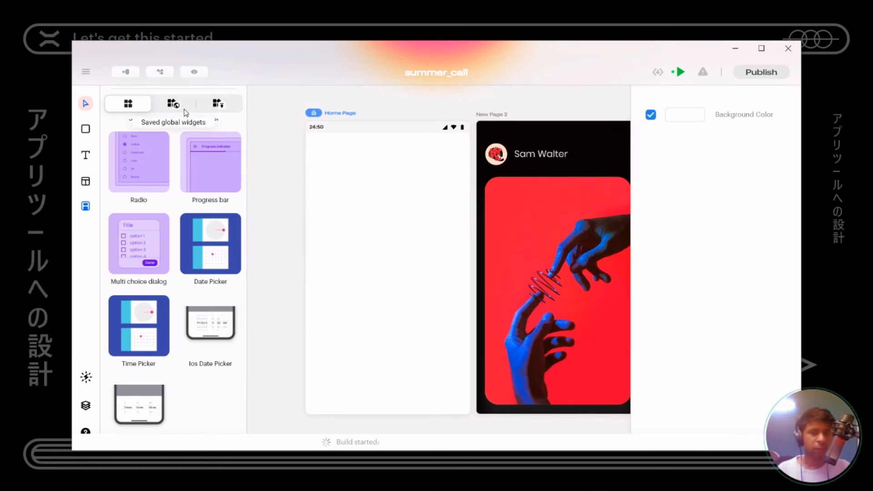
click(218, 103)
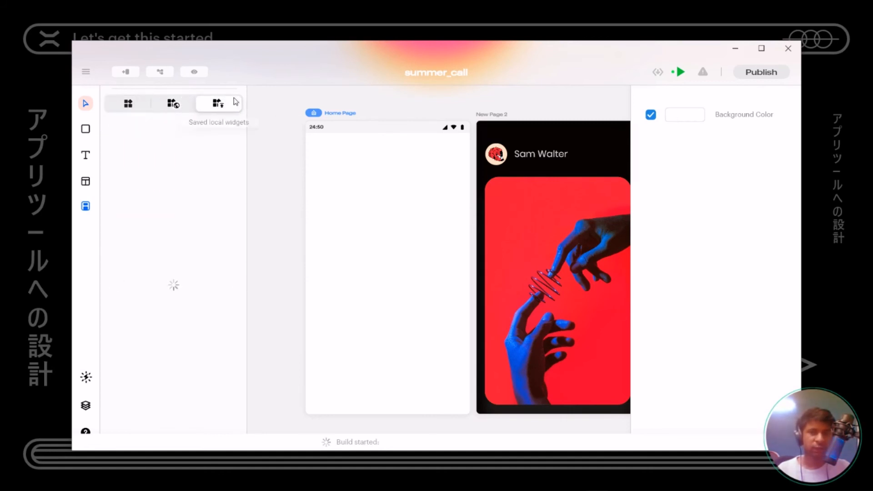
click(186, 104)
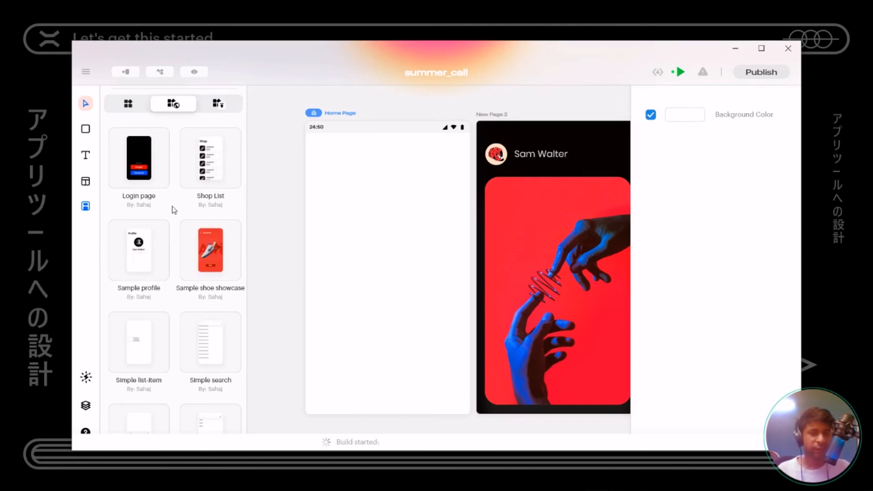
drag(369, 265, 342, 270)
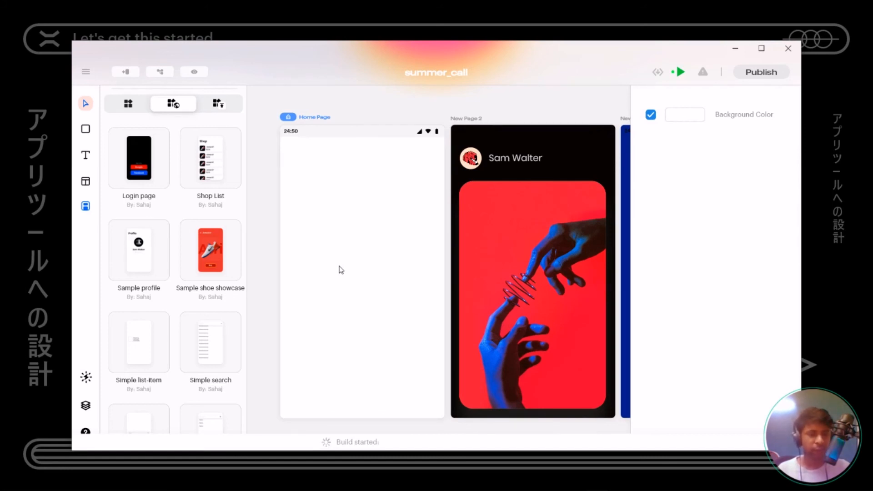
drag(510, 141, 443, 127)
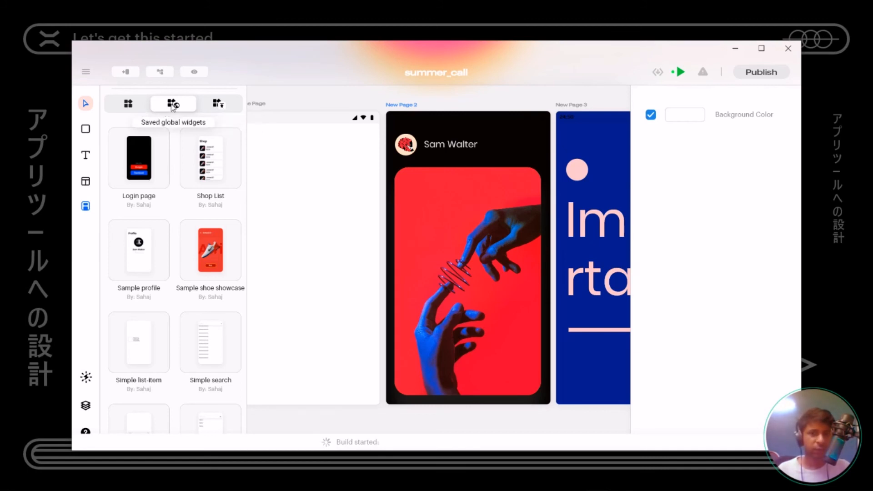
Save New Page 2 globally to the widgets library under the name "demo page"
right_click(462, 134)
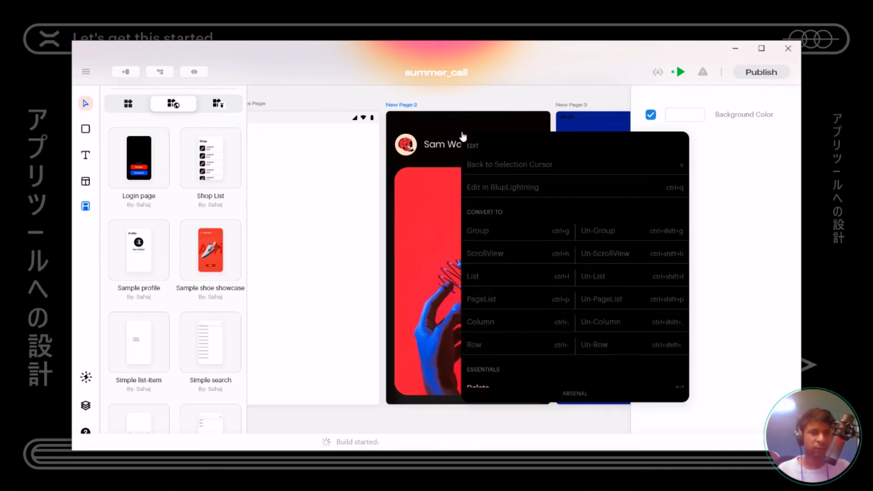
scroll(483, 299, down, 2)
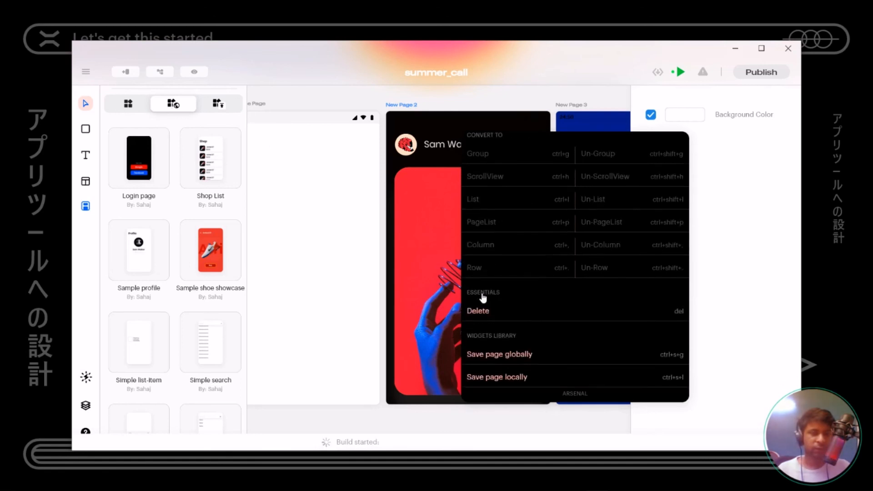
click(507, 358)
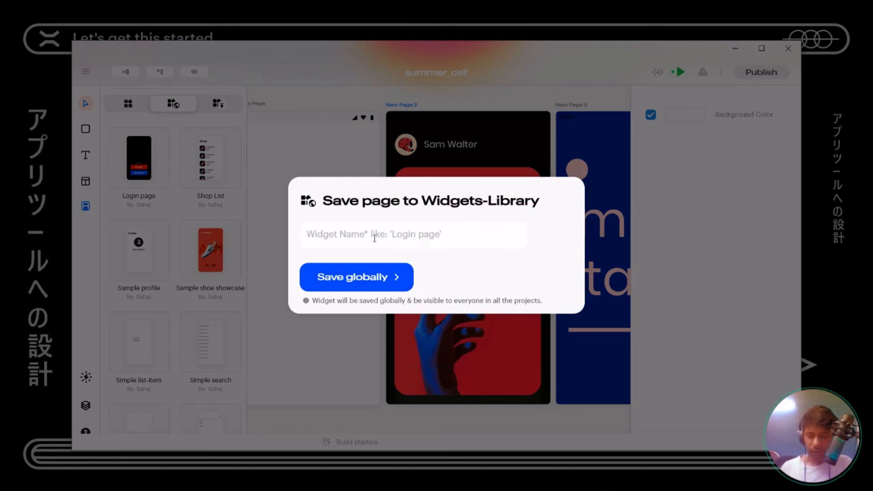
text(de)
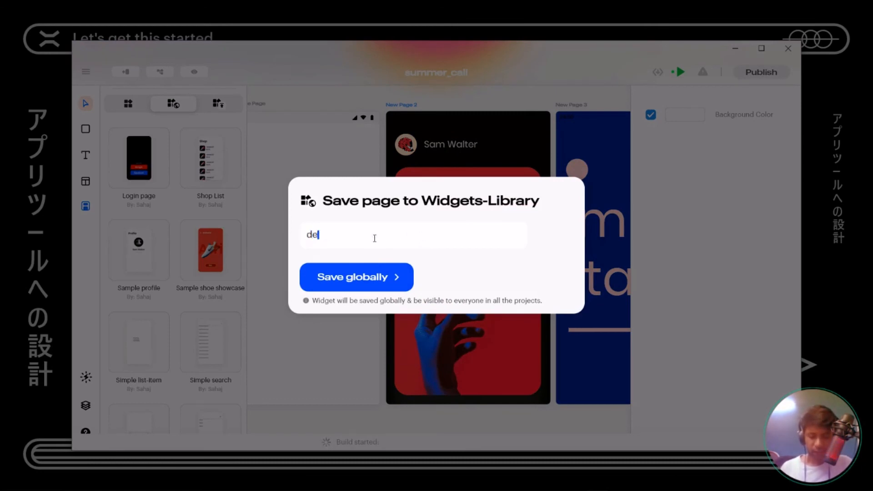
text(mo page)
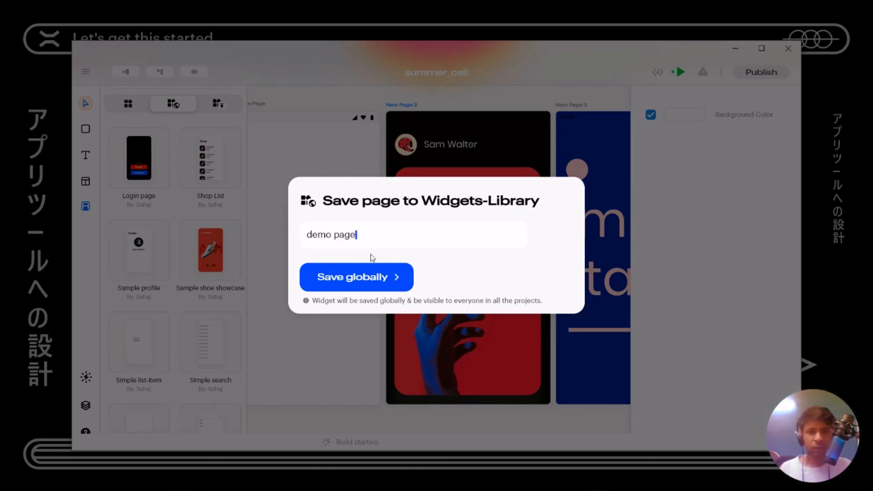
click(372, 276)
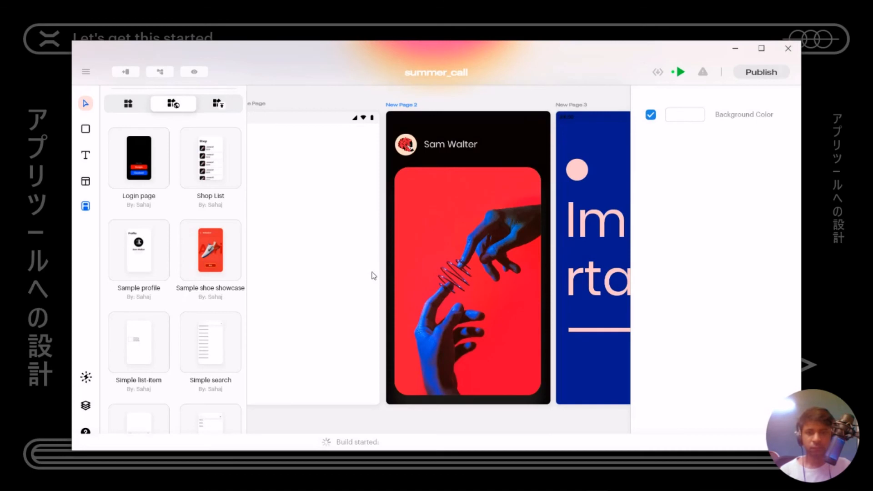
Reload the saved global widgets list and find the demo page entry
scroll(143, 302, down, 2)
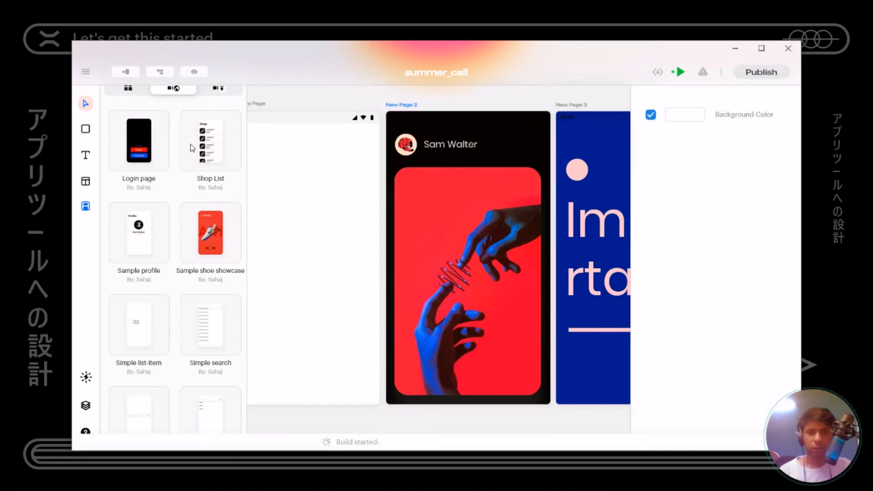
click(149, 92)
click(166, 91)
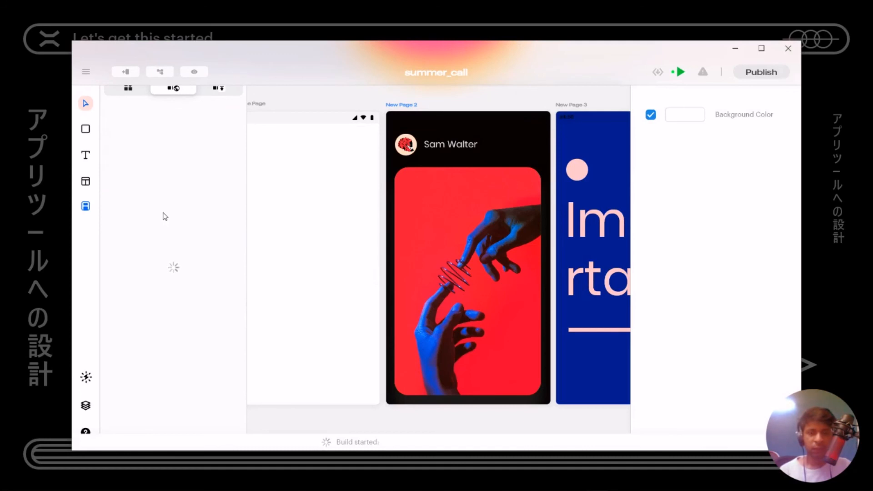
scroll(229, 348, down, 2)
scroll(227, 350, down, 2)
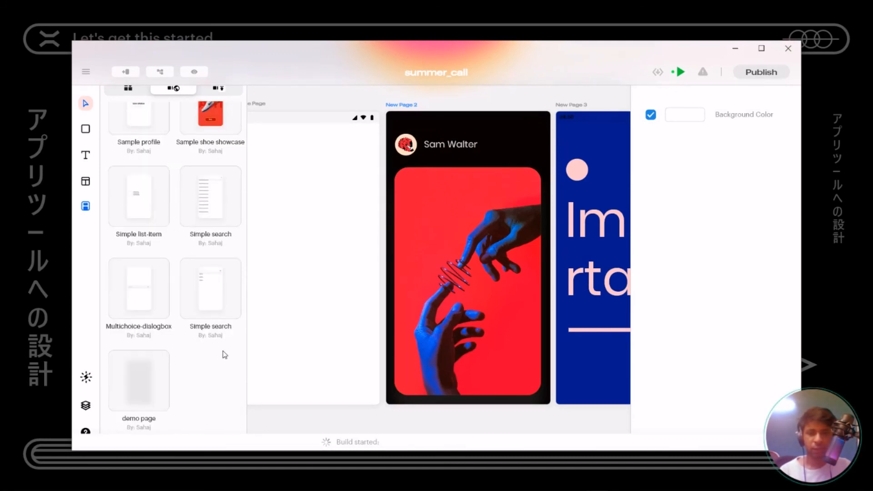
Place the saved demo page widget onto the empty Home Page
drag(369, 285, 477, 302)
scroll(370, 316, down, 1)
scroll(371, 318, down, 1)
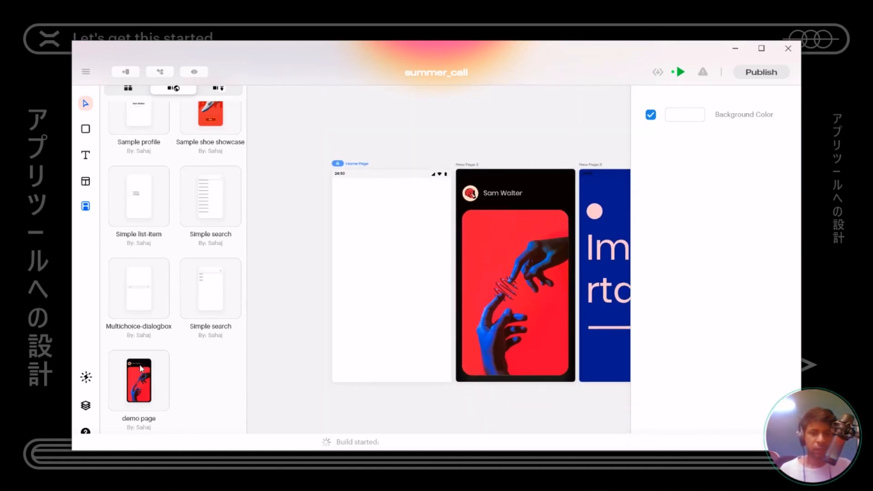
scroll(383, 277, down, 3)
scroll(383, 277, up, 2)
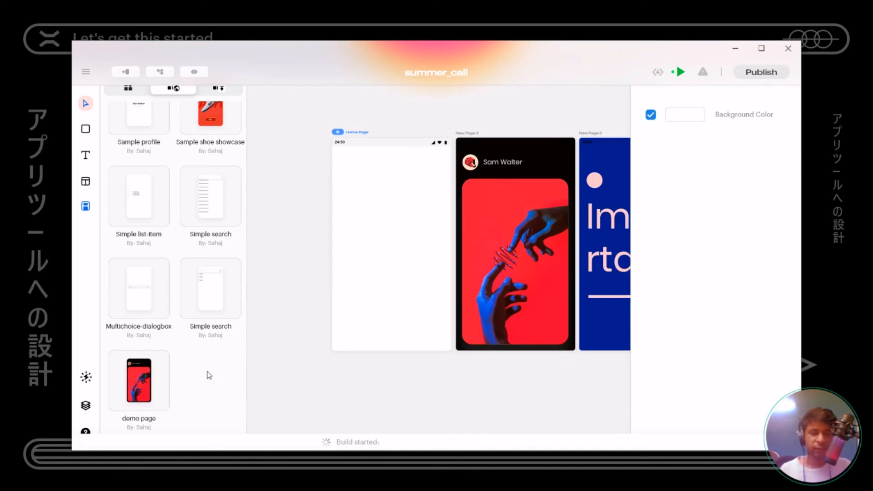
drag(141, 387, 391, 234)
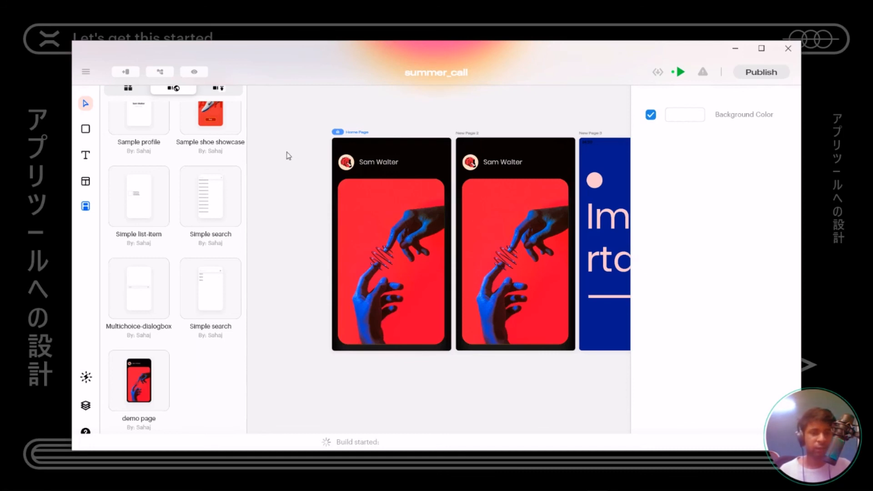
Add another copy of the saved demo page from the global widgets onto the canvas as a separate page
scroll(355, 331, down, 3)
drag(138, 391, 364, 306)
scroll(366, 305, down, 2)
scroll(528, 280, up, 2)
scroll(527, 280, down, 2)
scroll(528, 280, down, 4)
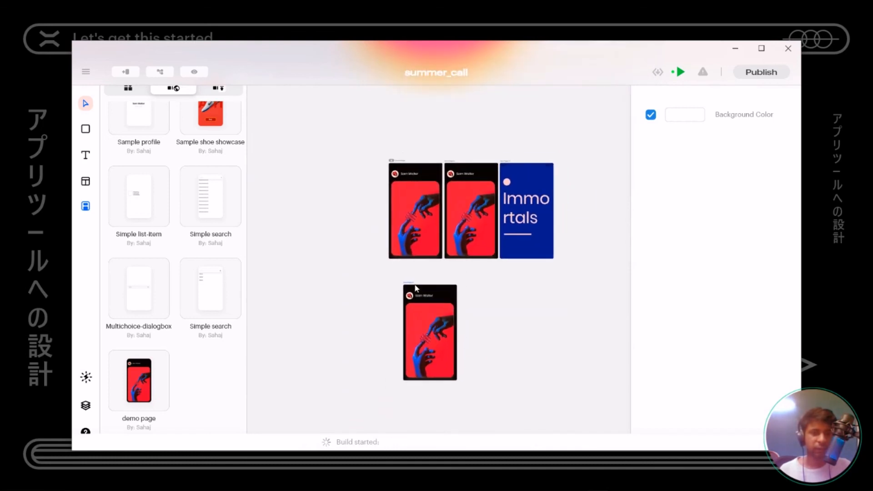
Move the newly added demo page directly beneath the Home Page, aligned with its left edge
drag(417, 286, 391, 263)
scroll(451, 293, up, 2)
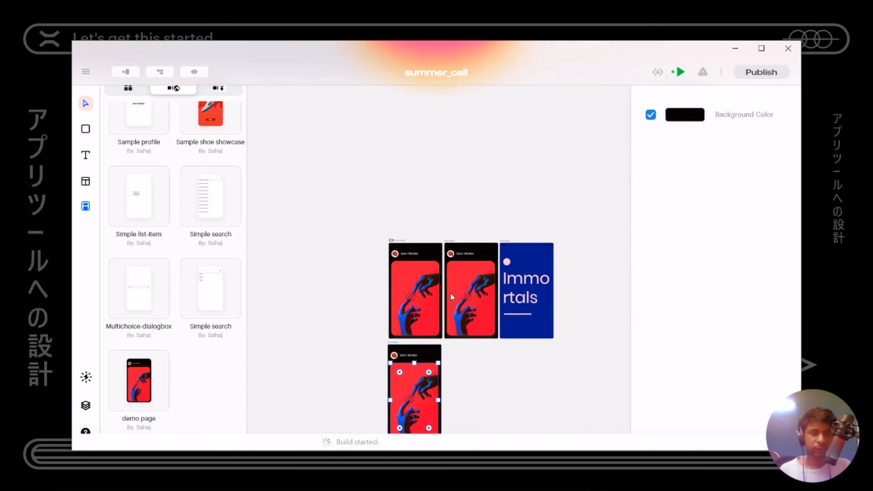
scroll(451, 293, down, 2)
scroll(392, 295, up, 3)
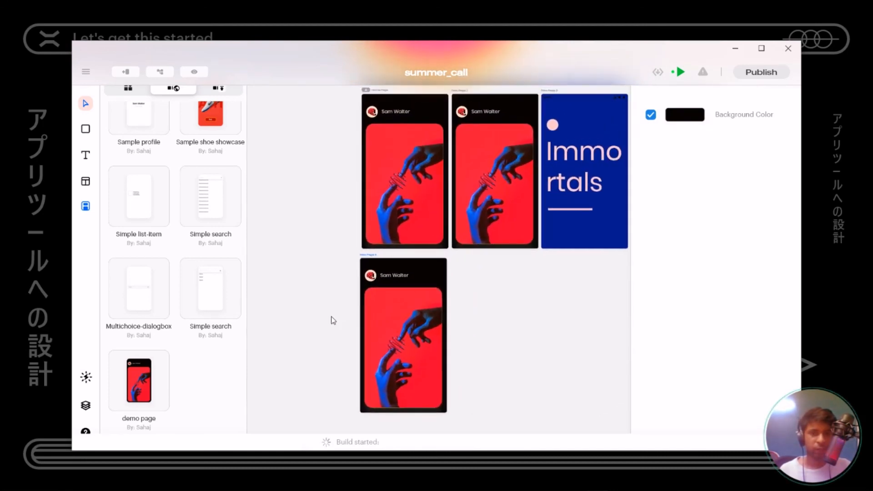
scroll(196, 187, up, 1)
scroll(195, 187, down, 1)
Look through the global and local saved widgets and return the widget library to the pre-built widgets
scroll(196, 186, up, 2)
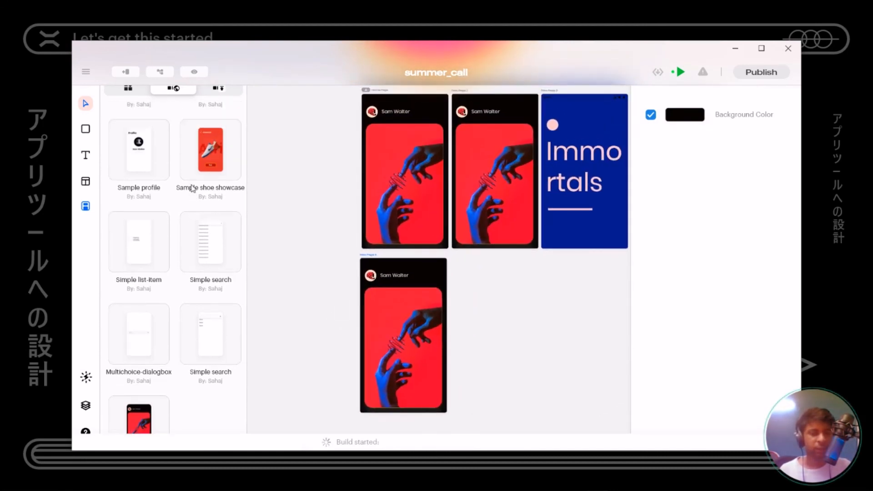
scroll(194, 189, up, 2)
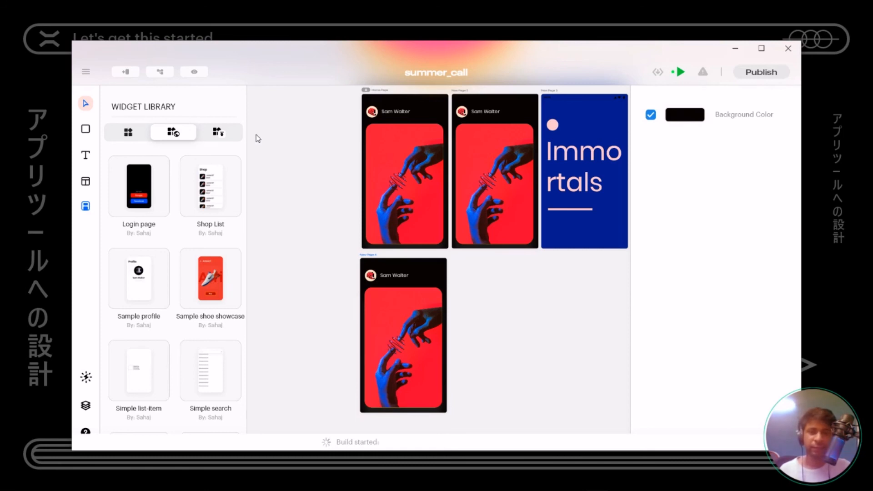
click(219, 134)
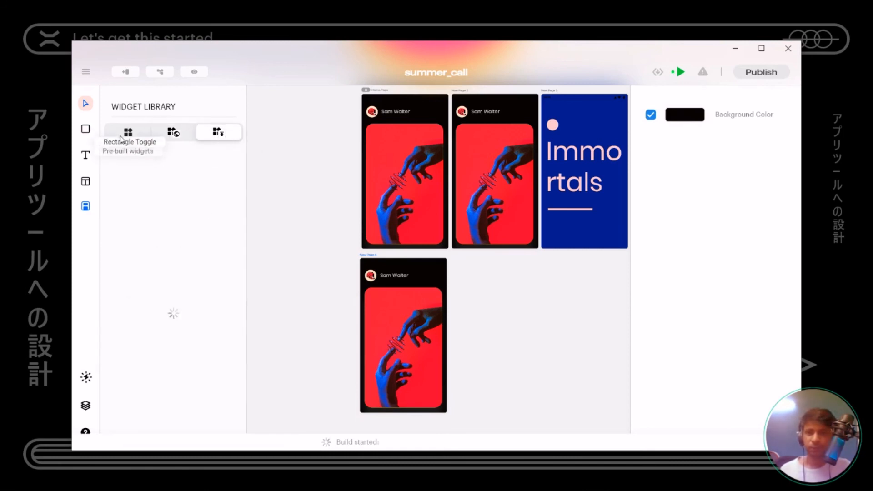
click(121, 137)
click(423, 314)
scroll(470, 337, right, 3)
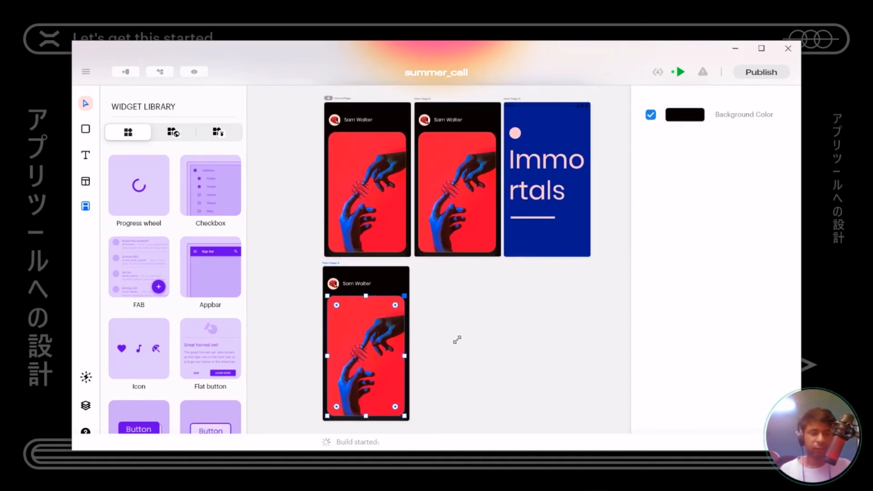